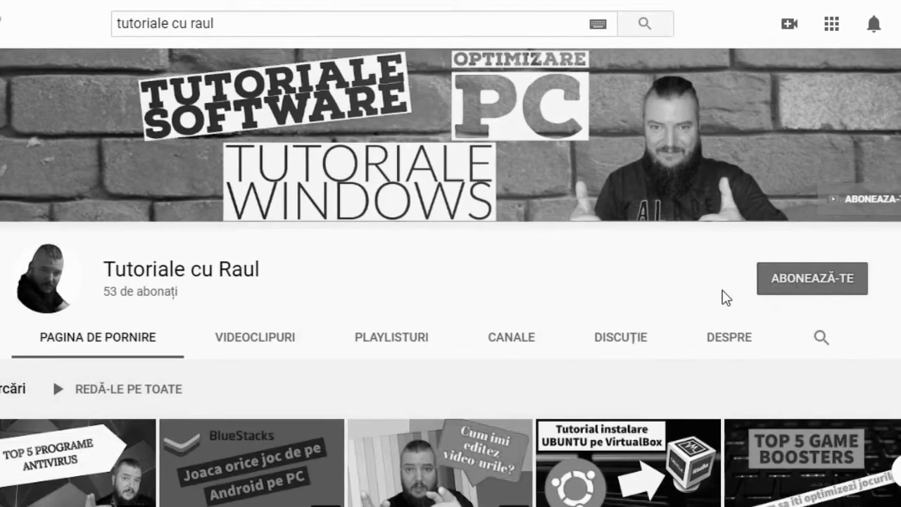
Subscribe to the Tutoriale cu Raul channel and set its notifications to Toate.
{"action": "left_click", "coordinate": [795, 292]}
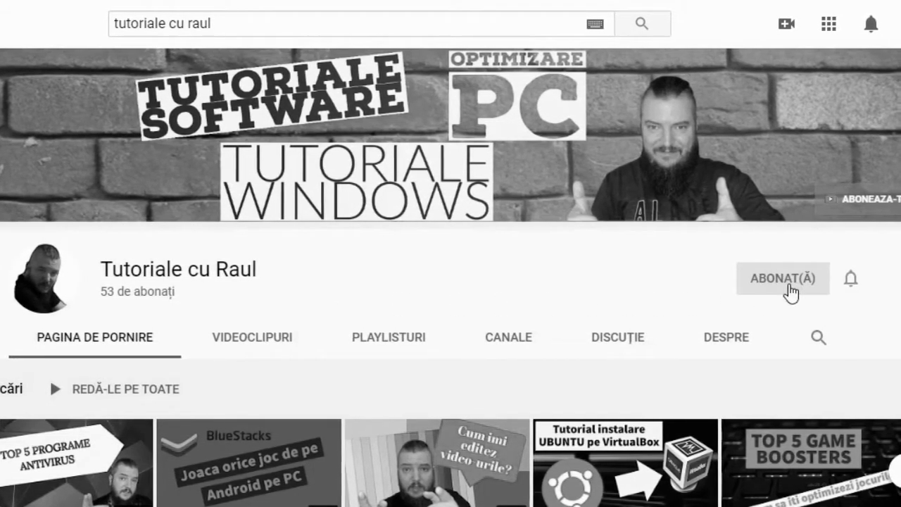
{"action": "left_click", "coordinate": [850, 281]}
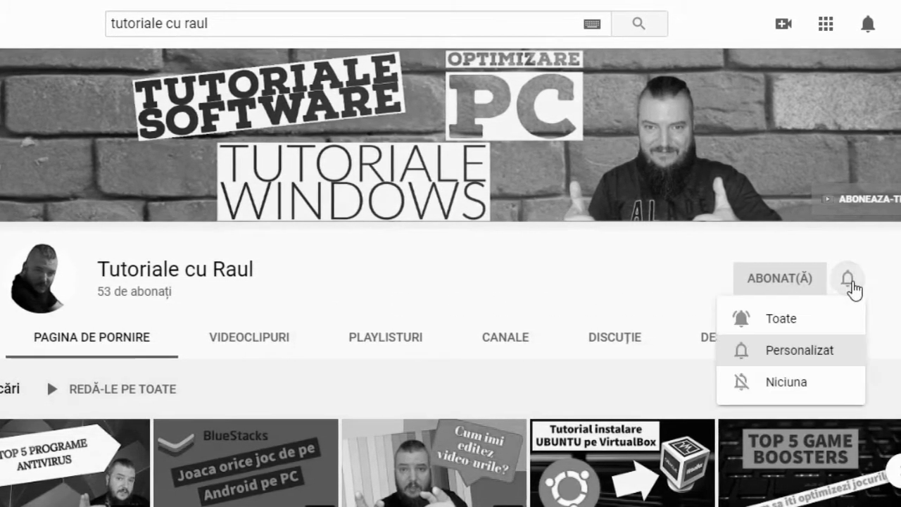
{"action": "left_click", "coordinate": [796, 323]}
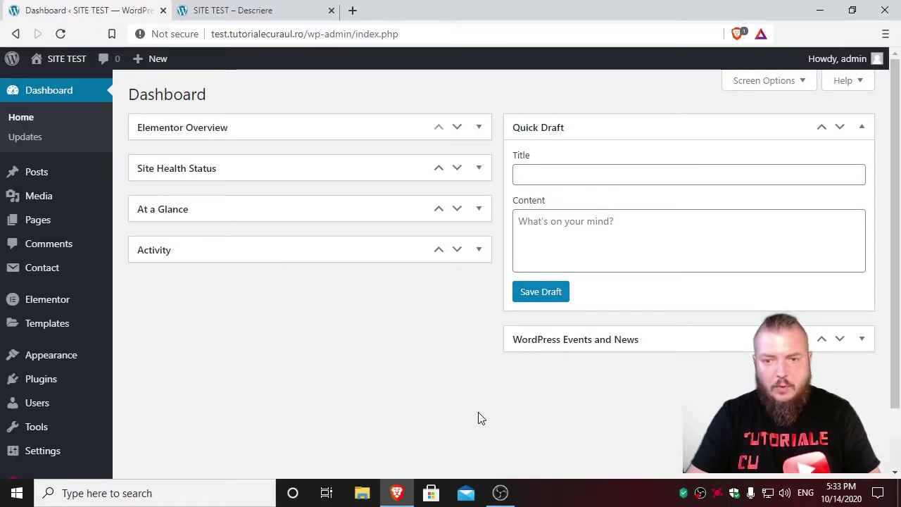
Search the WordPress plugin directory for "w3 total cache" from the site's dashboard.
{"action": "mouse_move", "coordinate": [32, 391]}
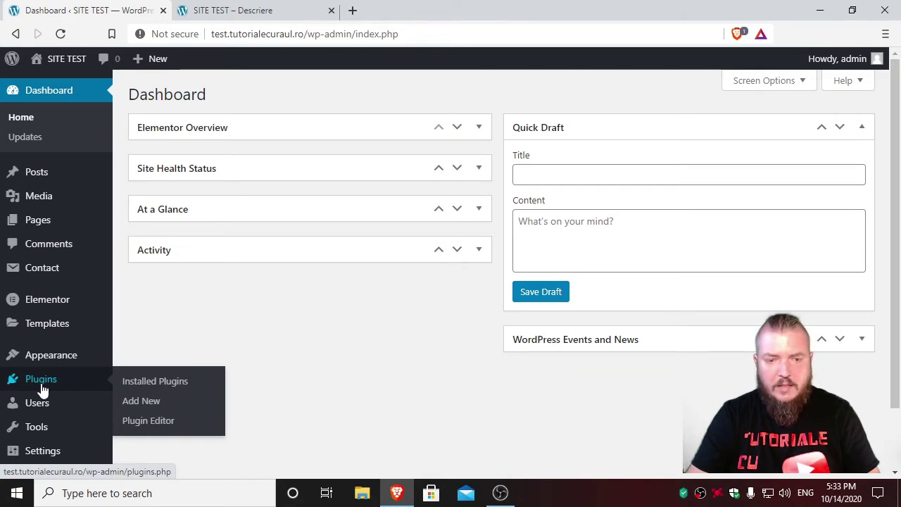
{"action": "left_click", "coordinate": [128, 406]}
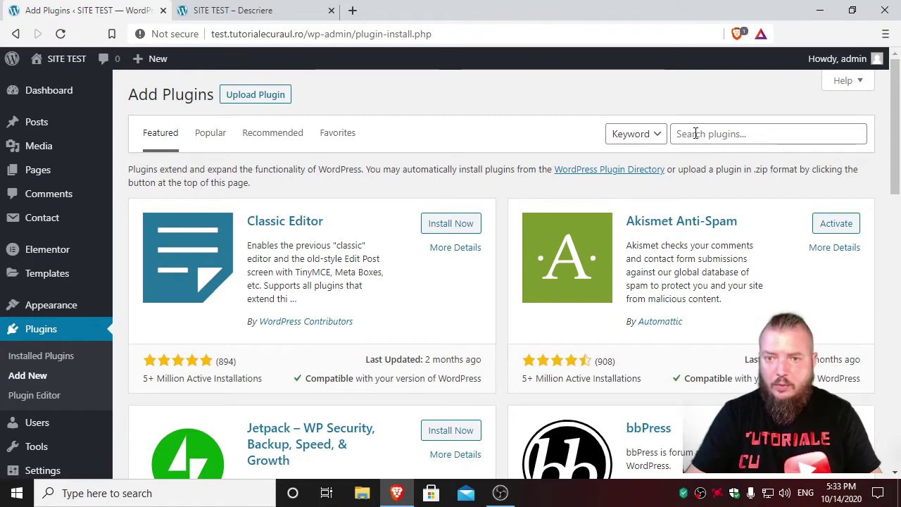
{"action": "left_click", "coordinate": [695, 134]}
{"action": "type", "text": "we"}
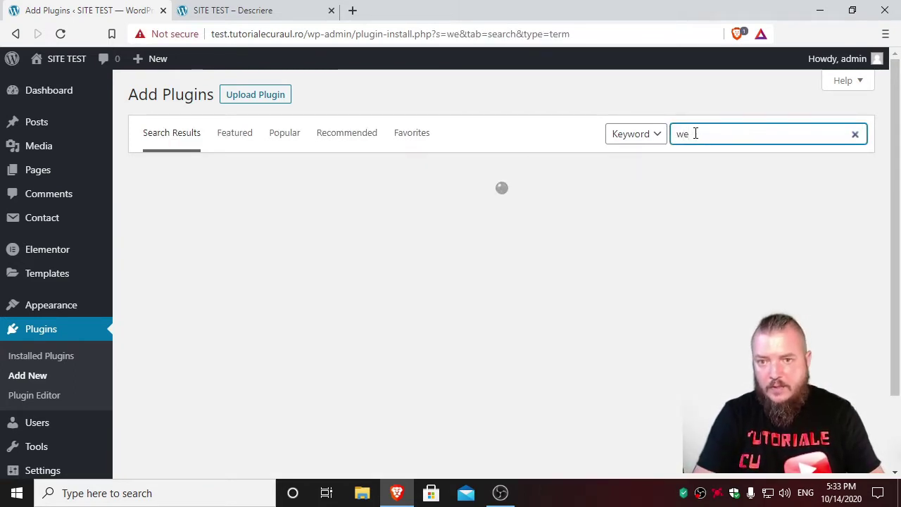
{"action": "key", "text": "BackSpace"}
{"action": "type", "text": "3 "}
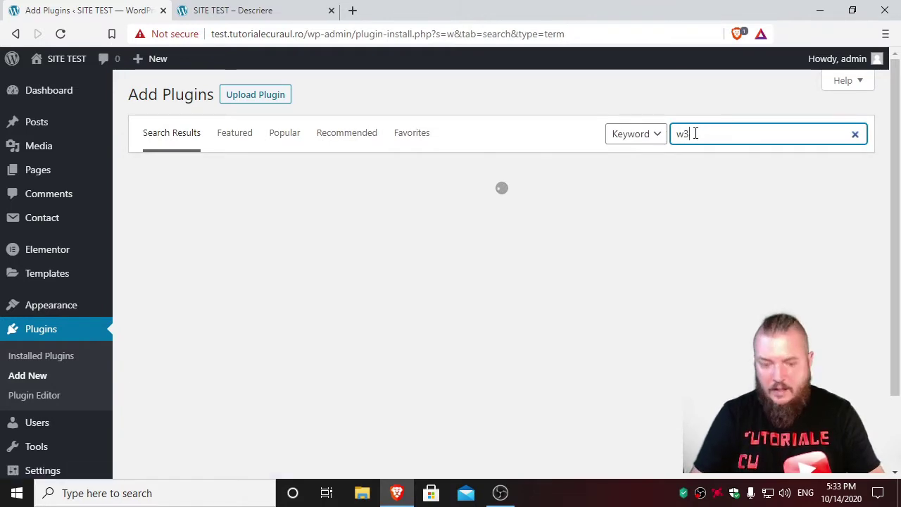
{"action": "type", "text": "total"}
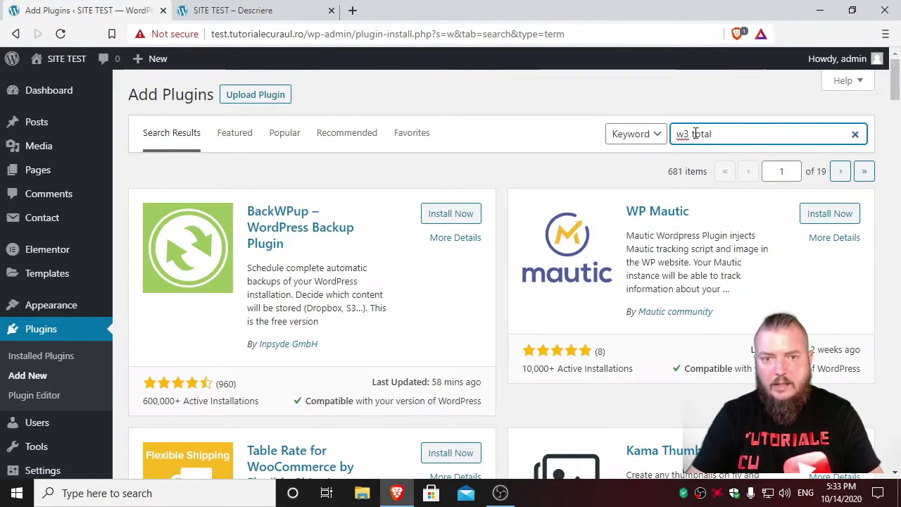
{"action": "type", "text": " ca"}
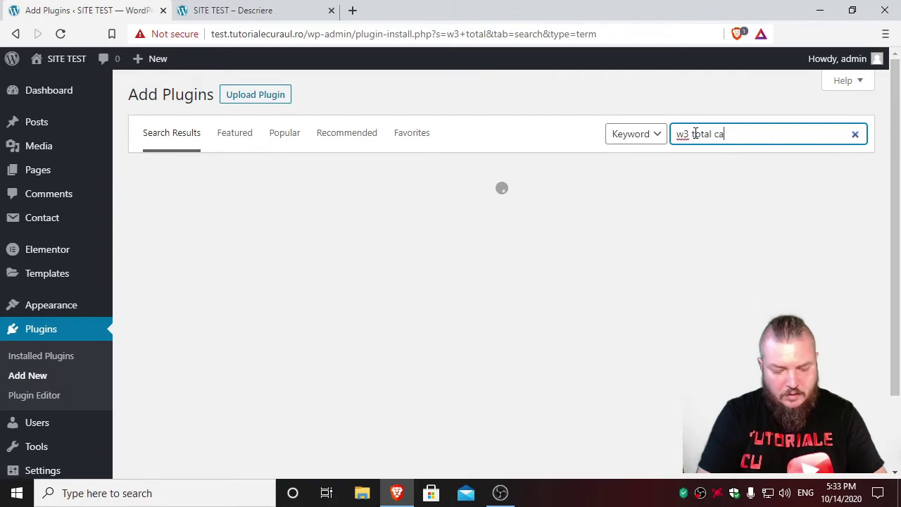
{"action": "type", "text": "che"}
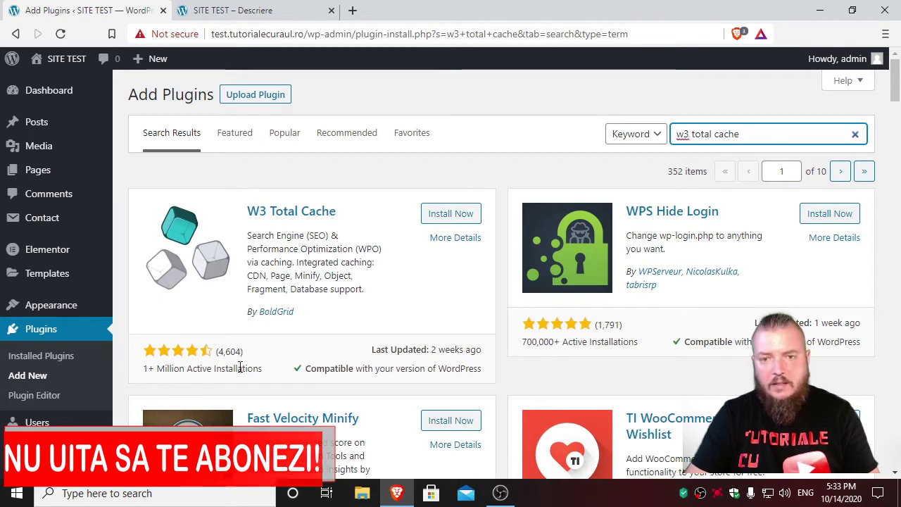
Examine the W3 Total Cache plugin's description, installation notes and FAQ, and close its details.
{"action": "left_click", "coordinate": [456, 239]}
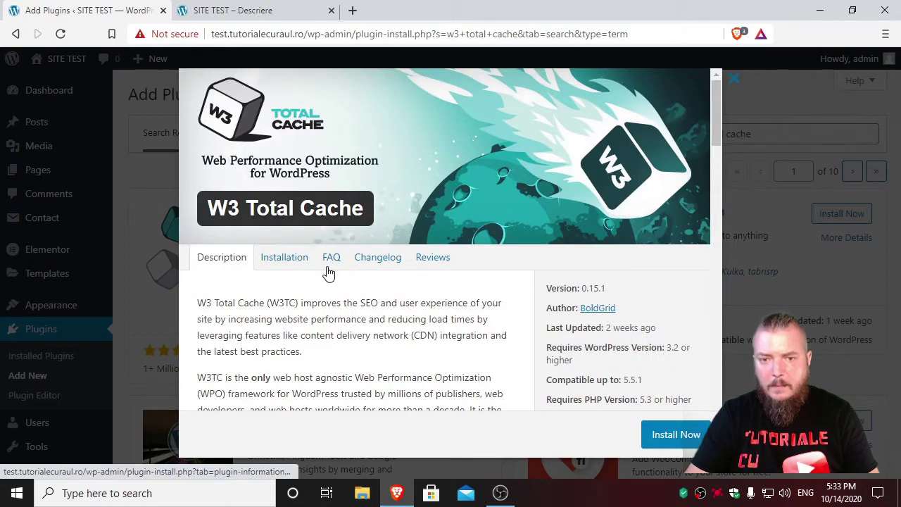
{"action": "scroll", "coordinate": [403, 314], "scroll_direction": "down", "scroll_amount": 3}
{"action": "scroll", "coordinate": [403, 313], "scroll_direction": "down", "scroll_amount": 10}
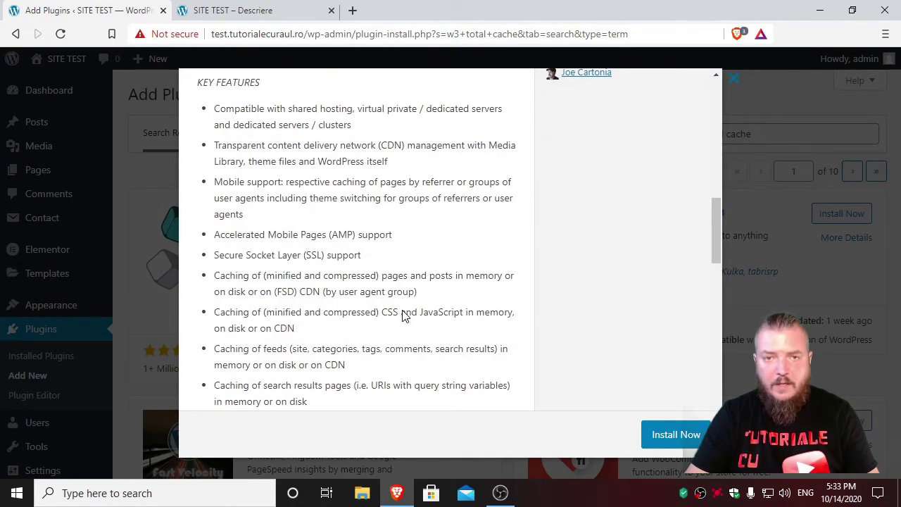
{"action": "scroll", "coordinate": [403, 316], "scroll_direction": "up", "scroll_amount": 12}
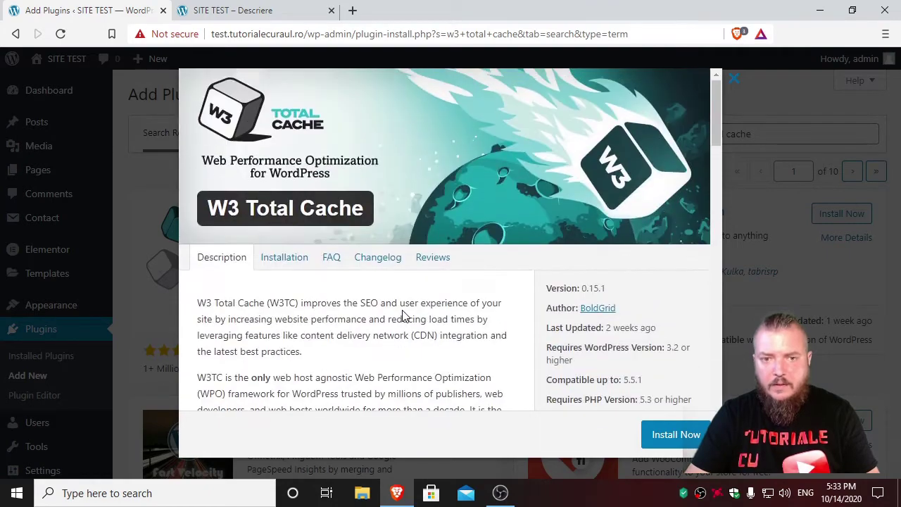
{"action": "scroll", "coordinate": [404, 315], "scroll_direction": "down", "scroll_amount": 3}
{"action": "scroll", "coordinate": [405, 315], "scroll_direction": "up", "scroll_amount": 3}
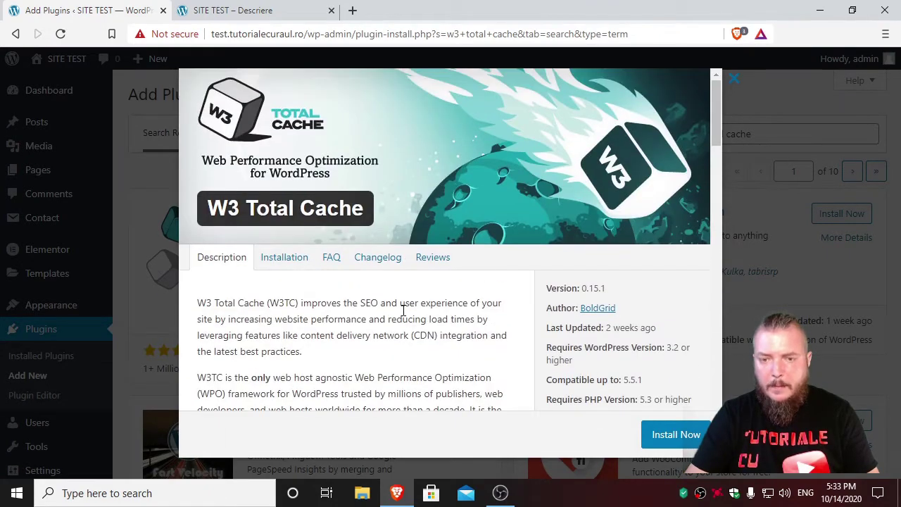
{"action": "left_click", "coordinate": [295, 264]}
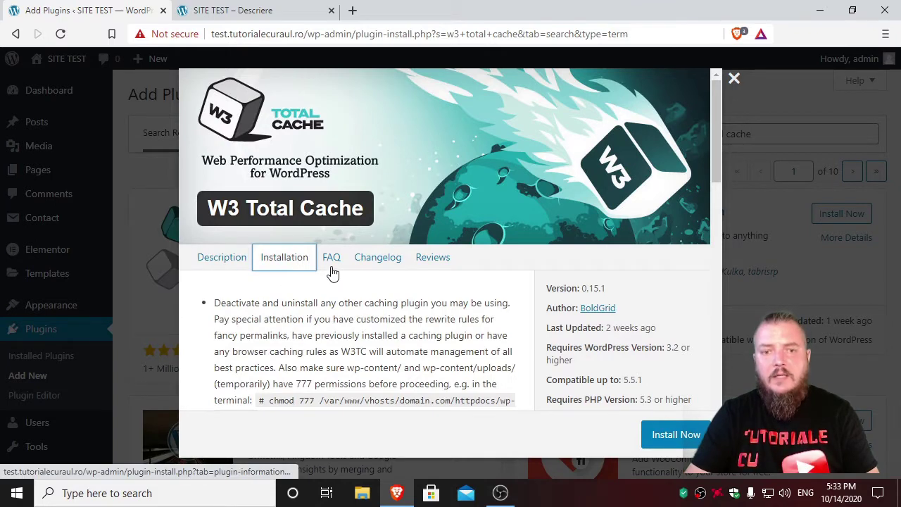
{"action": "left_click", "coordinate": [332, 270]}
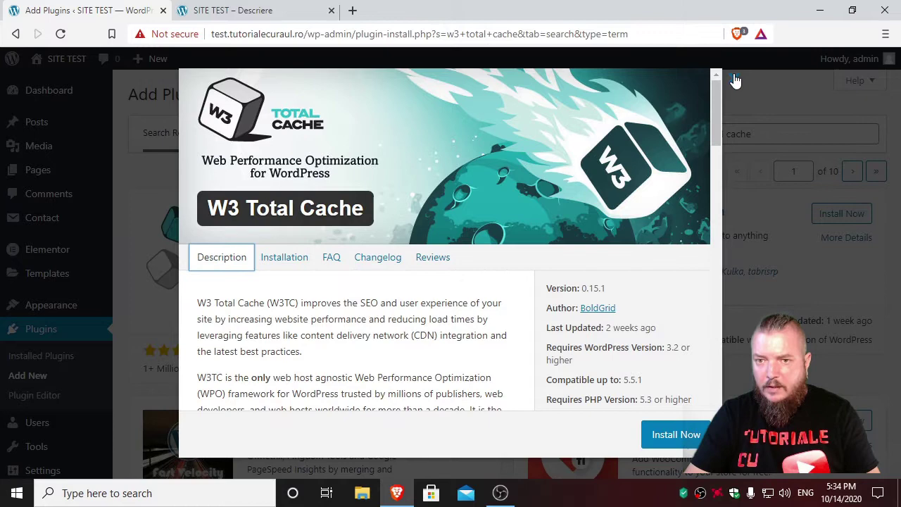
{"action": "left_click", "coordinate": [735, 81]}
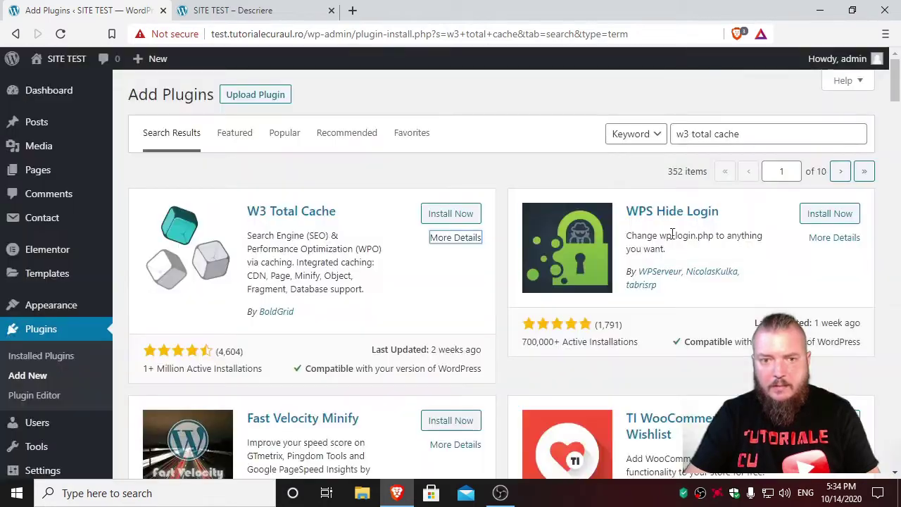
Install and activate the W3 Total Cache plugin, and open its settings.
{"action": "left_click", "coordinate": [447, 215]}
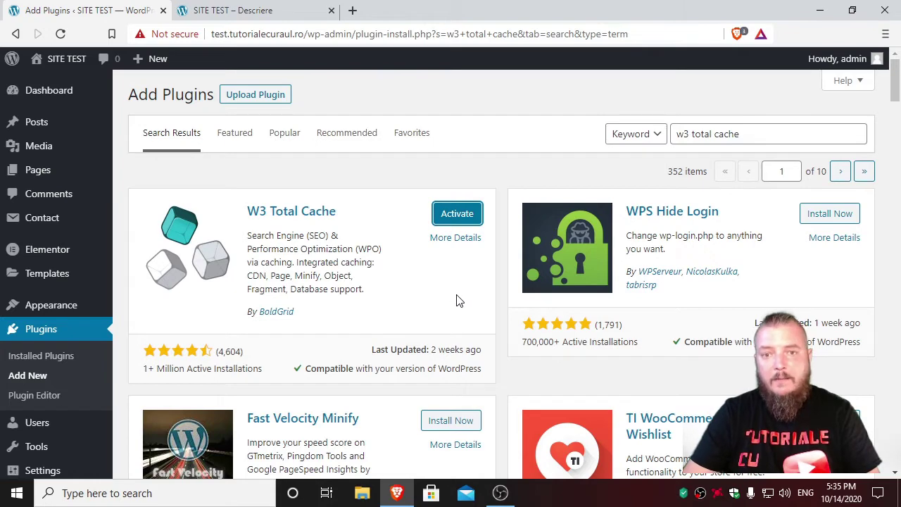
{"action": "left_click", "coordinate": [476, 212]}
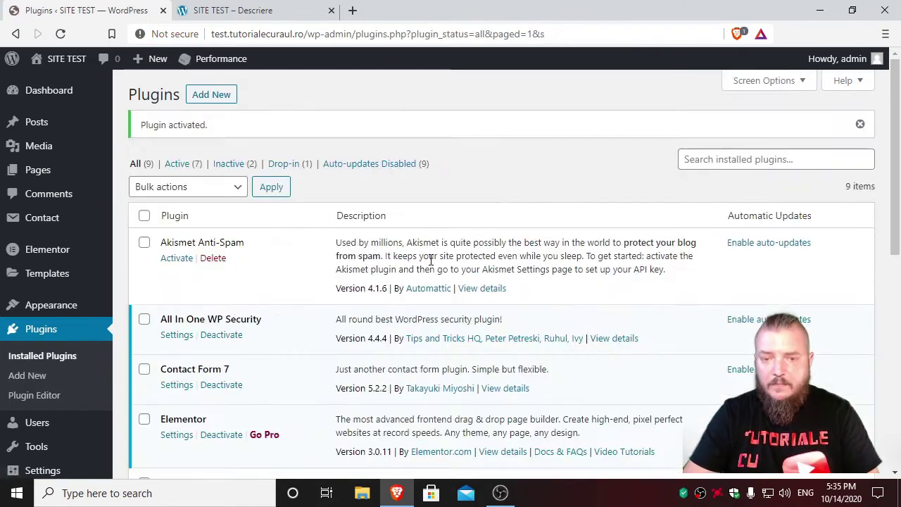
{"action": "scroll", "coordinate": [354, 260], "scroll_direction": "down", "scroll_amount": 7}
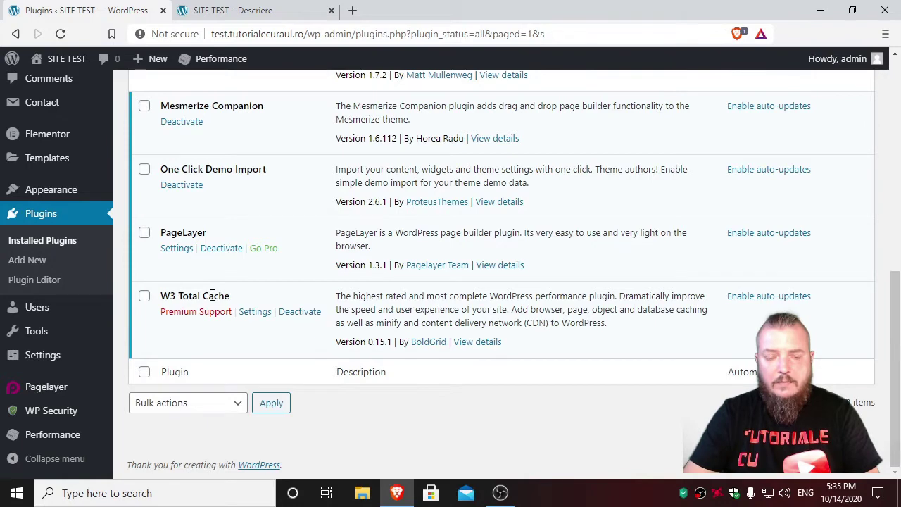
{"action": "left_click", "coordinate": [255, 316]}
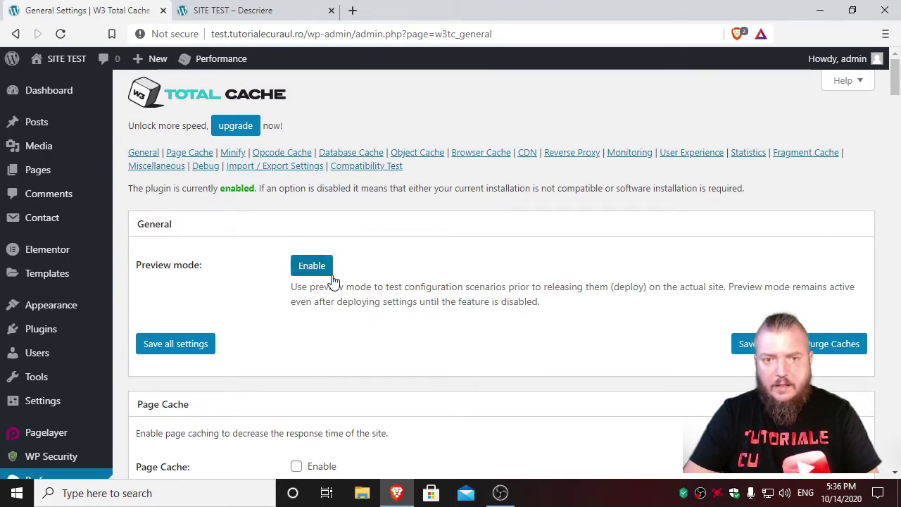
Enable preview mode in the General section of the W3 Total Cache settings.
{"action": "scroll", "coordinate": [416, 296], "scroll_direction": "down", "scroll_amount": 15}
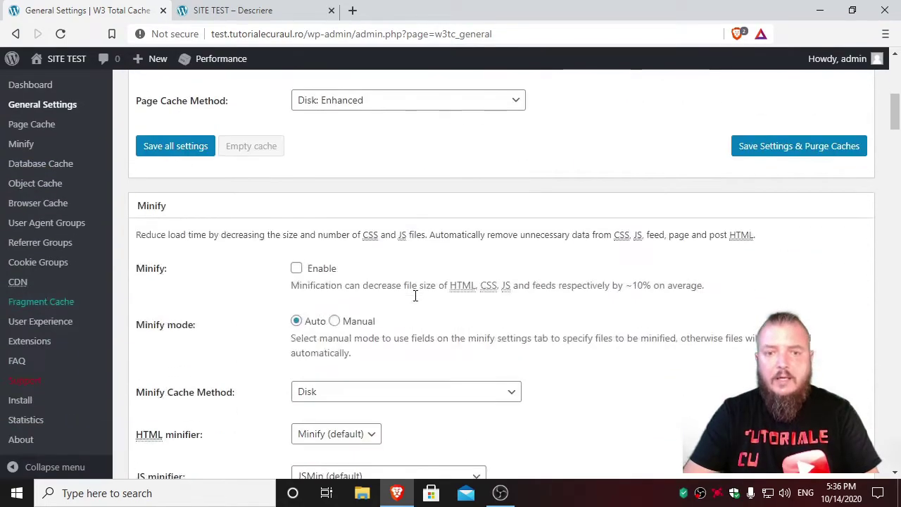
{"action": "scroll", "coordinate": [415, 300], "scroll_direction": "down", "scroll_amount": 4}
{"action": "scroll", "coordinate": [416, 300], "scroll_direction": "up", "scroll_amount": 15}
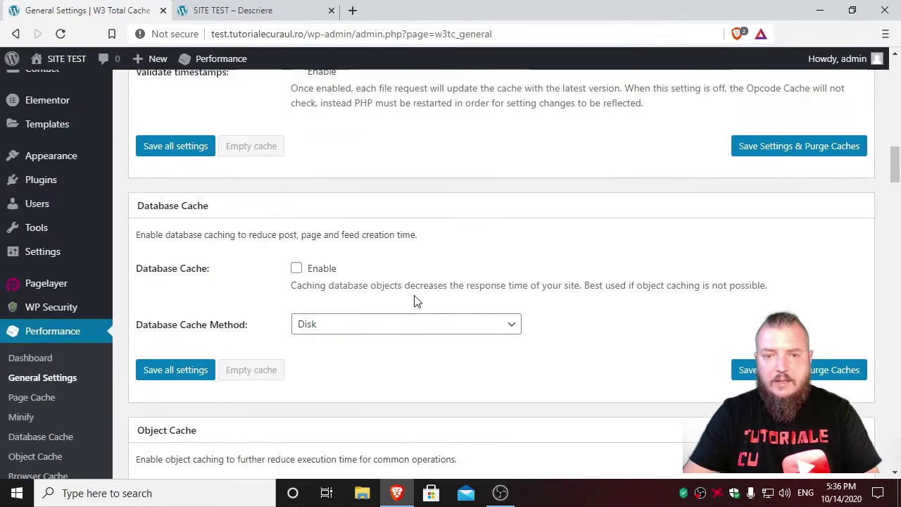
{"action": "scroll", "coordinate": [415, 301], "scroll_direction": "up", "scroll_amount": 5}
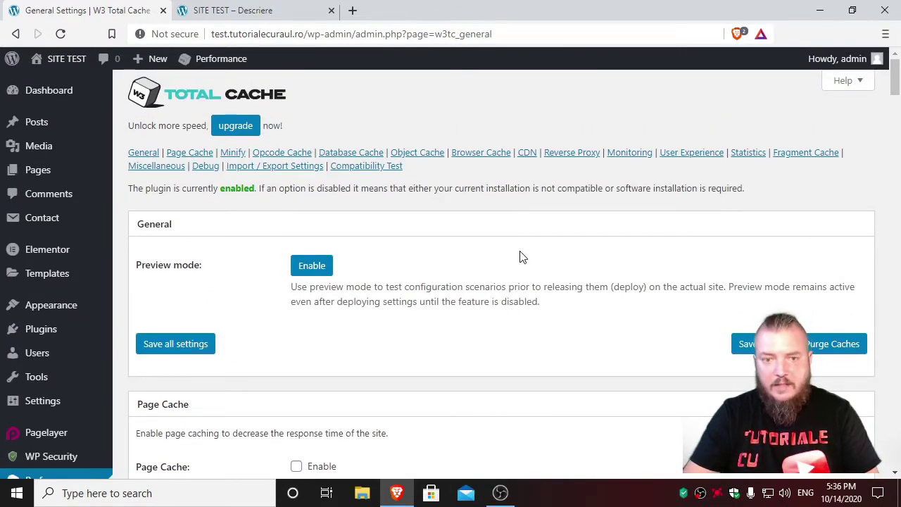
{"action": "left_click", "coordinate": [312, 265]}
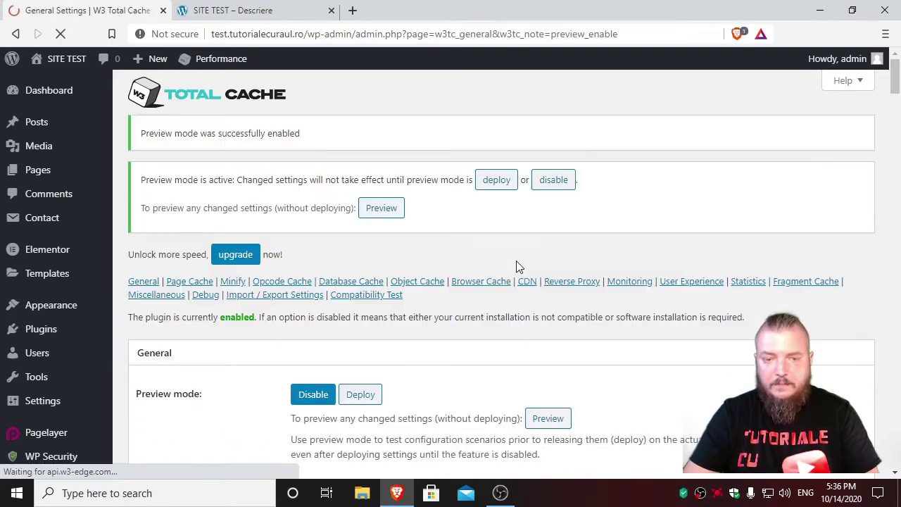
Enable Page Cache and keep Disk: Enhanced as its cache method.
{"action": "scroll", "coordinate": [511, 303], "scroll_direction": "down", "scroll_amount": 3}
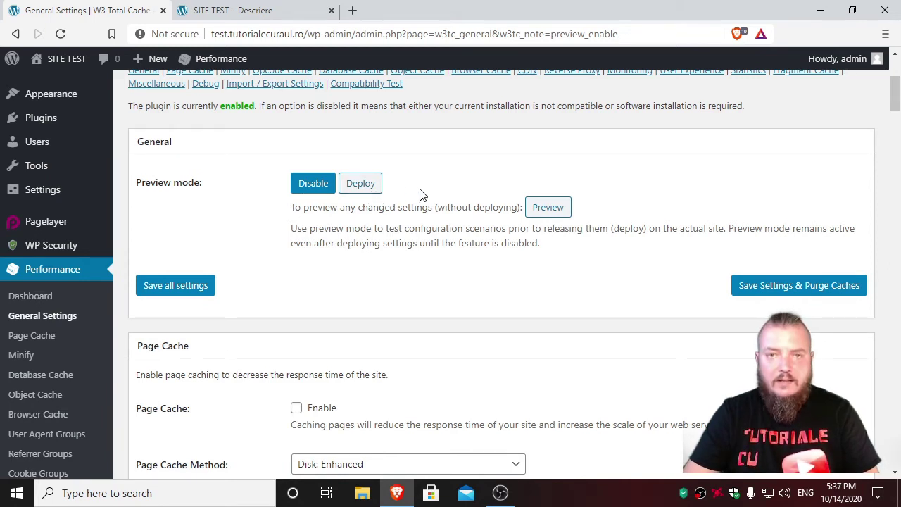
{"action": "scroll", "coordinate": [433, 270], "scroll_direction": "down", "scroll_amount": 2}
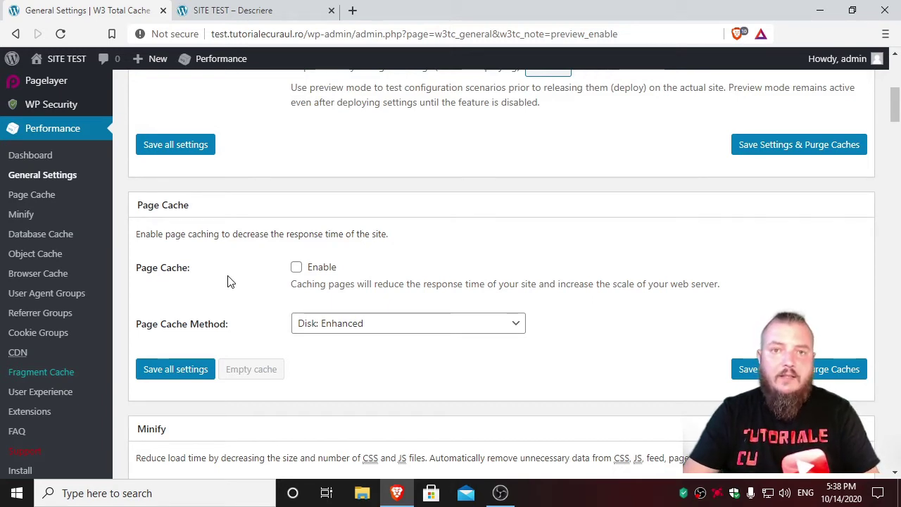
{"action": "left_click", "coordinate": [297, 266]}
{"action": "scroll", "coordinate": [233, 267], "scroll_direction": "down", "scroll_amount": 1}
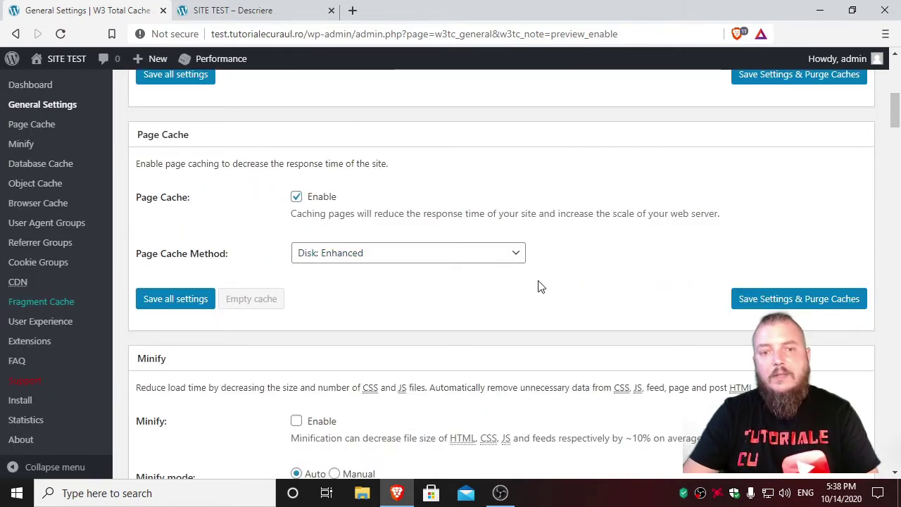
{"action": "left_click", "coordinate": [519, 258]}
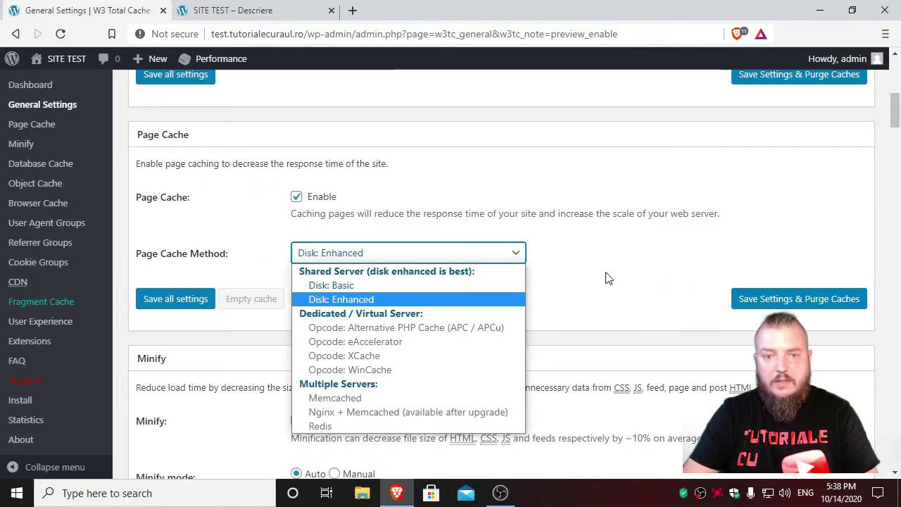
{"action": "left_click", "coordinate": [616, 280]}
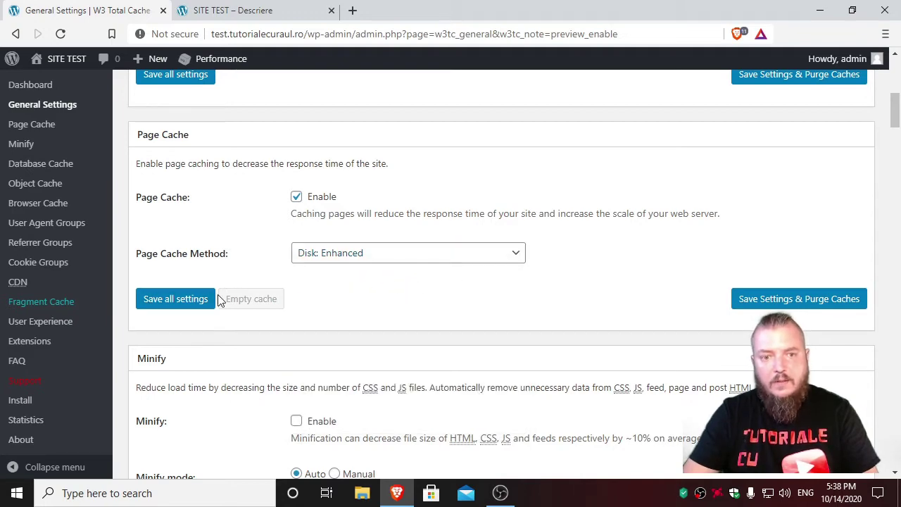
{"action": "scroll", "coordinate": [315, 342], "scroll_direction": "up", "scroll_amount": 2}
{"action": "scroll", "coordinate": [309, 343], "scroll_direction": "down", "scroll_amount": 3}
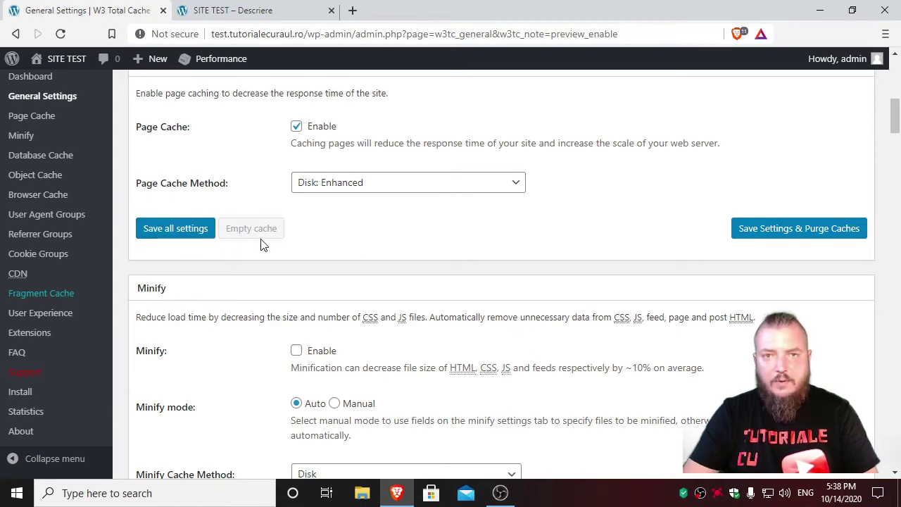
{"action": "scroll", "coordinate": [318, 237], "scroll_direction": "up", "scroll_amount": 3}
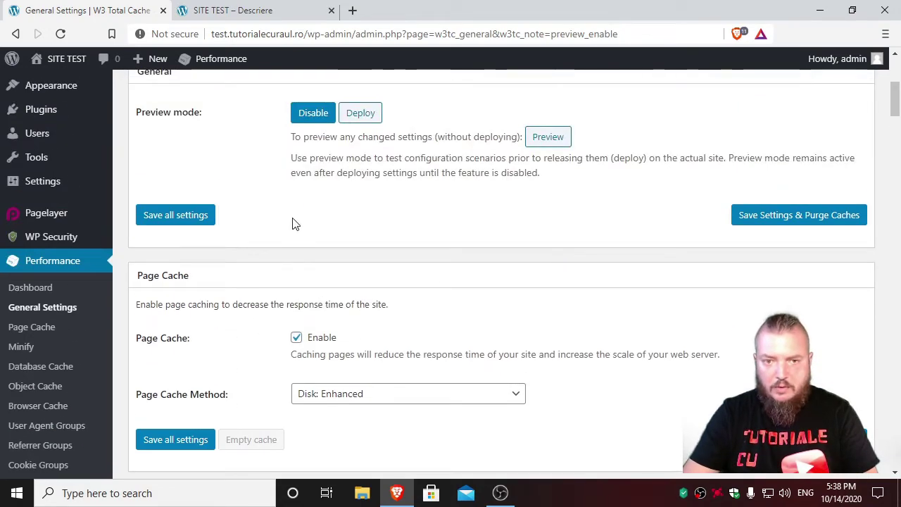
{"action": "scroll", "coordinate": [294, 224], "scroll_direction": "up", "scroll_amount": 2}
{"action": "scroll", "coordinate": [434, 279], "scroll_direction": "down", "scroll_amount": 8}
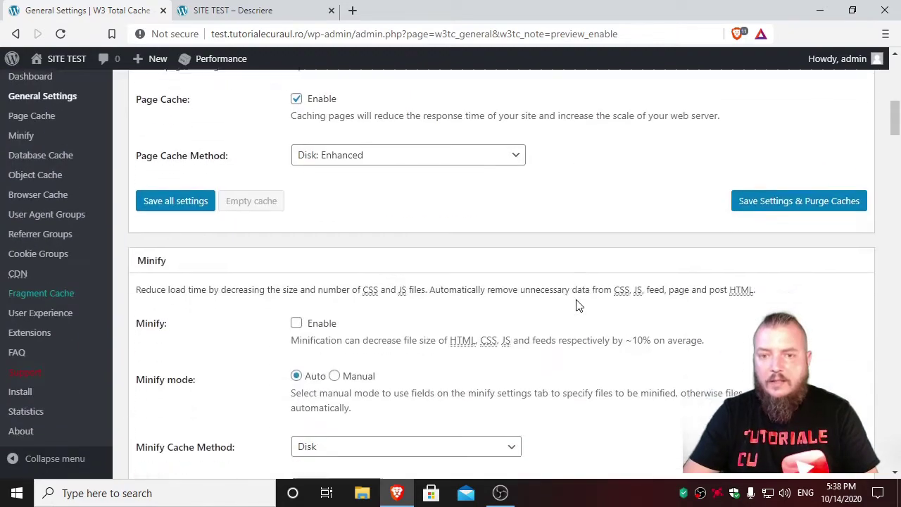
{"action": "scroll", "coordinate": [576, 304], "scroll_direction": "up", "scroll_amount": 10}
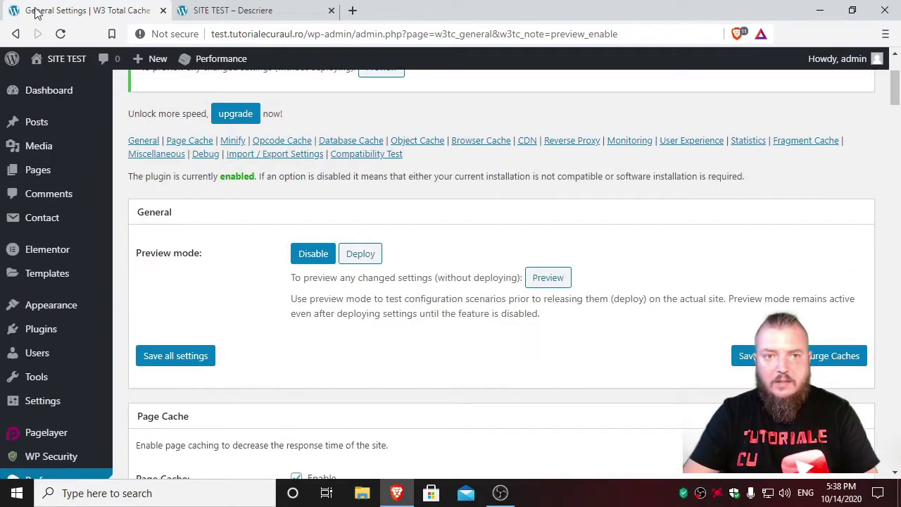
{"action": "scroll", "coordinate": [553, 346], "scroll_direction": "down", "scroll_amount": 3}
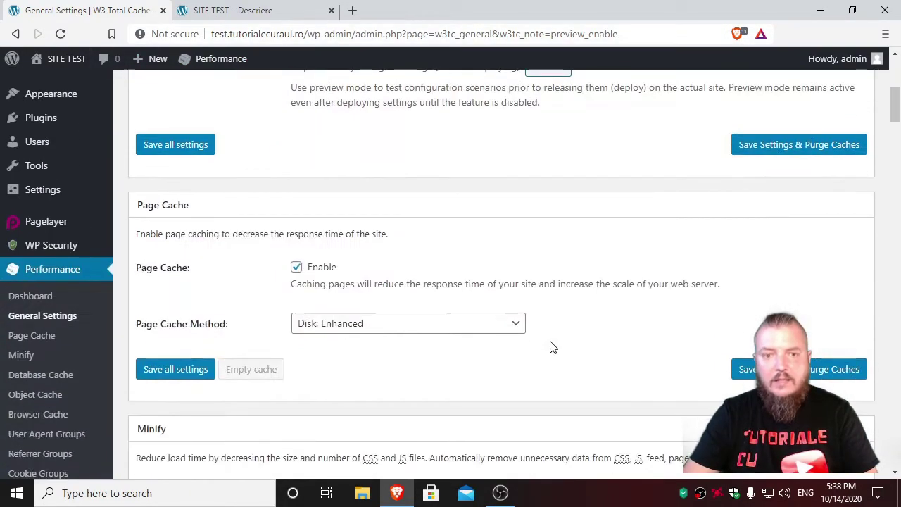
Disable Page Cache and review the Minify section's mode, cache method and HTML, JS and CSS minifier options.
{"action": "left_click", "coordinate": [297, 267]}
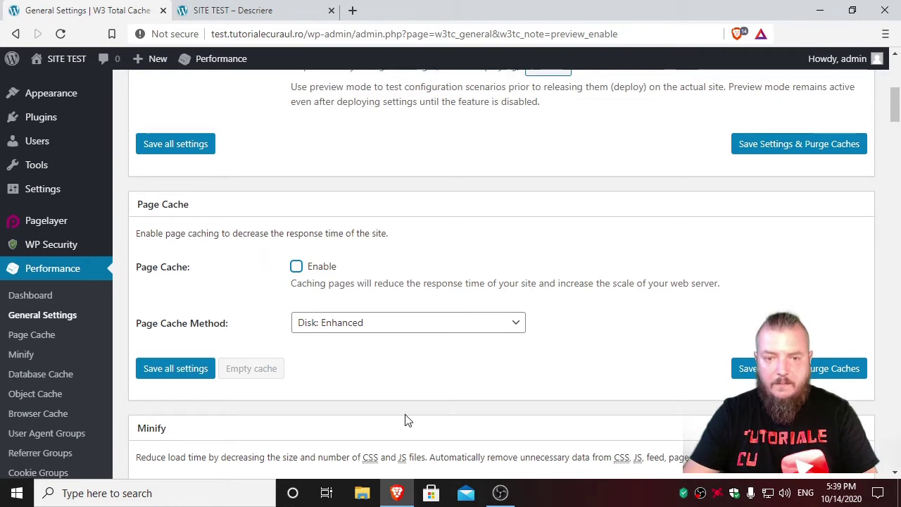
{"action": "scroll", "coordinate": [405, 420], "scroll_direction": "down", "scroll_amount": 2}
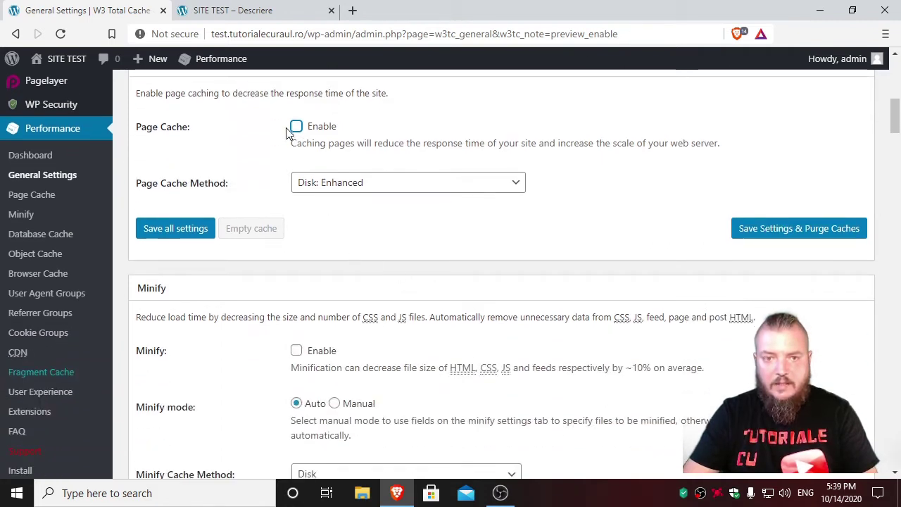
{"action": "scroll", "coordinate": [500, 340], "scroll_direction": "down", "scroll_amount": 2}
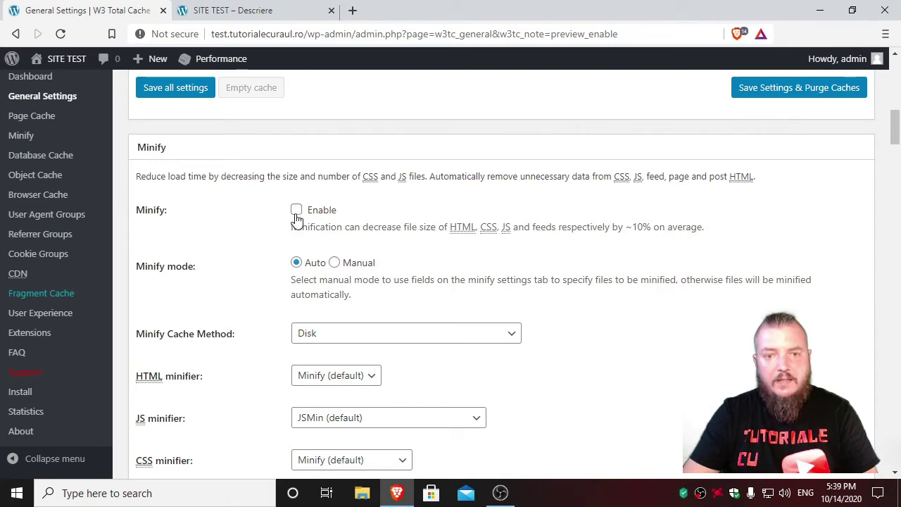
{"action": "scroll", "coordinate": [295, 217], "scroll_direction": "up", "scroll_amount": 3}
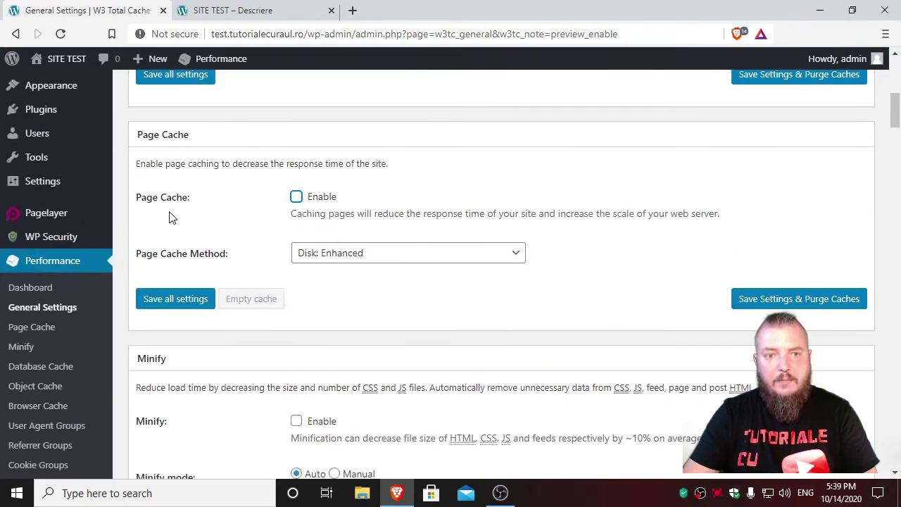
{"action": "scroll", "coordinate": [204, 302], "scroll_direction": "down", "scroll_amount": 2}
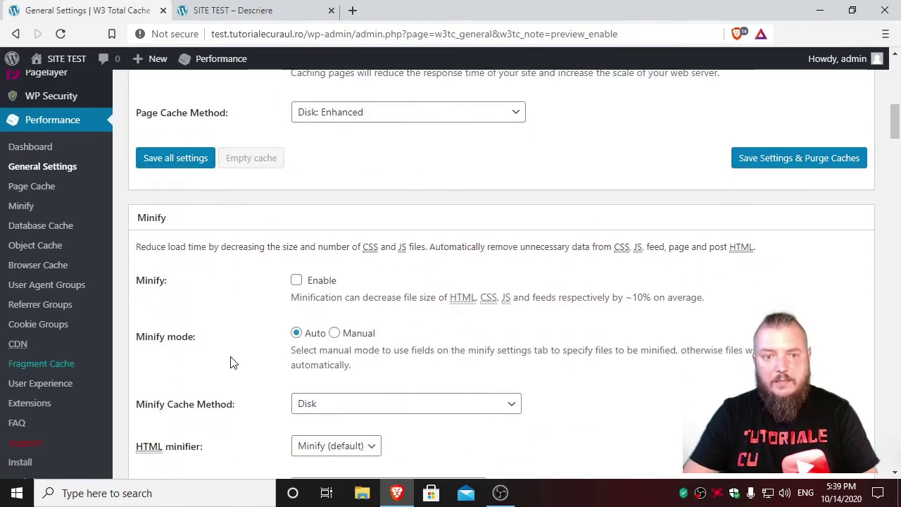
{"action": "scroll", "coordinate": [227, 362], "scroll_direction": "down", "scroll_amount": 2}
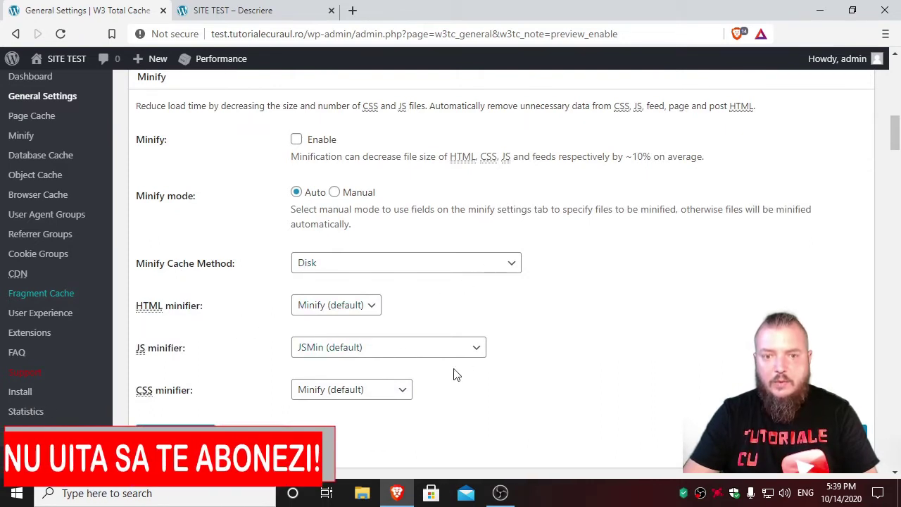
{"action": "scroll", "coordinate": [438, 393], "scroll_direction": "down", "scroll_amount": 1}
{"action": "scroll", "coordinate": [313, 327], "scroll_direction": "down", "scroll_amount": 2}
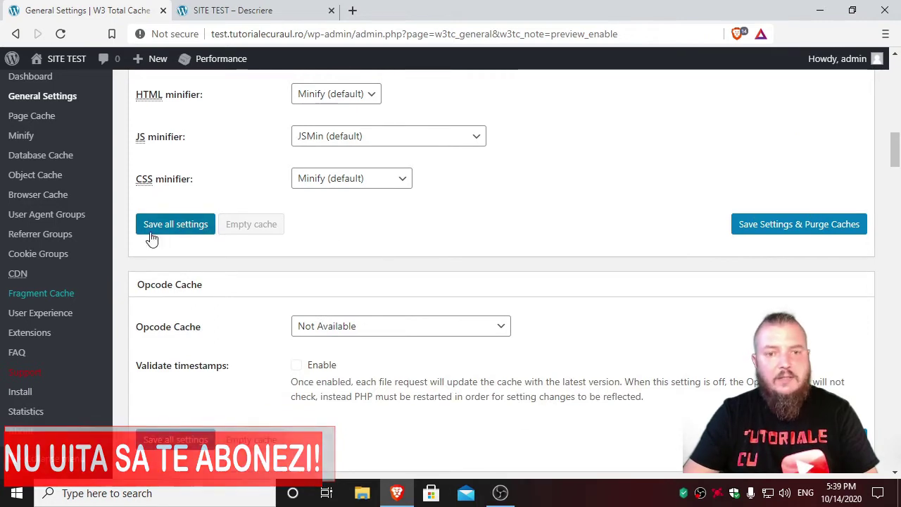
Examine the Opcode Cache, Database Cache, Object Cache, Browser Cache and CDN sections of the general settings.
{"action": "scroll", "coordinate": [458, 272], "scroll_direction": "down", "scroll_amount": 2}
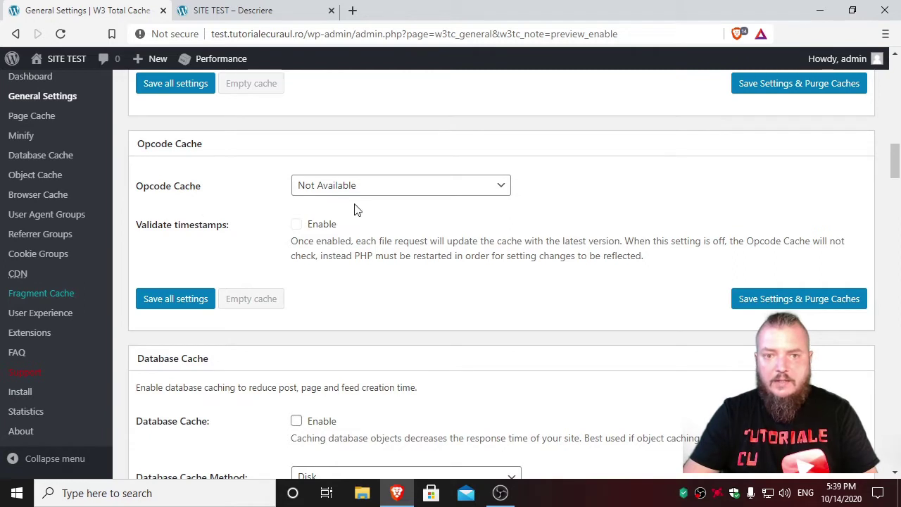
{"action": "scroll", "coordinate": [411, 316], "scroll_direction": "down", "scroll_amount": 2}
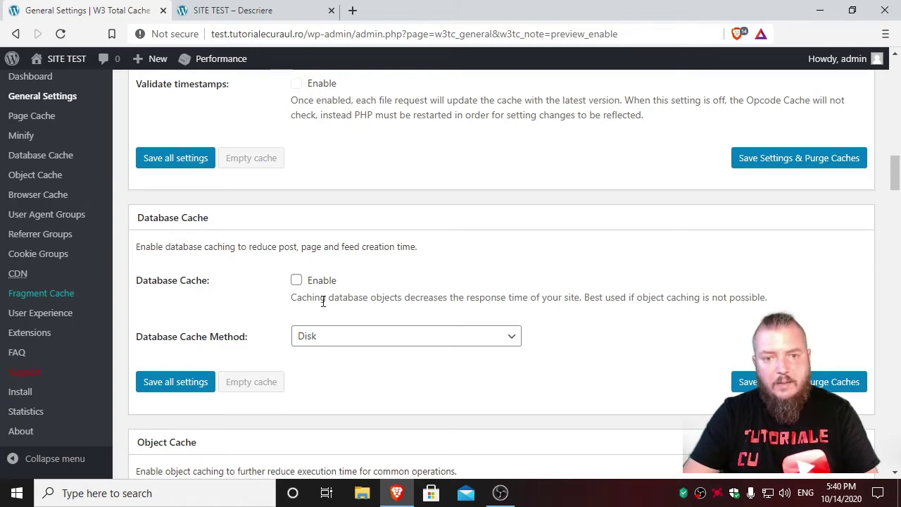
{"action": "scroll", "coordinate": [335, 373], "scroll_direction": "down", "scroll_amount": 1}
{"action": "scroll", "coordinate": [335, 372], "scroll_direction": "down", "scroll_amount": 2}
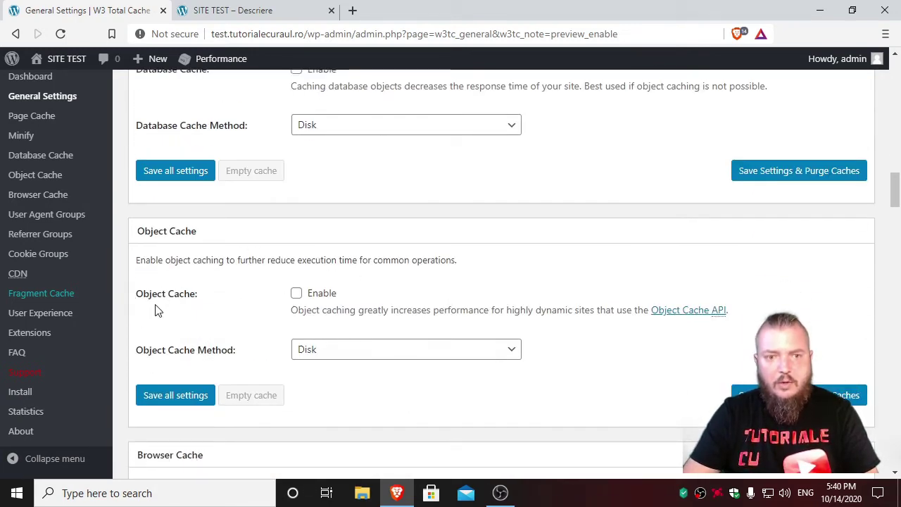
{"action": "scroll", "coordinate": [252, 322], "scroll_direction": "down", "scroll_amount": 2}
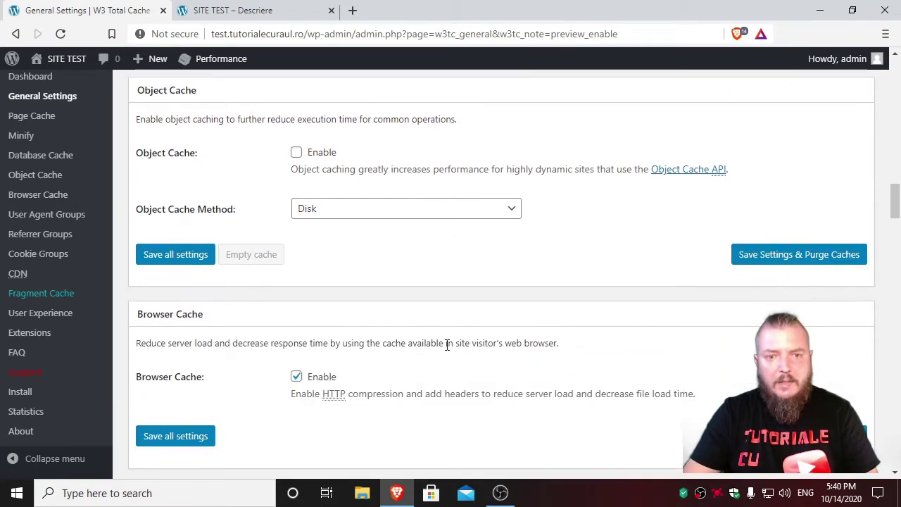
{"action": "scroll", "coordinate": [262, 342], "scroll_direction": "down", "scroll_amount": 3}
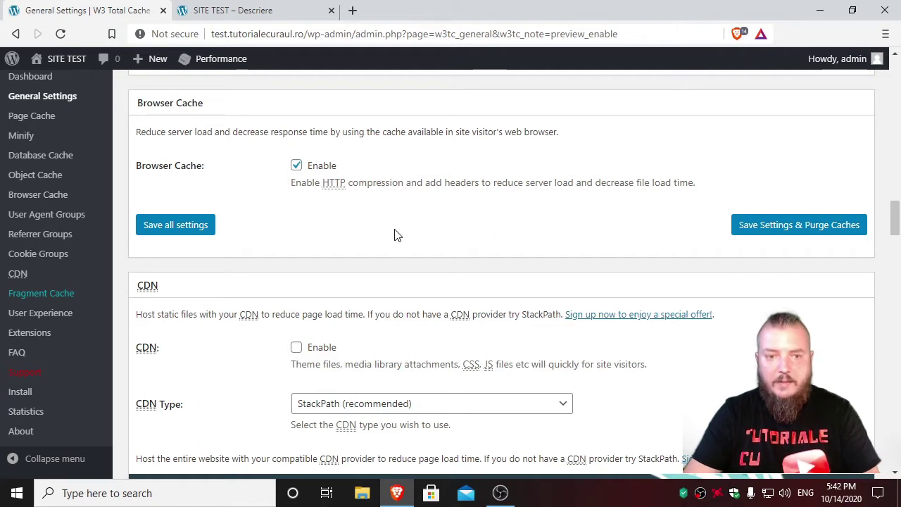
{"action": "scroll", "coordinate": [394, 234], "scroll_direction": "down", "scroll_amount": 3}
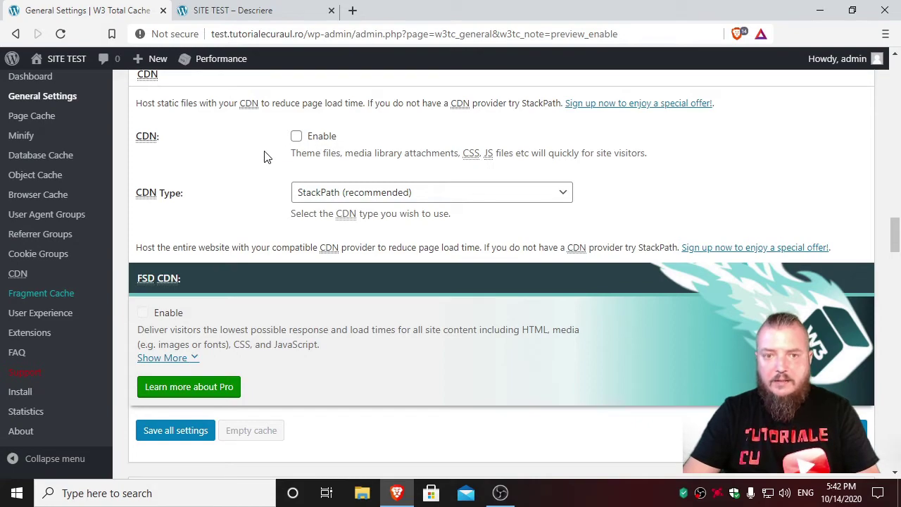
{"action": "scroll", "coordinate": [264, 156], "scroll_direction": "up", "scroll_amount": 8}
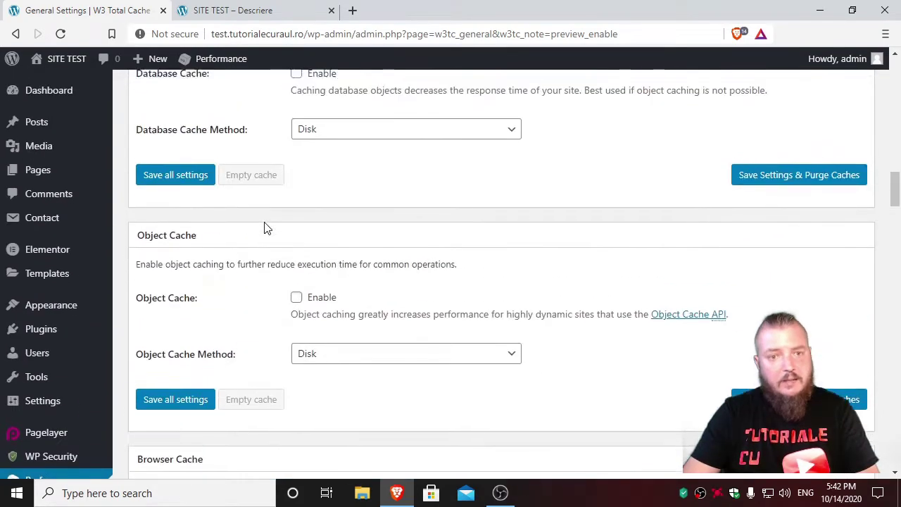
{"action": "scroll", "coordinate": [265, 224], "scroll_direction": "up", "scroll_amount": 7}
{"action": "scroll", "coordinate": [265, 224], "scroll_direction": "down", "scroll_amount": 4}
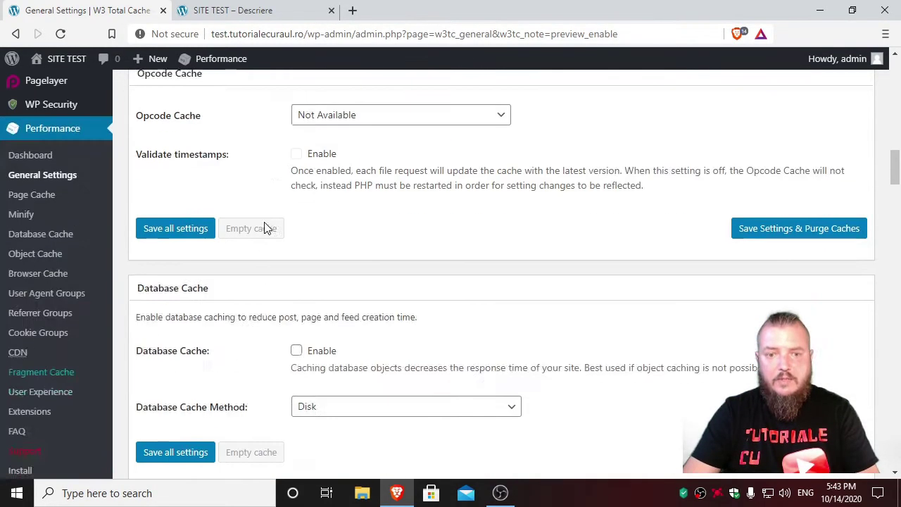
{"action": "scroll", "coordinate": [264, 227], "scroll_direction": "down", "scroll_amount": 8}
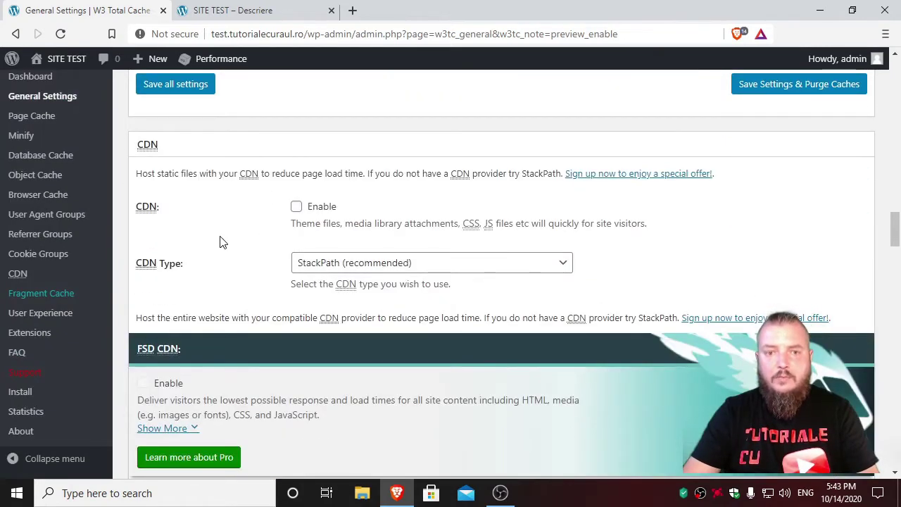
{"action": "scroll", "coordinate": [221, 236], "scroll_direction": "down", "scroll_amount": 2}
{"action": "scroll", "coordinate": [220, 238], "scroll_direction": "up", "scroll_amount": 2}
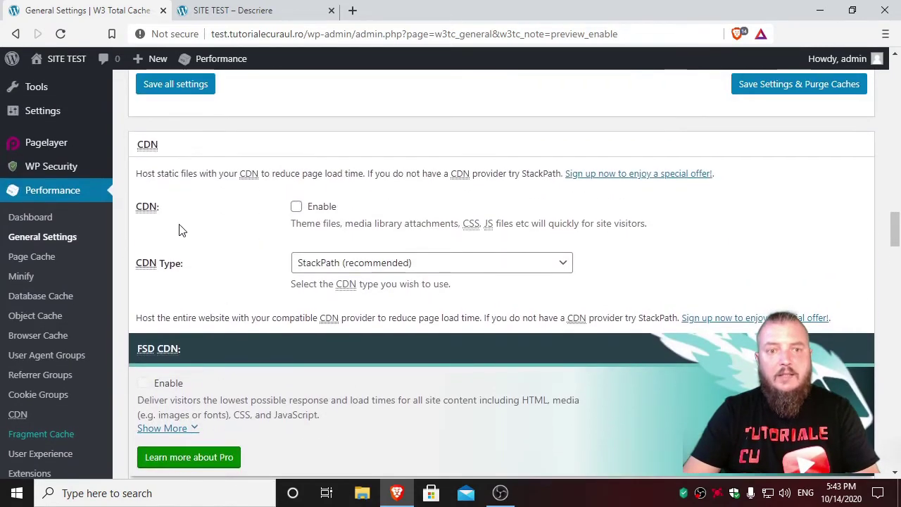
{"action": "scroll", "coordinate": [331, 268], "scroll_direction": "down", "scroll_amount": 2}
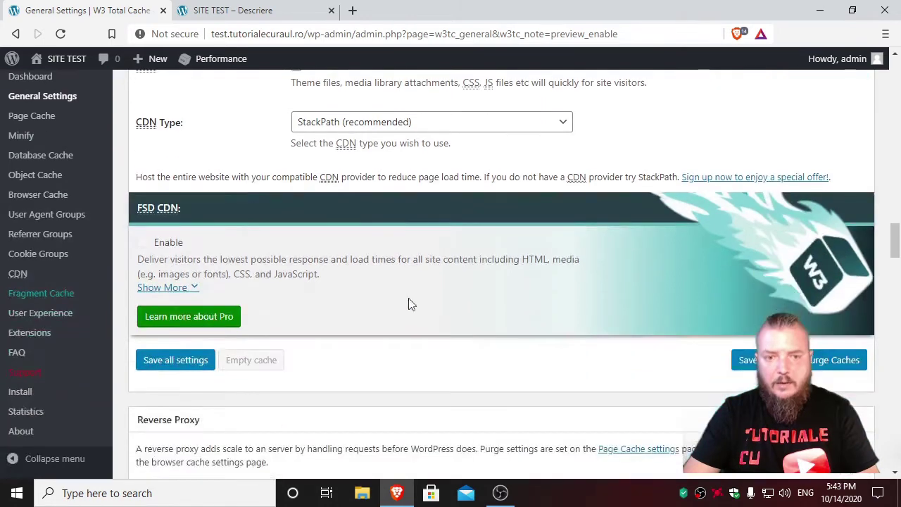
Examine the Reverse Proxy, User Experience, Statistics, Fragment Cache, Licensing, Miscellaneous and Debug sections of the general settings.
{"action": "scroll", "coordinate": [415, 308], "scroll_direction": "down", "scroll_amount": 3}
{"action": "scroll", "coordinate": [246, 155], "scroll_direction": "down", "scroll_amount": 1}
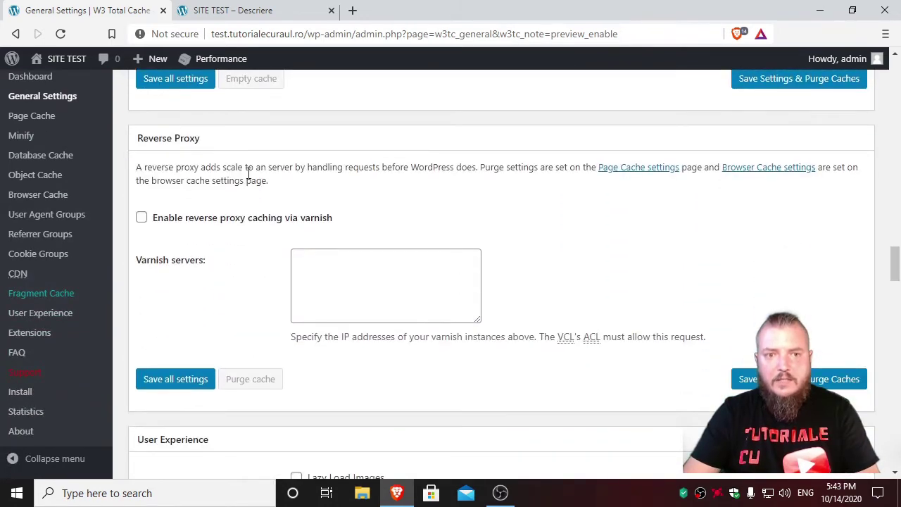
{"action": "scroll", "coordinate": [208, 318], "scroll_direction": "down", "scroll_amount": 3}
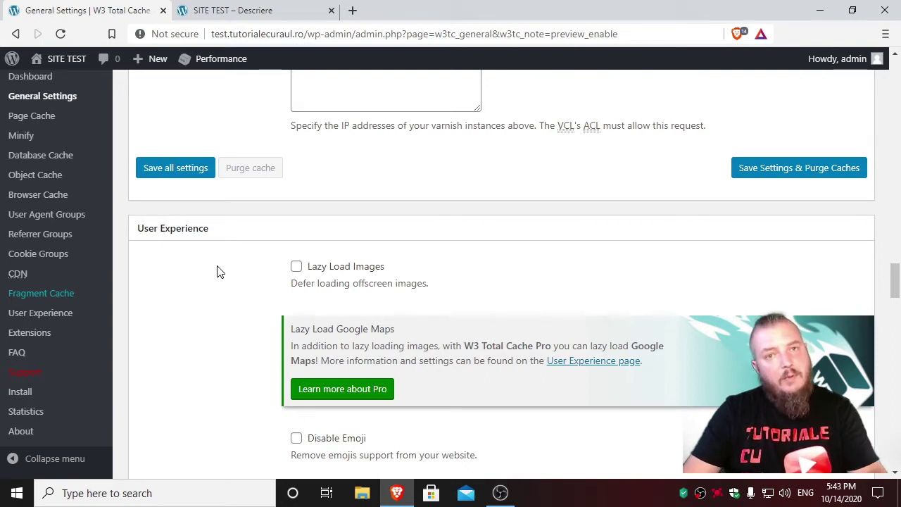
{"action": "scroll", "coordinate": [217, 272], "scroll_direction": "down", "scroll_amount": 7}
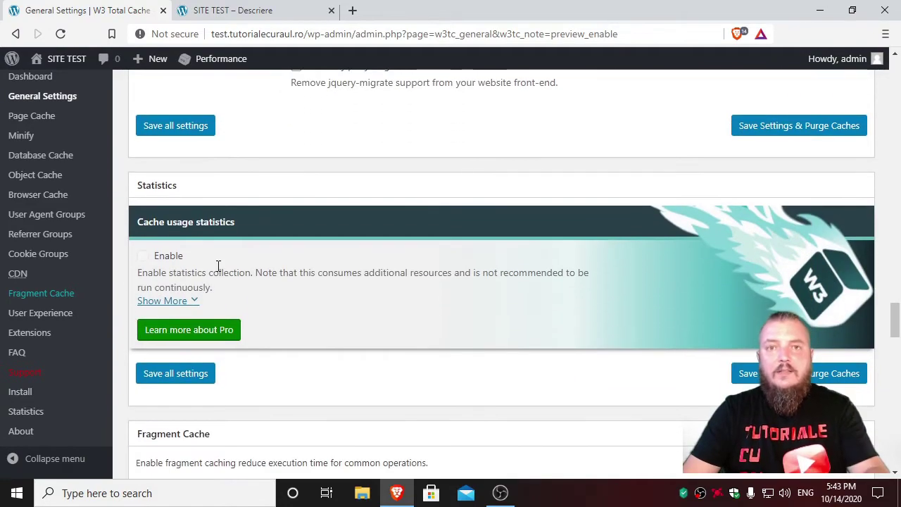
{"action": "scroll", "coordinate": [219, 266], "scroll_direction": "down", "scroll_amount": 4}
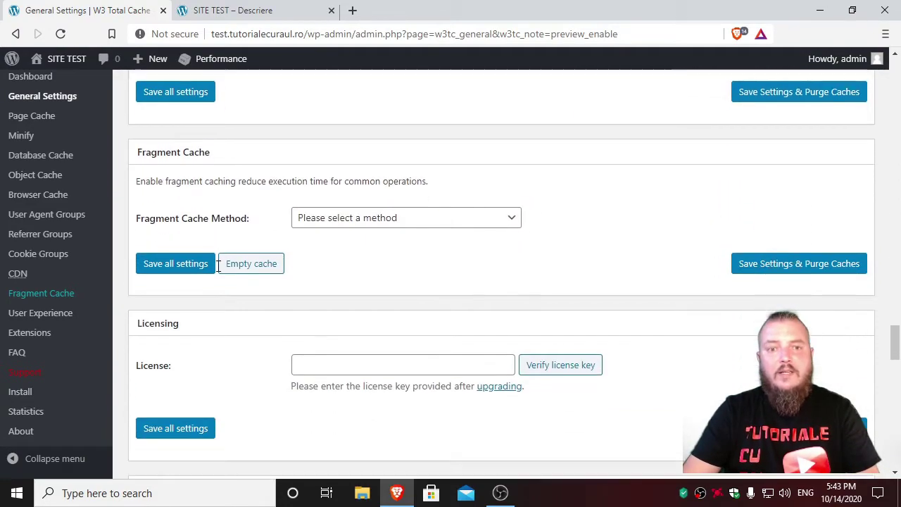
{"action": "scroll", "coordinate": [218, 267], "scroll_direction": "up", "scroll_amount": 13}
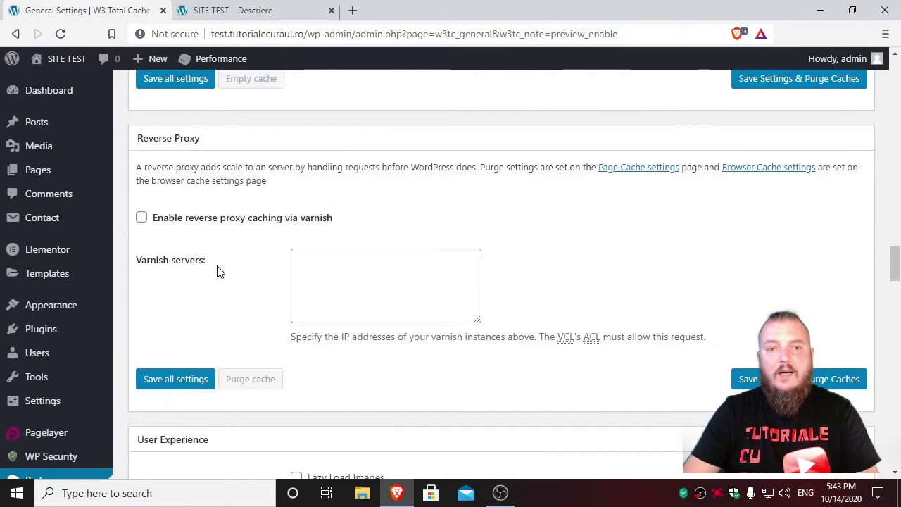
{"action": "scroll", "coordinate": [219, 271], "scroll_direction": "down", "scroll_amount": 8}
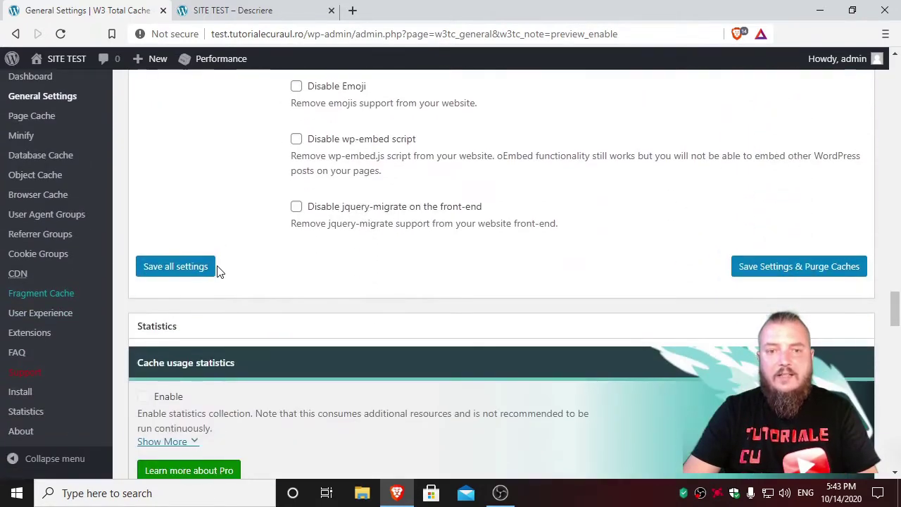
{"action": "scroll", "coordinate": [297, 273], "scroll_direction": "down", "scroll_amount": 1}
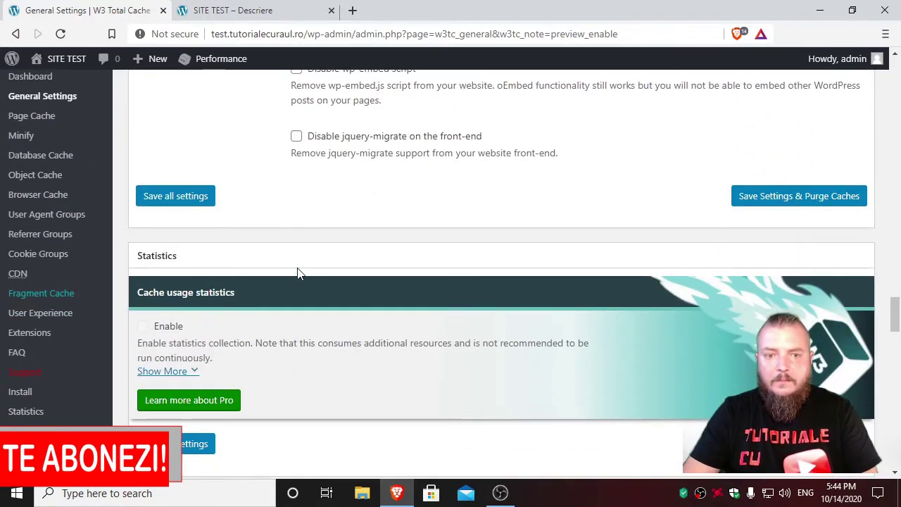
{"action": "scroll", "coordinate": [297, 273], "scroll_direction": "down", "scroll_amount": 4}
{"action": "scroll", "coordinate": [604, 295], "scroll_direction": "down", "scroll_amount": 1}
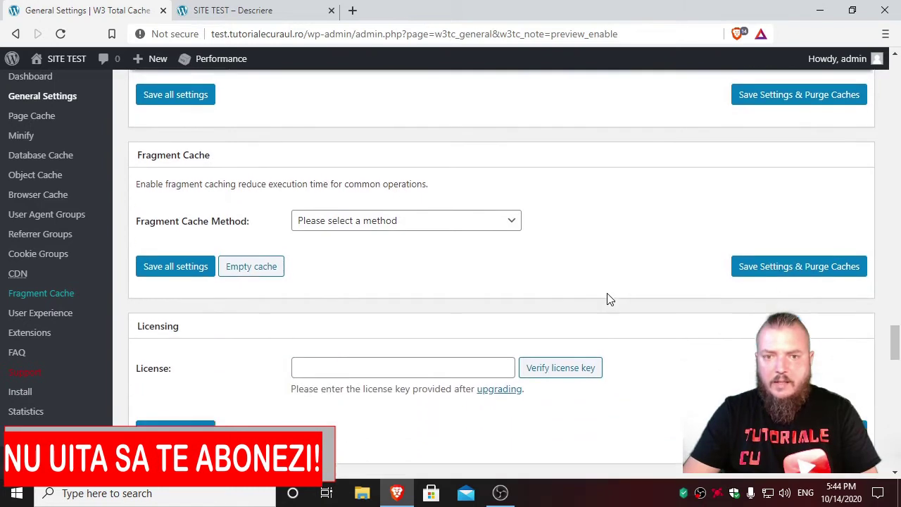
{"action": "scroll", "coordinate": [609, 299], "scroll_direction": "down", "scroll_amount": 1}
{"action": "scroll", "coordinate": [610, 299], "scroll_direction": "up", "scroll_amount": 2}
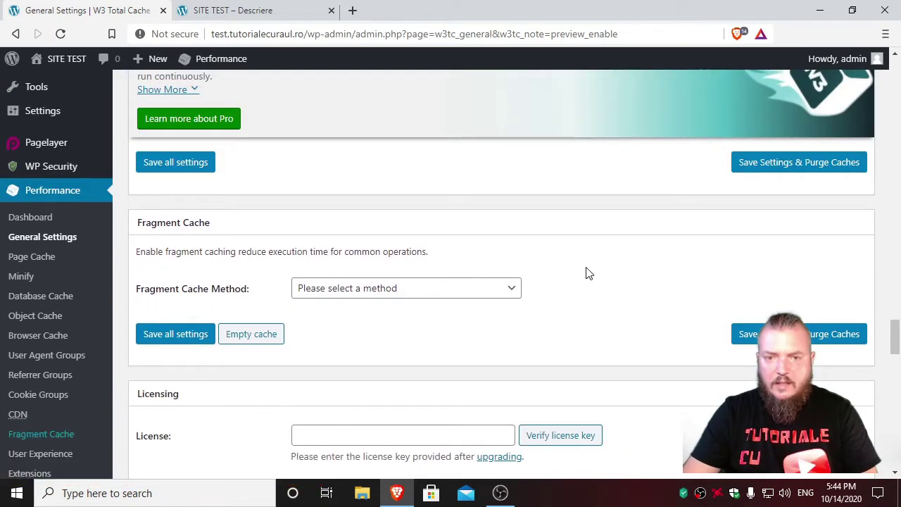
{"action": "scroll", "coordinate": [569, 283], "scroll_direction": "down", "scroll_amount": 2}
{"action": "scroll", "coordinate": [356, 223], "scroll_direction": "up", "scroll_amount": 1}
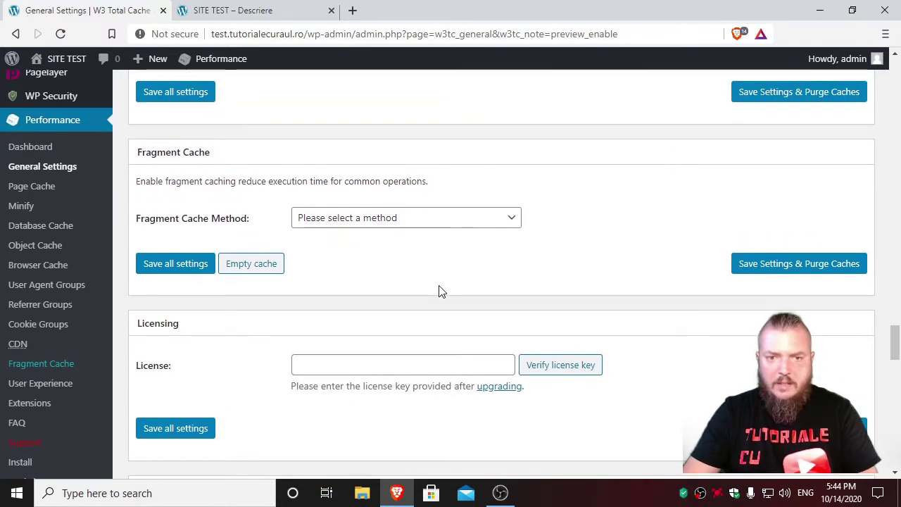
{"action": "scroll", "coordinate": [251, 331], "scroll_direction": "down", "scroll_amount": 3}
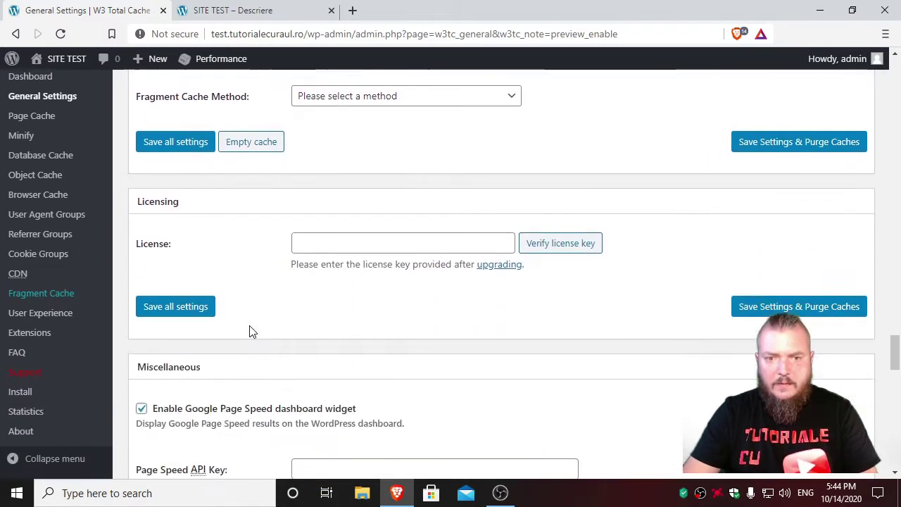
{"action": "scroll", "coordinate": [251, 331], "scroll_direction": "down", "scroll_amount": 2}
{"action": "scroll", "coordinate": [251, 331], "scroll_direction": "down", "scroll_amount": 8}
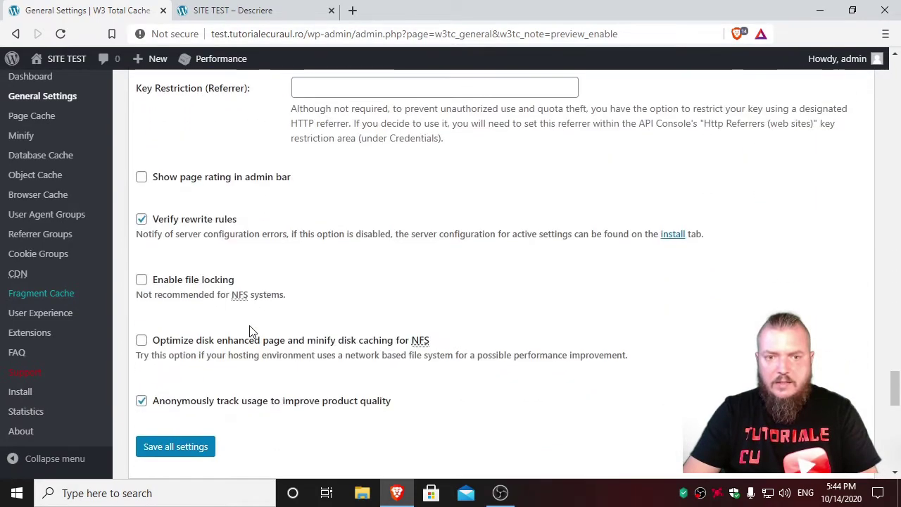
{"action": "scroll", "coordinate": [355, 335], "scroll_direction": "down", "scroll_amount": 1}
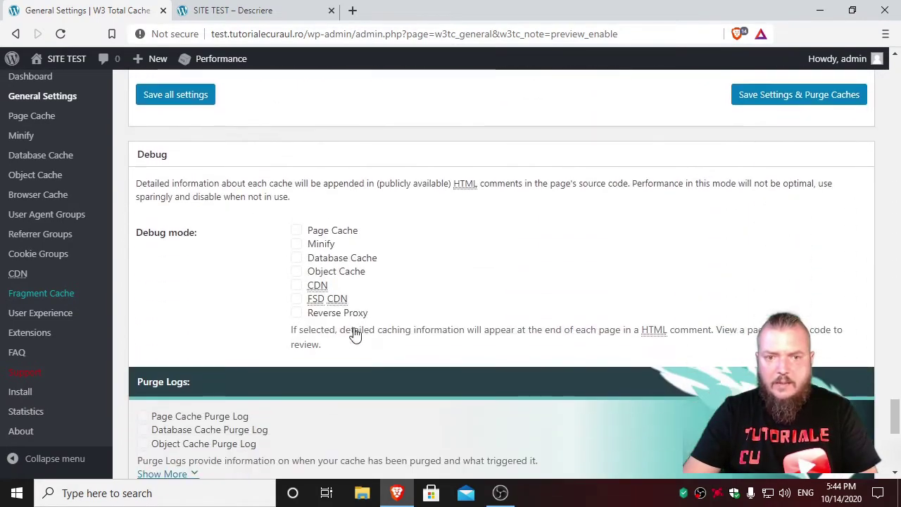
Jump to the Browser Cache section from the section links at the start of the page, and view the neighbouring Object Cache section.
{"action": "scroll", "coordinate": [440, 344], "scroll_direction": "up", "scroll_amount": 15}
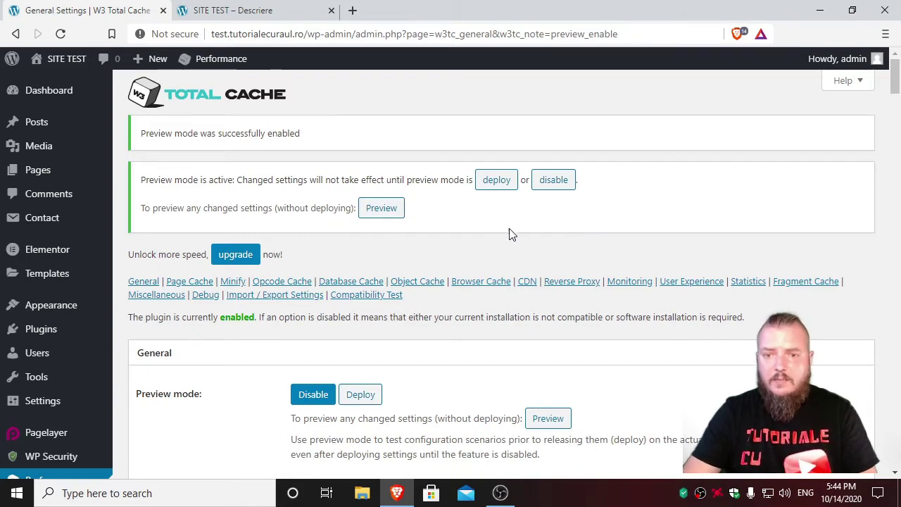
{"action": "scroll", "coordinate": [175, 348], "scroll_direction": "down", "scroll_amount": 1}
{"action": "scroll", "coordinate": [183, 366], "scroll_direction": "down", "scroll_amount": 15}
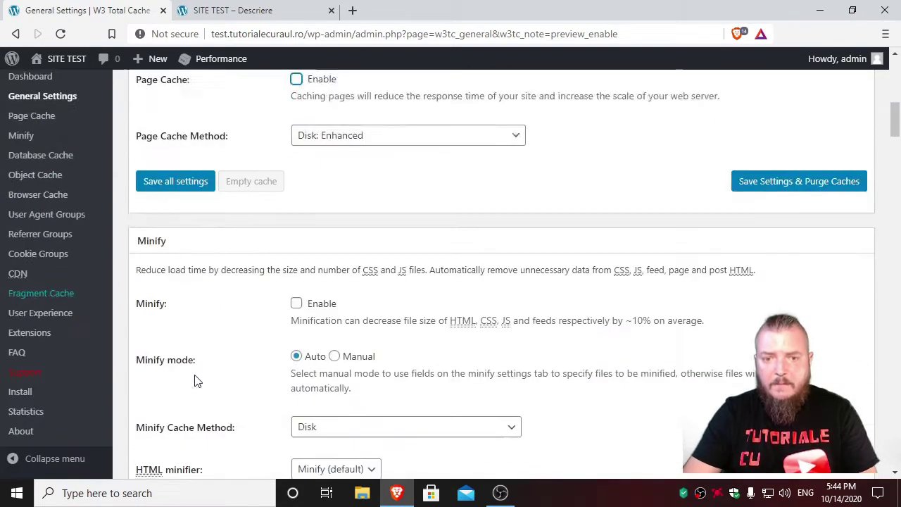
{"action": "scroll", "coordinate": [196, 380], "scroll_direction": "up", "scroll_amount": 15}
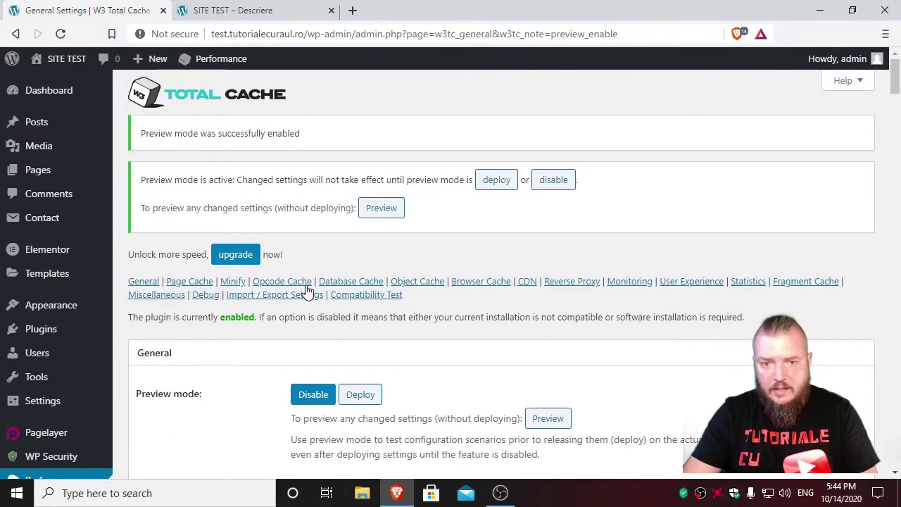
{"action": "left_click", "coordinate": [497, 282]}
{"action": "scroll", "coordinate": [394, 296], "scroll_direction": "up", "scroll_amount": 8}
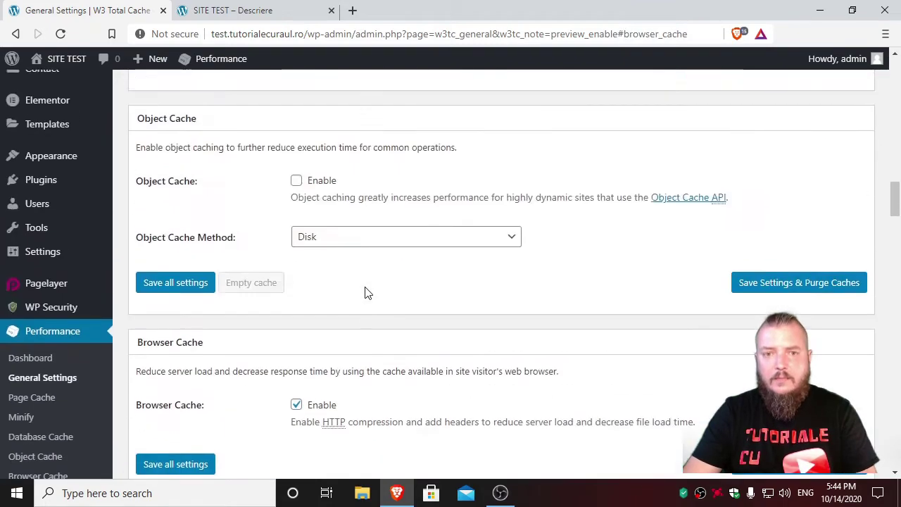
{"action": "scroll", "coordinate": [367, 292], "scroll_direction": "up", "scroll_amount": 15}
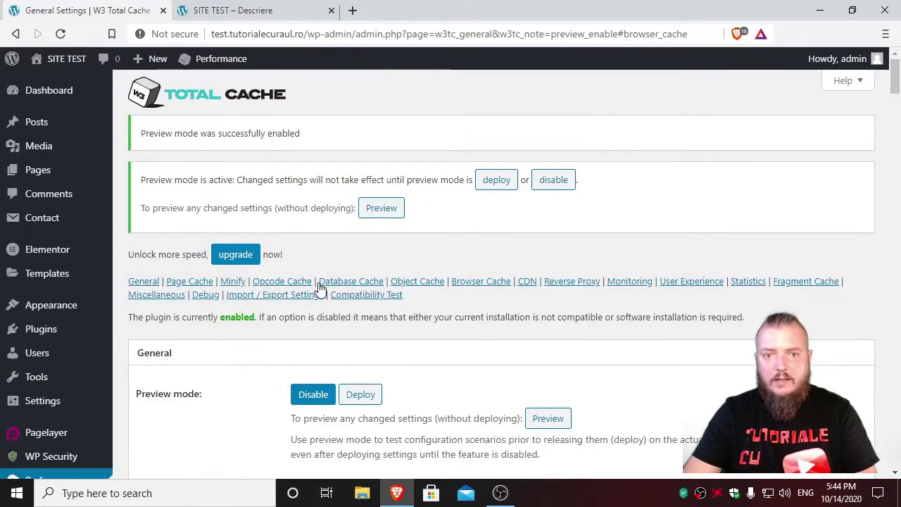
{"action": "left_click", "coordinate": [298, 290]}
{"action": "scroll", "coordinate": [309, 290], "scroll_direction": "up", "scroll_amount": 10}
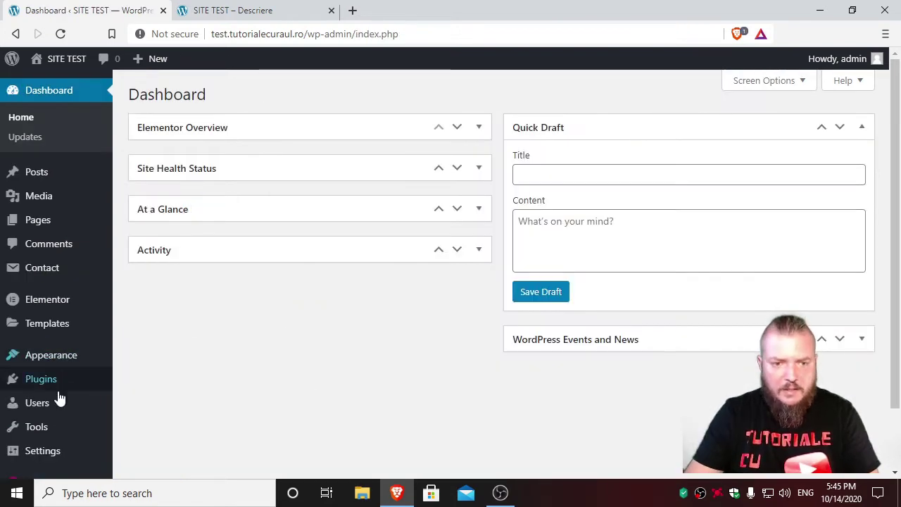
Search the plugin directory for smush, and install and activate the Smush – Lazy Load Images, Optimize & Compress Images plugin.
{"action": "mouse_move", "coordinate": [46, 384]}
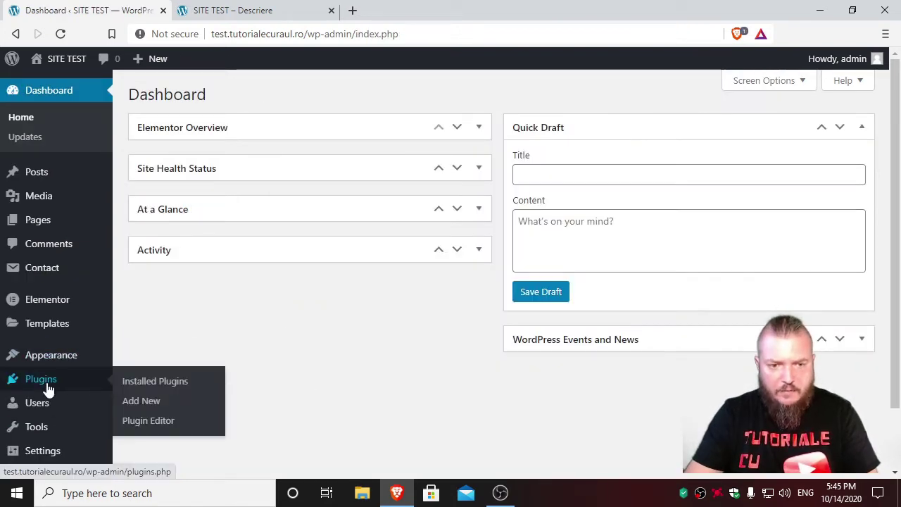
{"action": "left_click", "coordinate": [155, 403]}
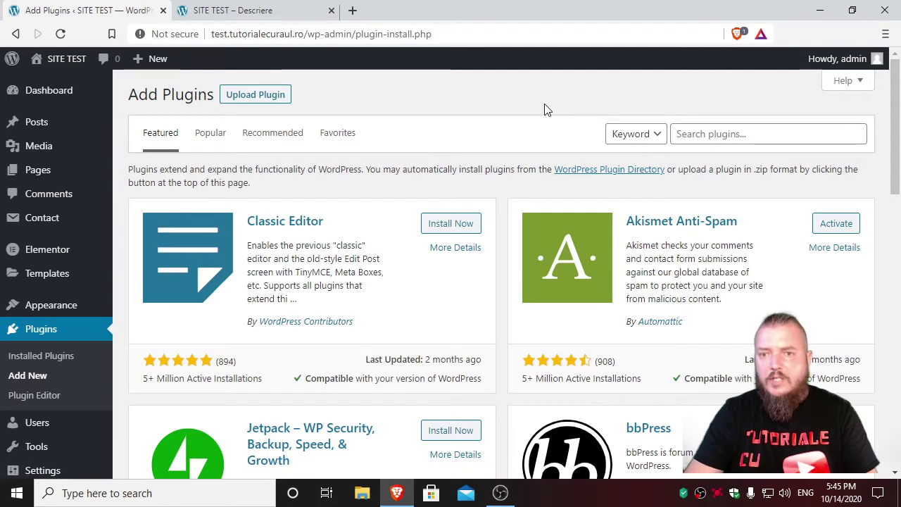
{"action": "left_click", "coordinate": [710, 138]}
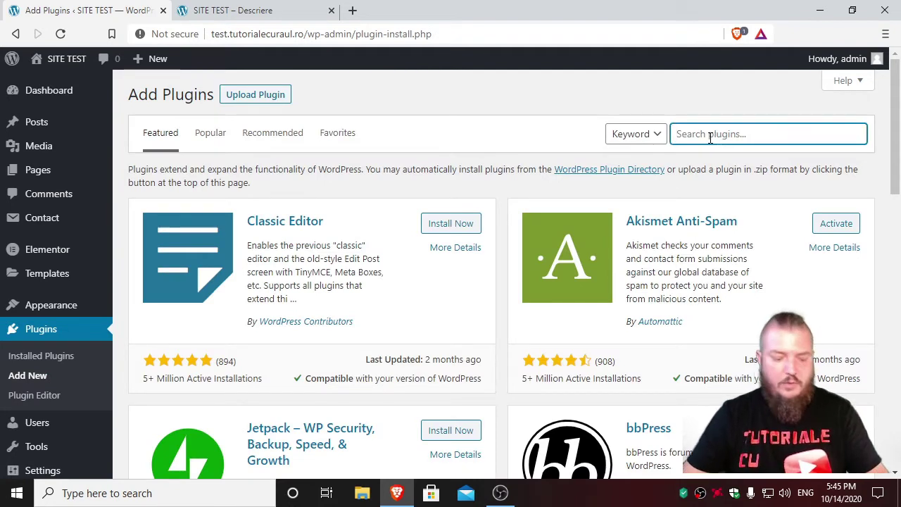
{"action": "type", "text": "smush"}
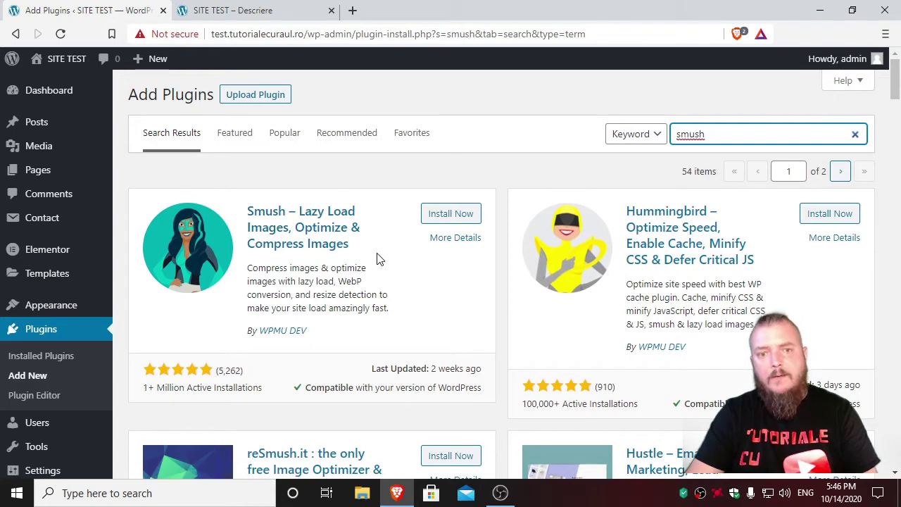
{"action": "left_click", "coordinate": [449, 213]}
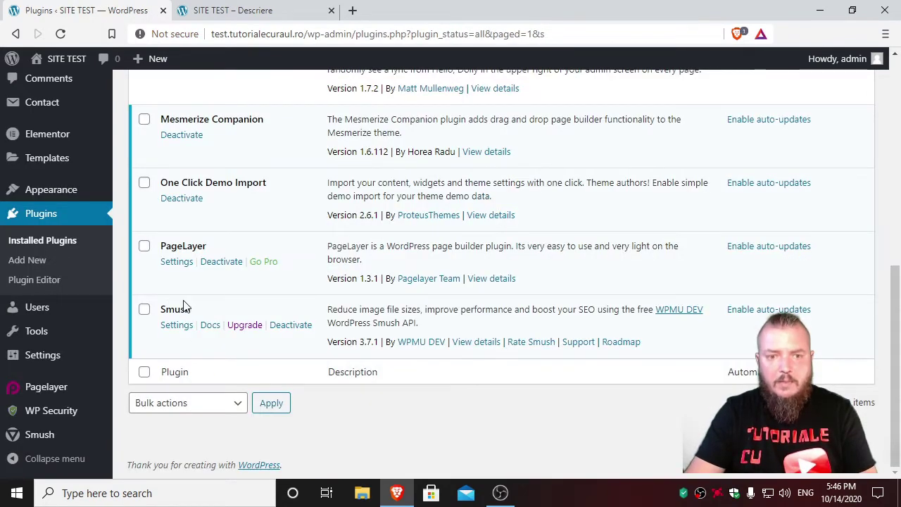
Open the Smush plugin's settings from the installed plugins list and look over its dashboard summary, section list and tutorials.
{"action": "left_click", "coordinate": [176, 328]}
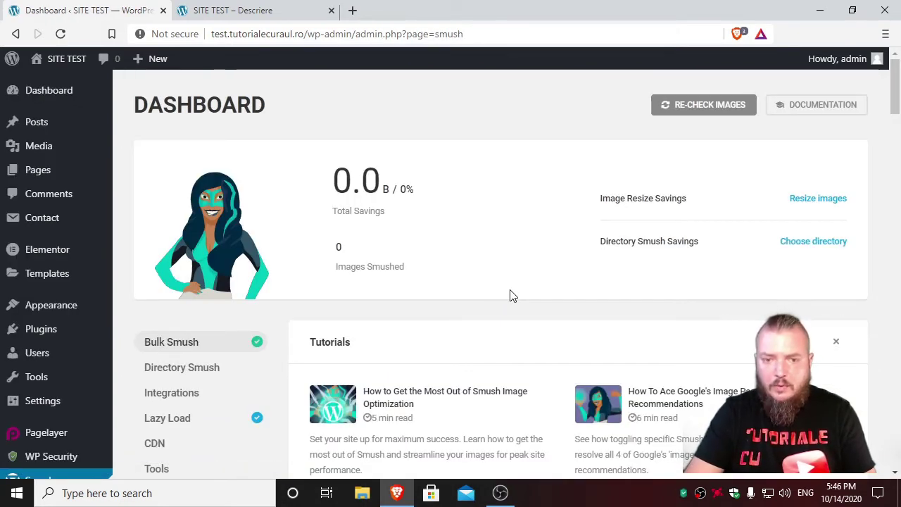
{"action": "scroll", "coordinate": [512, 296], "scroll_direction": "down", "scroll_amount": 2}
{"action": "scroll", "coordinate": [510, 294], "scroll_direction": "up", "scroll_amount": 2}
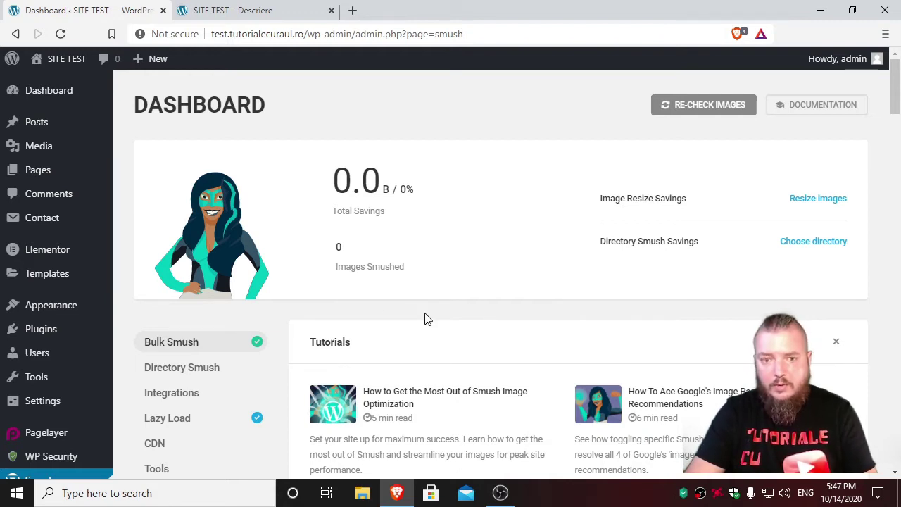
{"action": "scroll", "coordinate": [425, 319], "scroll_direction": "down", "scroll_amount": 3}
{"action": "scroll", "coordinate": [425, 319], "scroll_direction": "up", "scroll_amount": 3}
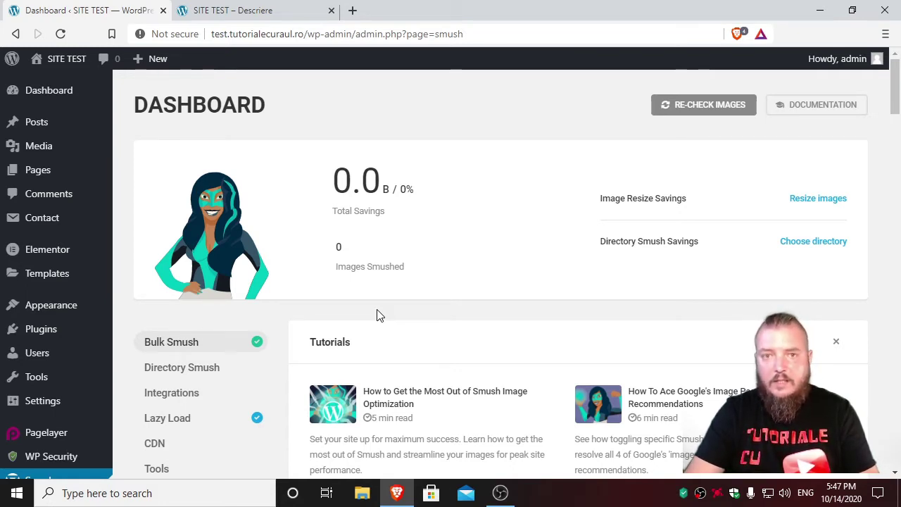
{"action": "scroll", "coordinate": [377, 315], "scroll_direction": "down", "scroll_amount": 1}
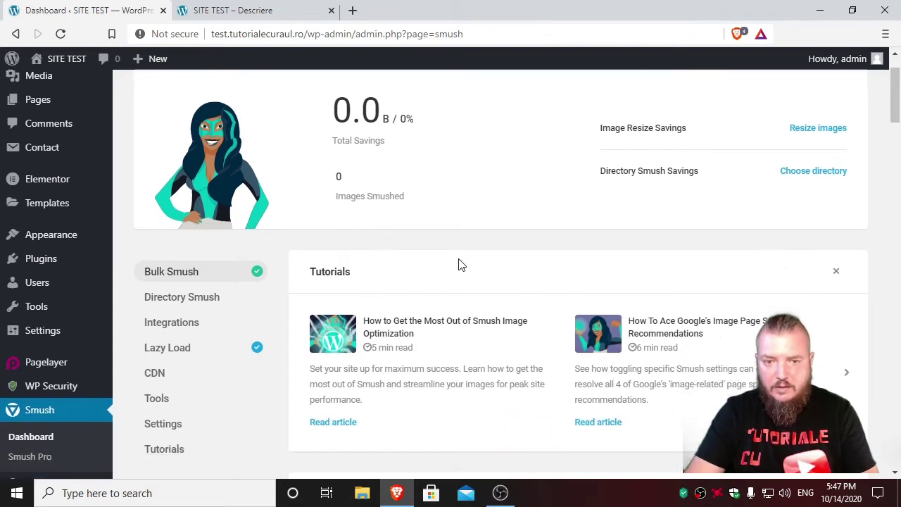
{"action": "scroll", "coordinate": [294, 385], "scroll_direction": "down", "scroll_amount": 3}
{"action": "scroll", "coordinate": [294, 385], "scroll_direction": "up", "scroll_amount": 4}
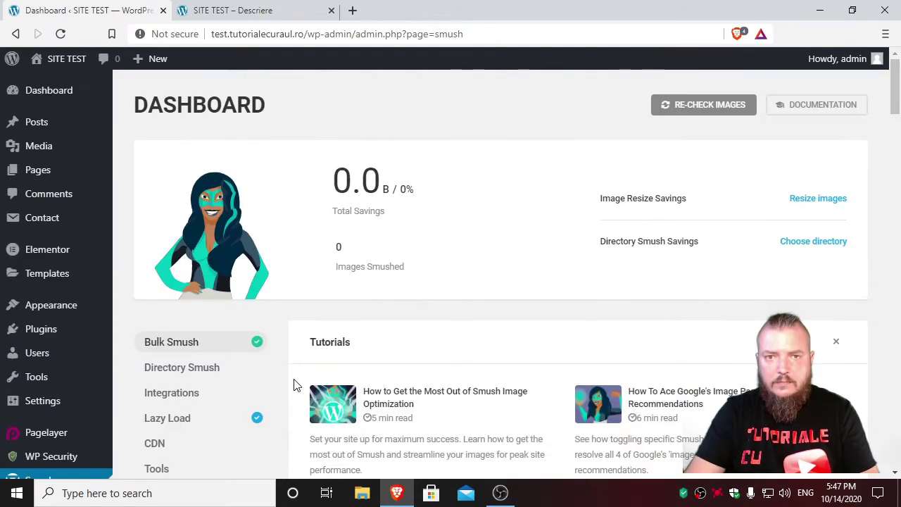
{"action": "scroll", "coordinate": [294, 385], "scroll_direction": "down", "scroll_amount": 4}
{"action": "scroll", "coordinate": [296, 383], "scroll_direction": "up", "scroll_amount": 4}
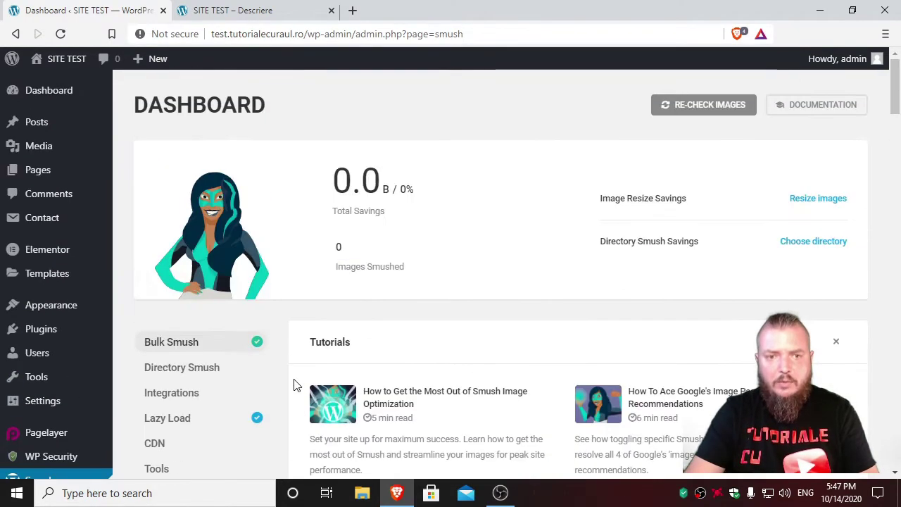
{"action": "scroll", "coordinate": [295, 384], "scroll_direction": "down", "scroll_amount": 2}
{"action": "scroll", "coordinate": [289, 370], "scroll_direction": "up", "scroll_amount": 2}
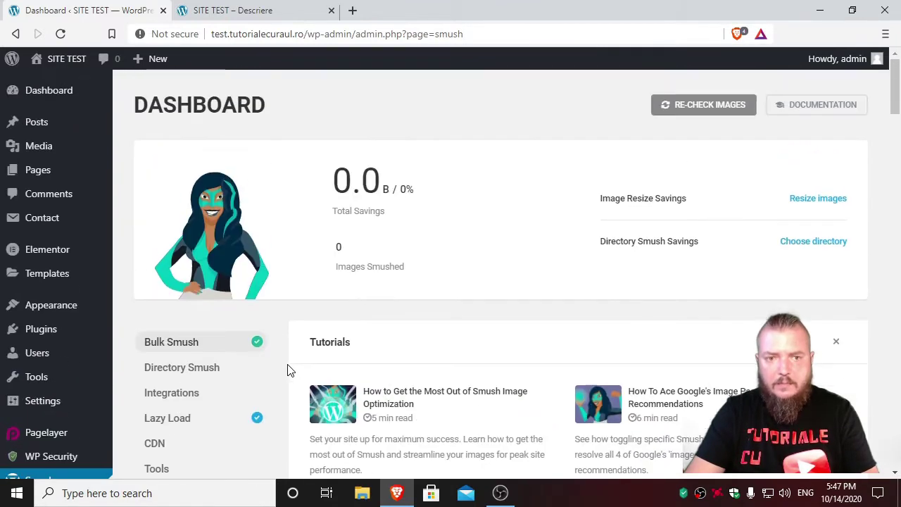
{"action": "scroll", "coordinate": [288, 370], "scroll_direction": "down", "scroll_amount": 2}
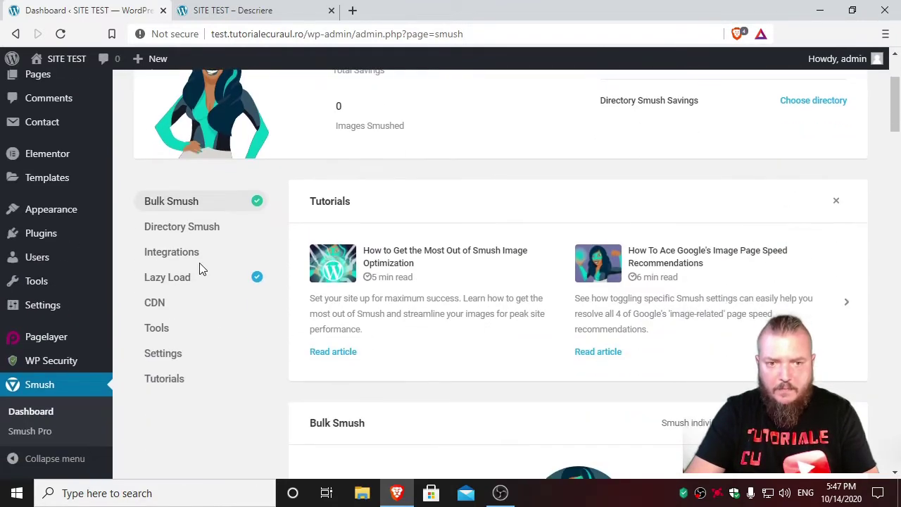
Examine Smush's Settings section, including translations, color accessibility, usage tracking, data handling and API status.
{"action": "left_click", "coordinate": [169, 355]}
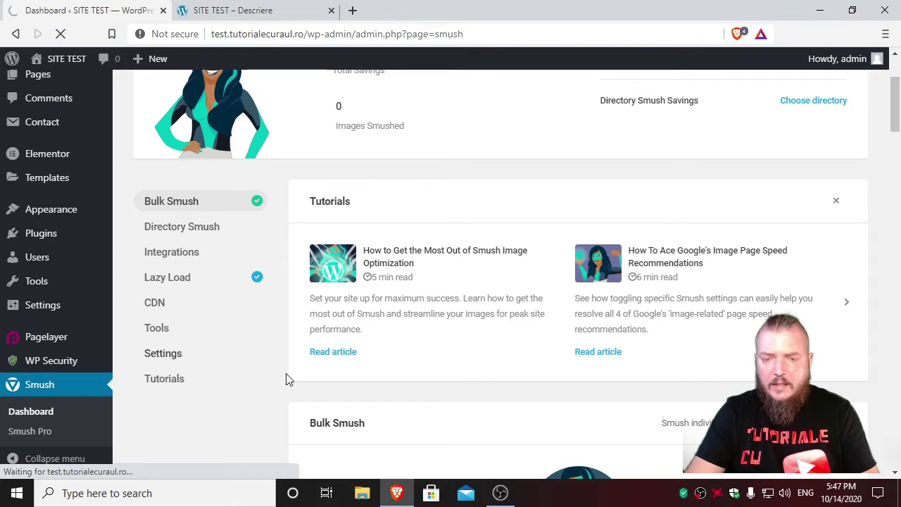
{"action": "scroll", "coordinate": [475, 316], "scroll_direction": "down", "scroll_amount": 5}
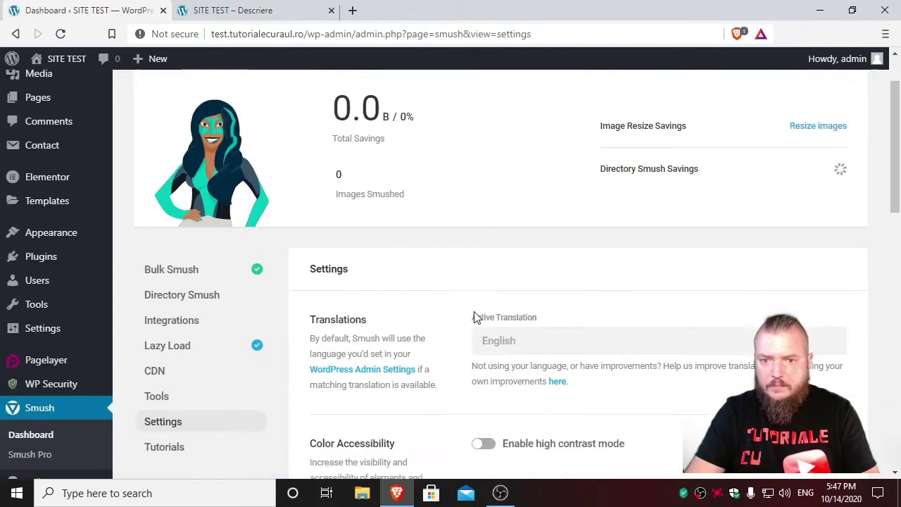
{"action": "scroll", "coordinate": [735, 322], "scroll_direction": "down", "scroll_amount": 8}
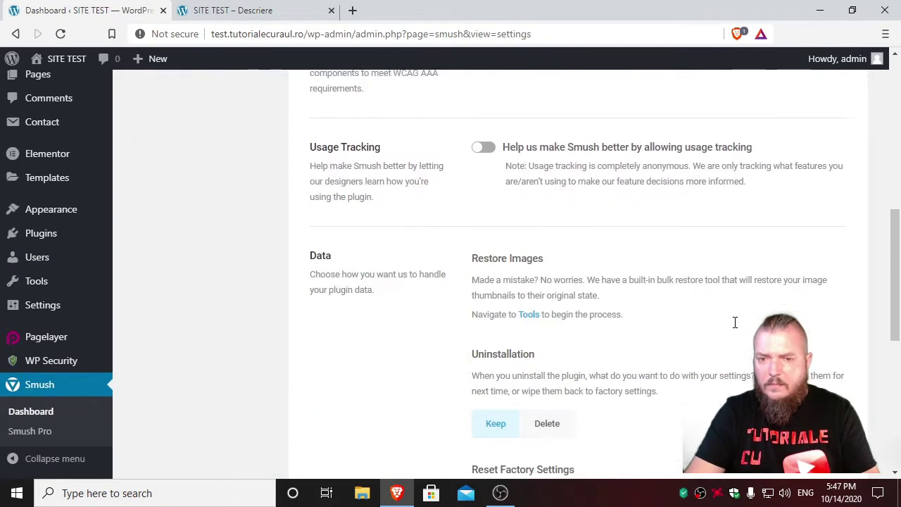
{"action": "scroll", "coordinate": [734, 329], "scroll_direction": "up", "scroll_amount": 13}
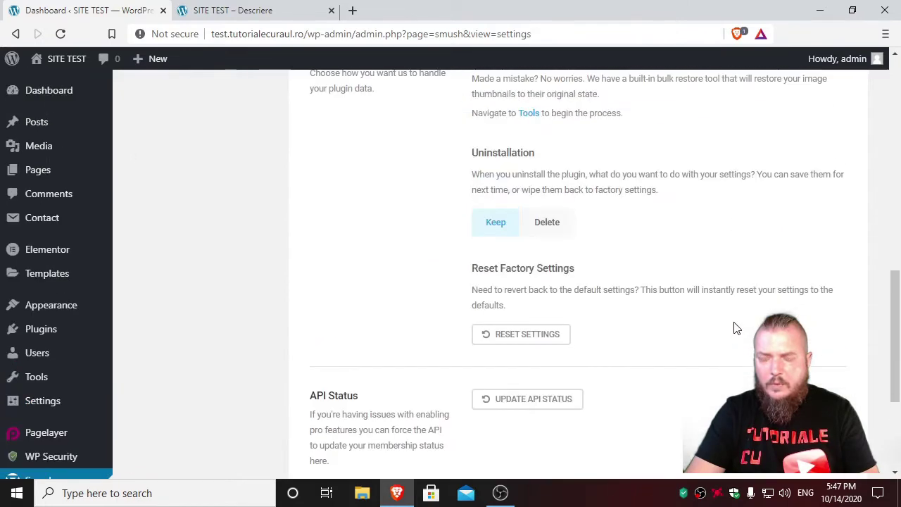
{"action": "scroll", "coordinate": [736, 328], "scroll_direction": "down", "scroll_amount": 2}
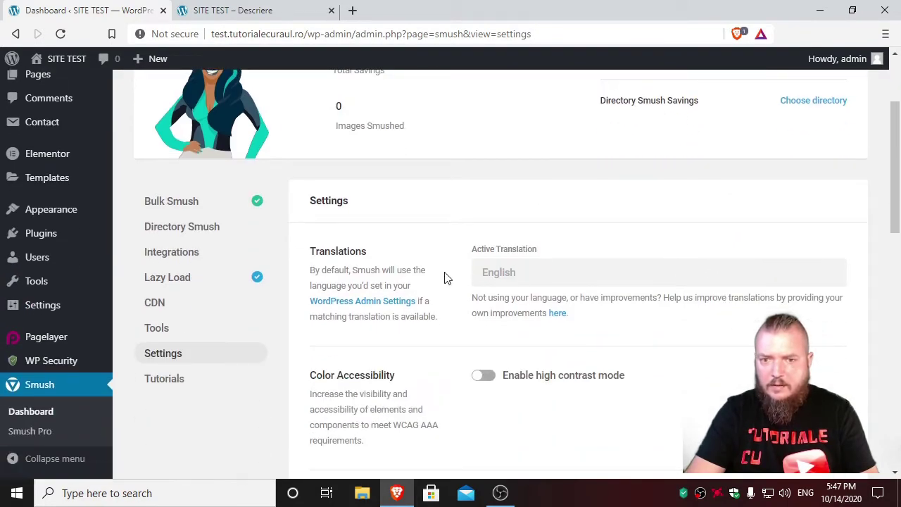
Examine the Bulk Smush section, including the image upload area and the image sizes, automatic compression and metadata settings.
{"action": "left_click", "coordinate": [176, 204]}
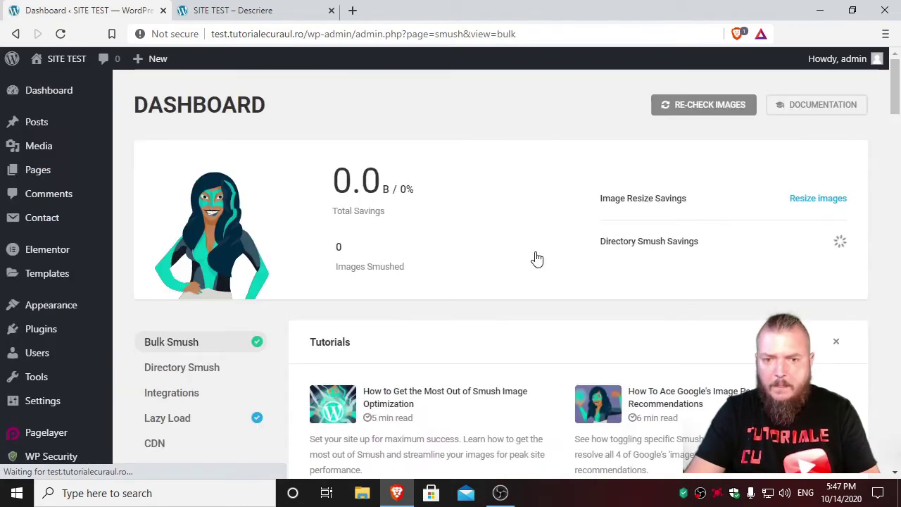
{"action": "scroll", "coordinate": [535, 257], "scroll_direction": "down", "scroll_amount": 4}
{"action": "scroll", "coordinate": [556, 263], "scroll_direction": "down", "scroll_amount": 2}
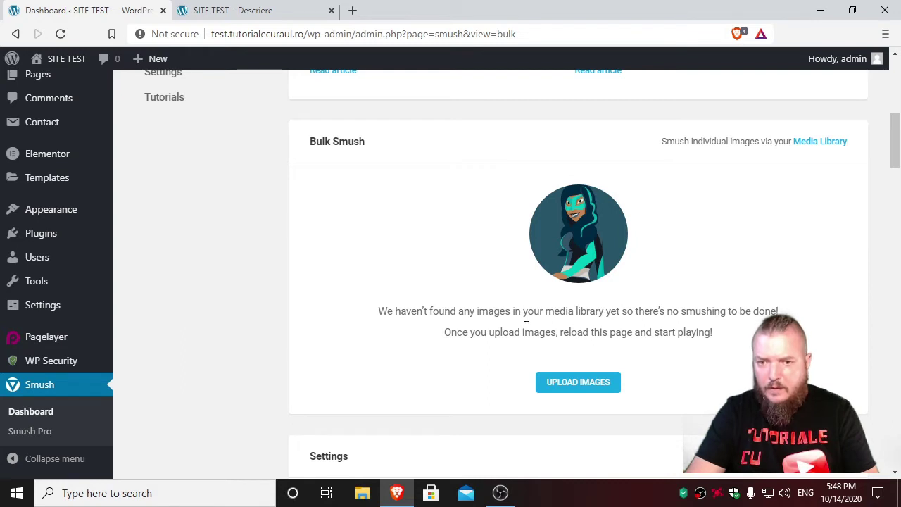
{"action": "scroll", "coordinate": [748, 337], "scroll_direction": "down", "scroll_amount": 1}
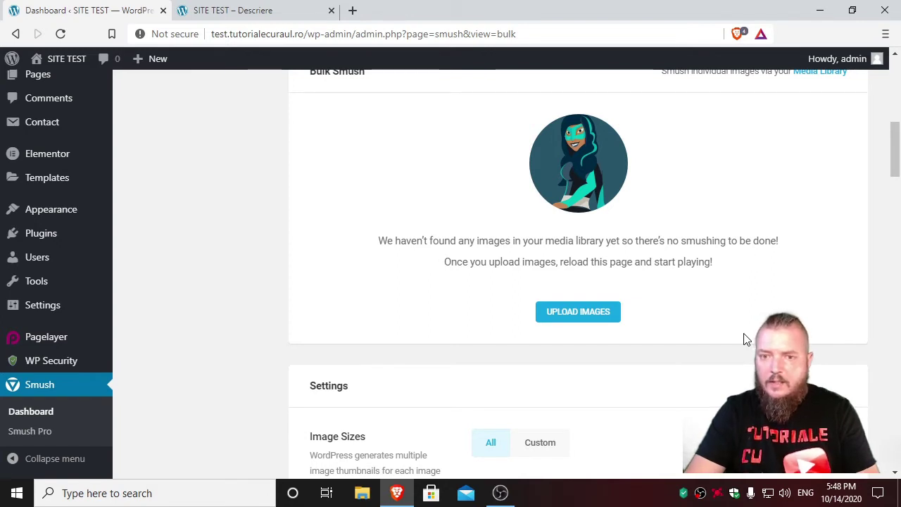
{"action": "scroll", "coordinate": [747, 339], "scroll_direction": "down", "scroll_amount": 2}
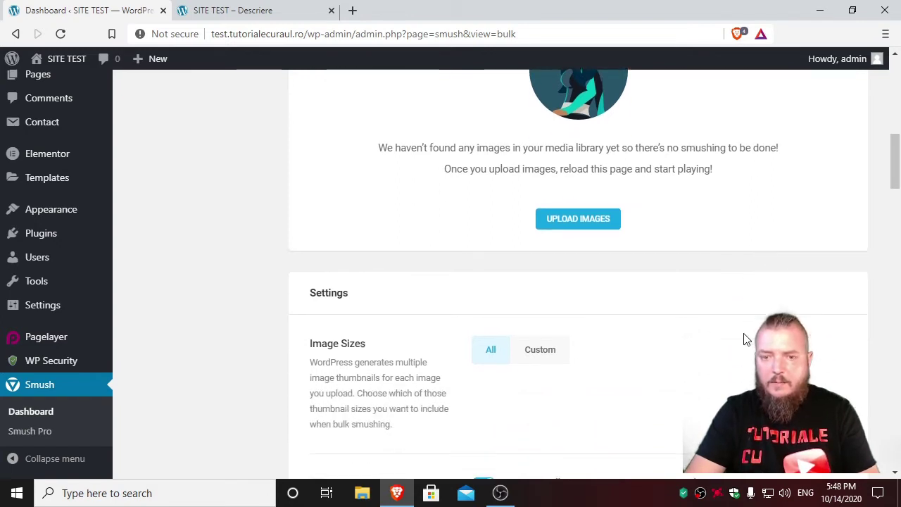
{"action": "scroll", "coordinate": [743, 349], "scroll_direction": "down", "scroll_amount": 1}
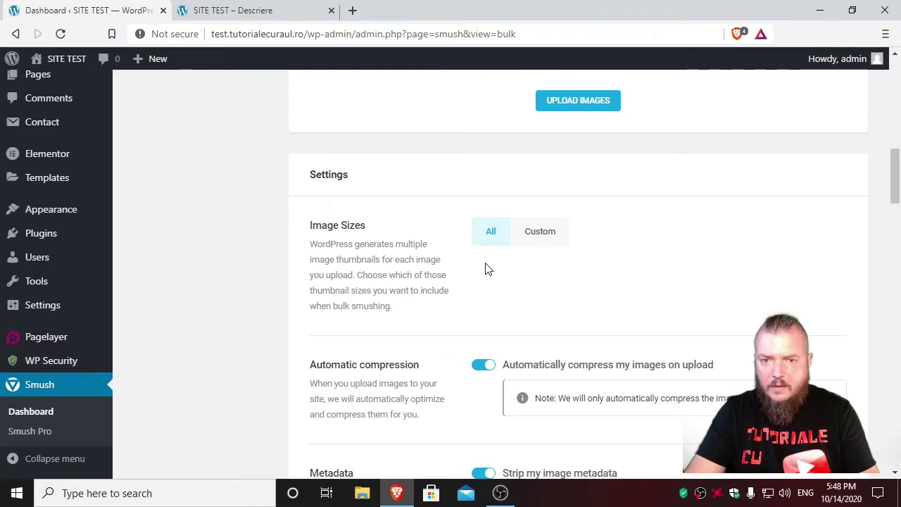
{"action": "scroll", "coordinate": [546, 303], "scroll_direction": "down", "scroll_amount": 1}
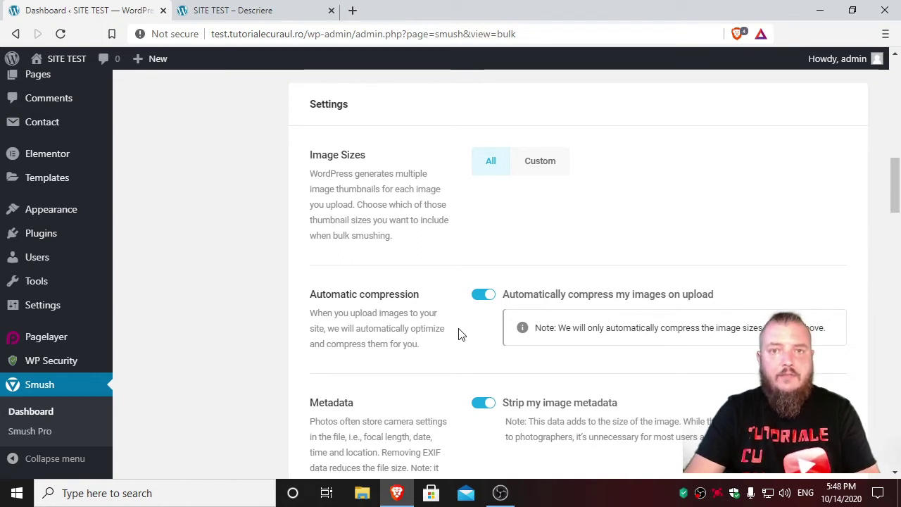
{"action": "scroll", "coordinate": [458, 332], "scroll_direction": "down", "scroll_amount": 3}
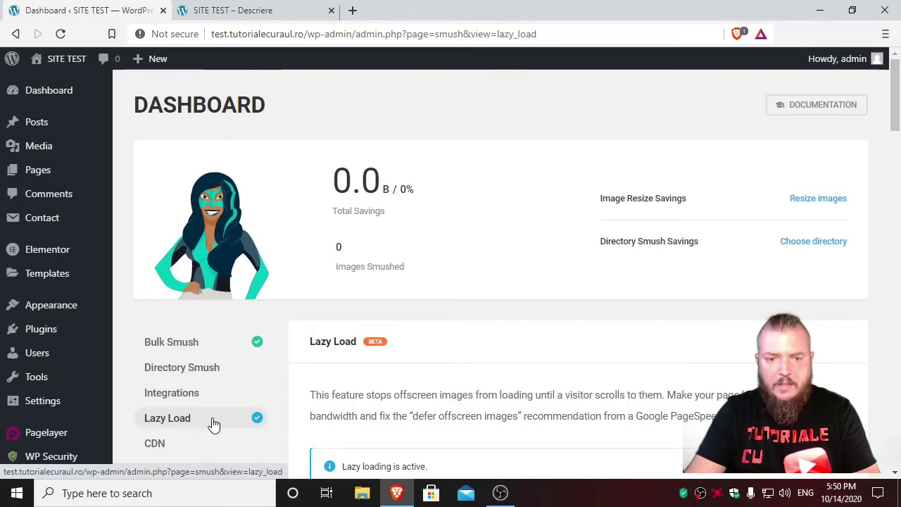
Examine the Lazy Load section's media types, output locations, and display and animation options.
{"action": "scroll", "coordinate": [388, 402], "scroll_direction": "down", "scroll_amount": 2}
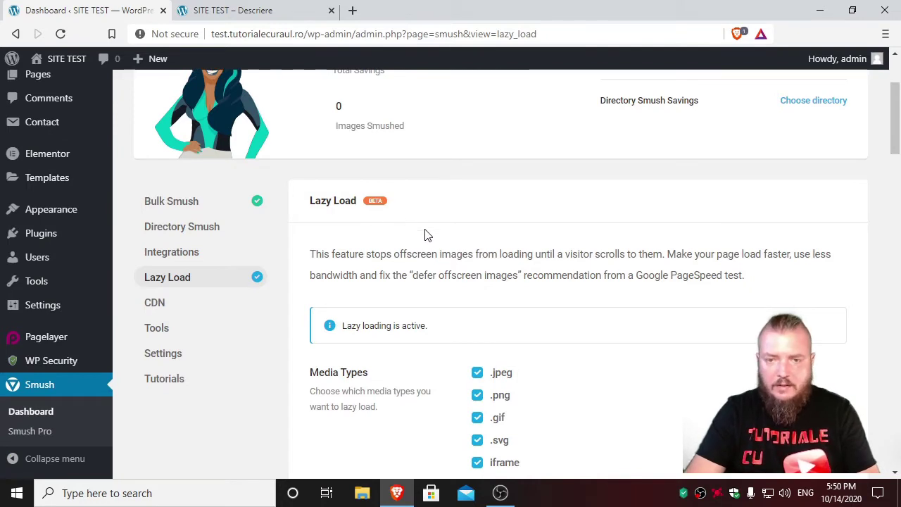
{"action": "scroll", "coordinate": [549, 246], "scroll_direction": "down", "scroll_amount": 2}
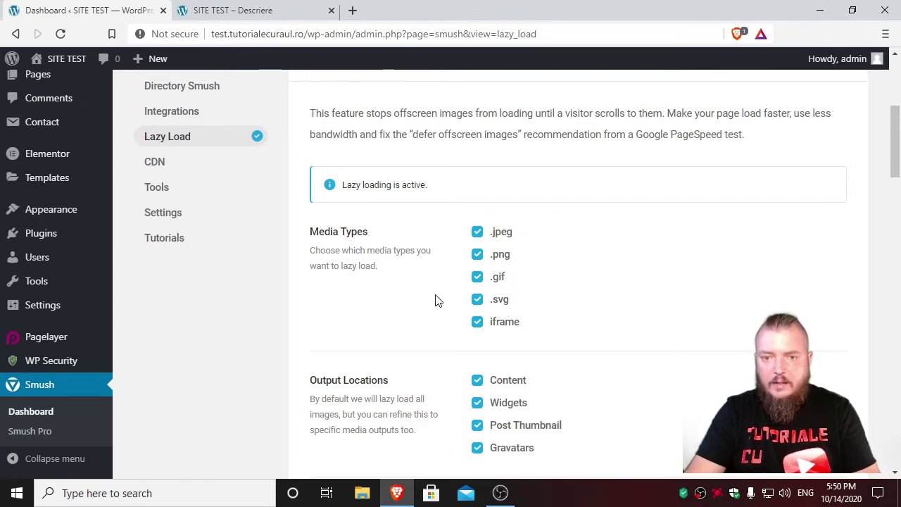
{"action": "scroll", "coordinate": [435, 301], "scroll_direction": "down", "scroll_amount": 1}
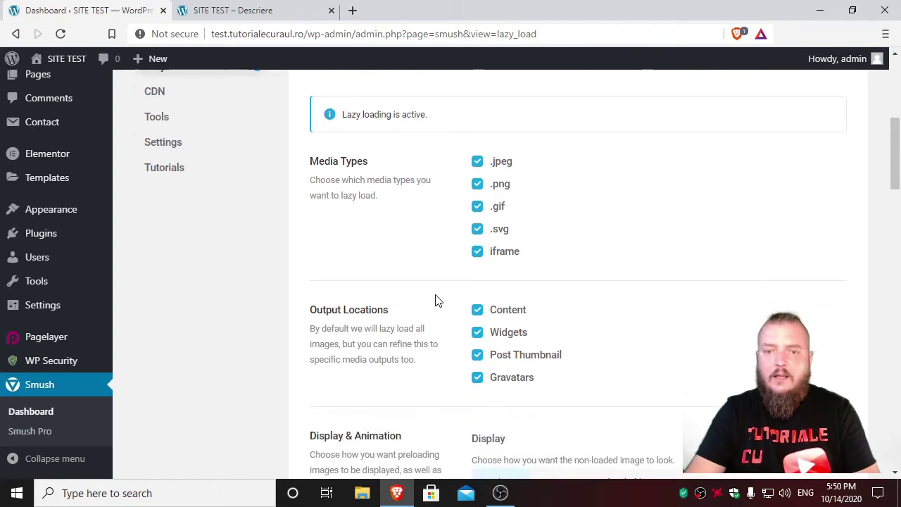
{"action": "scroll", "coordinate": [435, 301], "scroll_direction": "up", "scroll_amount": 5}
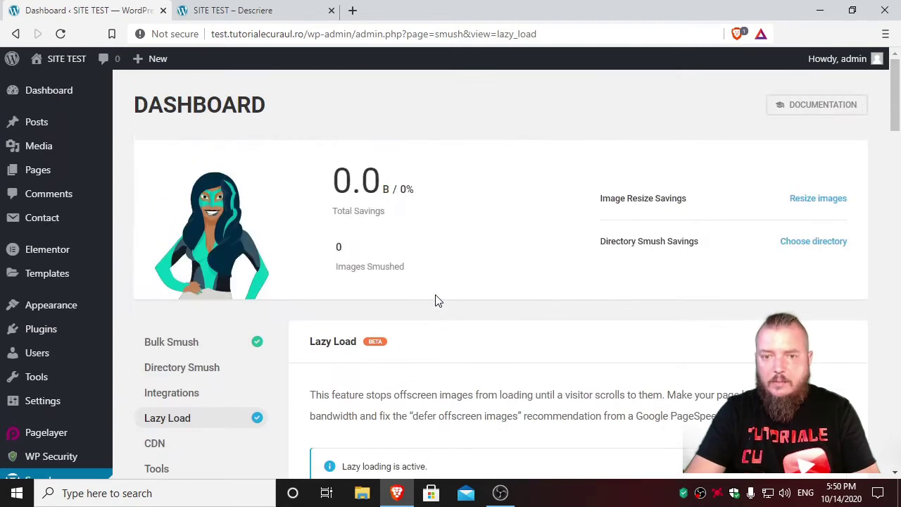
{"action": "scroll", "coordinate": [435, 300], "scroll_direction": "down", "scroll_amount": 4}
{"action": "scroll", "coordinate": [436, 296], "scroll_direction": "up", "scroll_amount": 4}
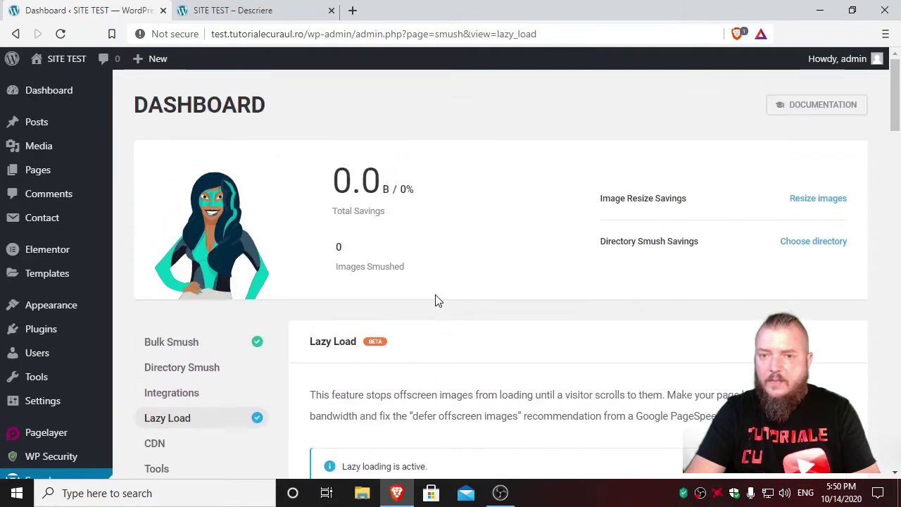
{"action": "scroll", "coordinate": [593, 358], "scroll_direction": "down", "scroll_amount": 5}
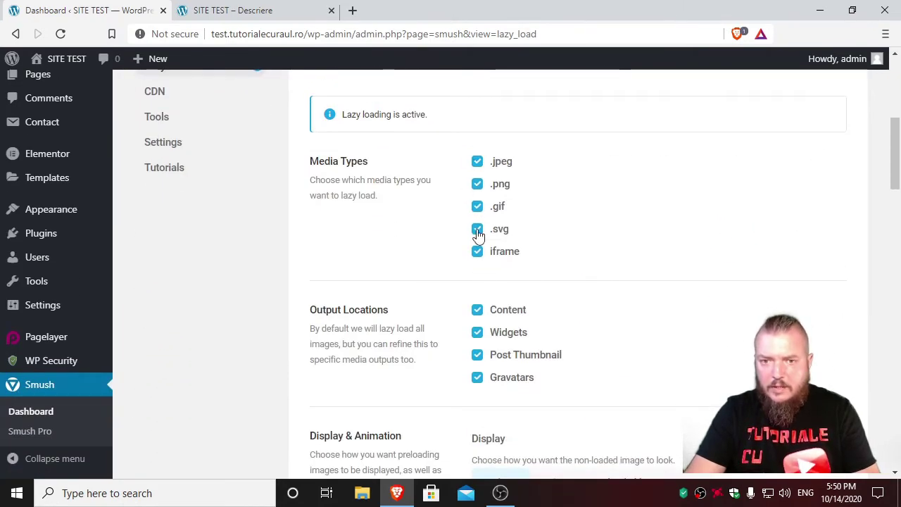
{"action": "scroll", "coordinate": [654, 332], "scroll_direction": "down", "scroll_amount": 1}
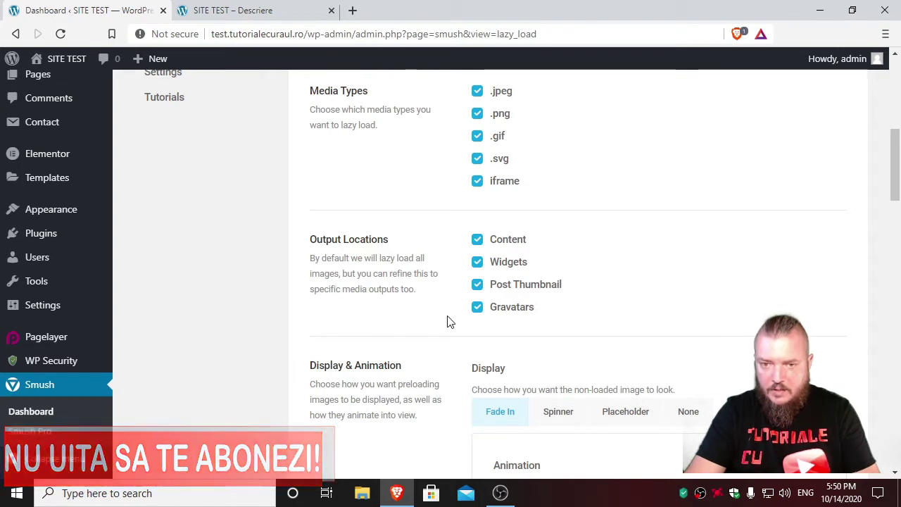
{"action": "scroll", "coordinate": [402, 304], "scroll_direction": "down", "scroll_amount": 2}
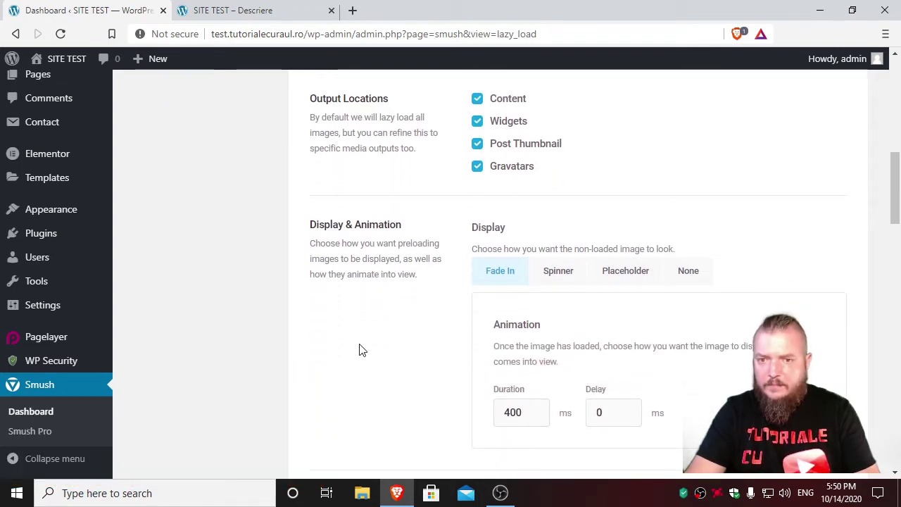
Examine the Lazy Load section's Include/Exclude options for post types, page URLs, and classes and IDs.
{"action": "scroll", "coordinate": [366, 356], "scroll_direction": "down", "scroll_amount": 5}
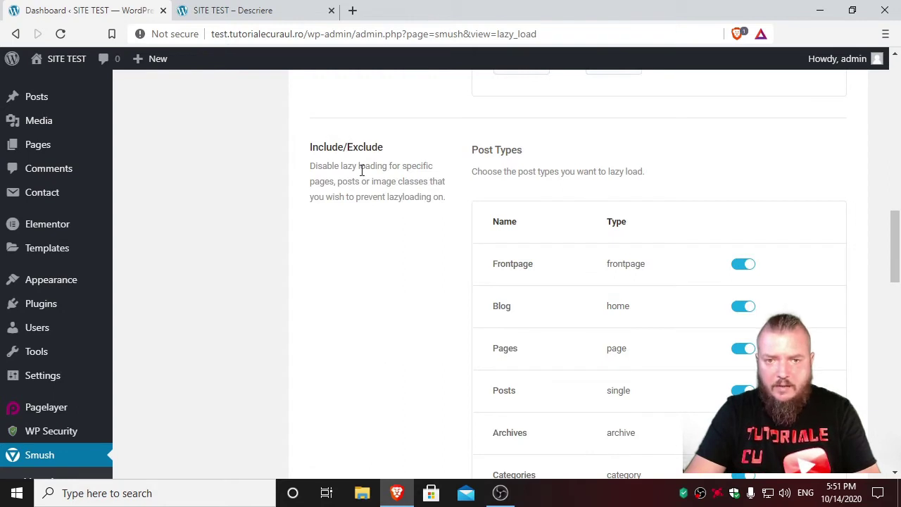
{"action": "scroll", "coordinate": [673, 307], "scroll_direction": "down", "scroll_amount": 2}
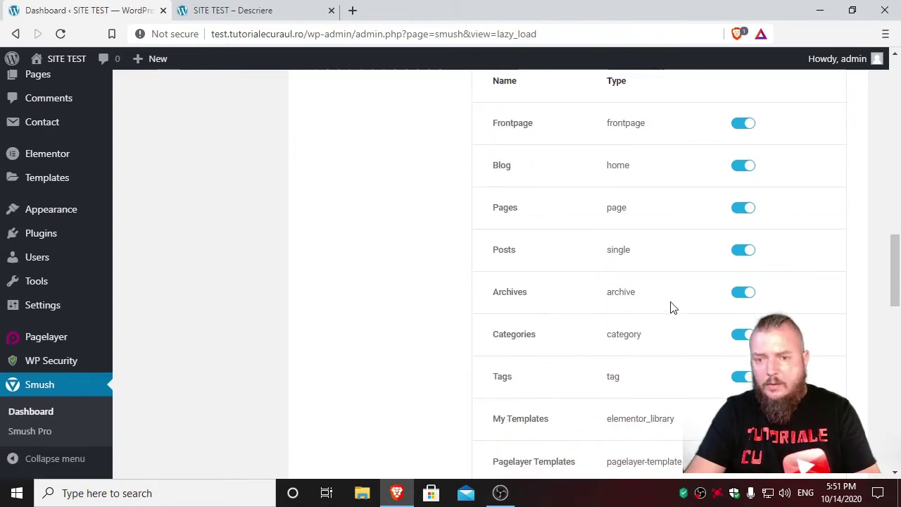
{"action": "scroll", "coordinate": [672, 308], "scroll_direction": "down", "scroll_amount": 3}
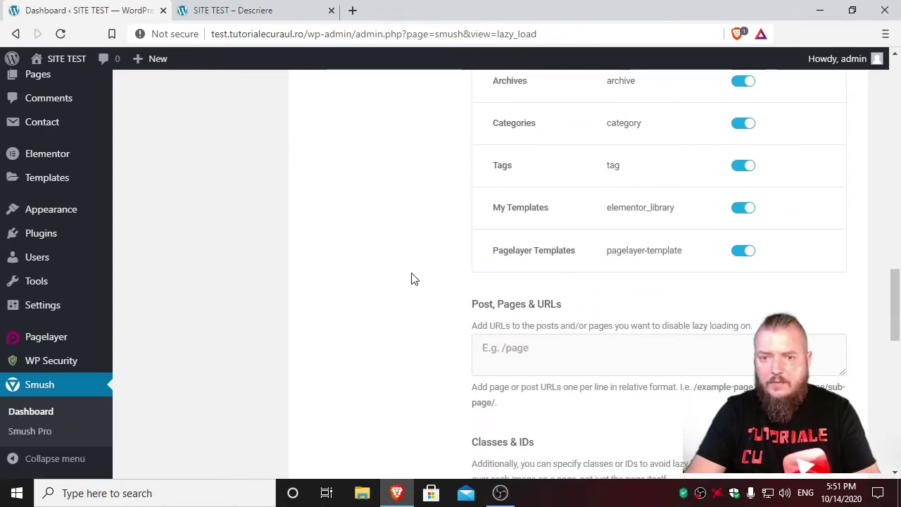
{"action": "scroll", "coordinate": [413, 292], "scroll_direction": "up", "scroll_amount": 5}
{"action": "scroll", "coordinate": [414, 292], "scroll_direction": "down", "scroll_amount": 10}
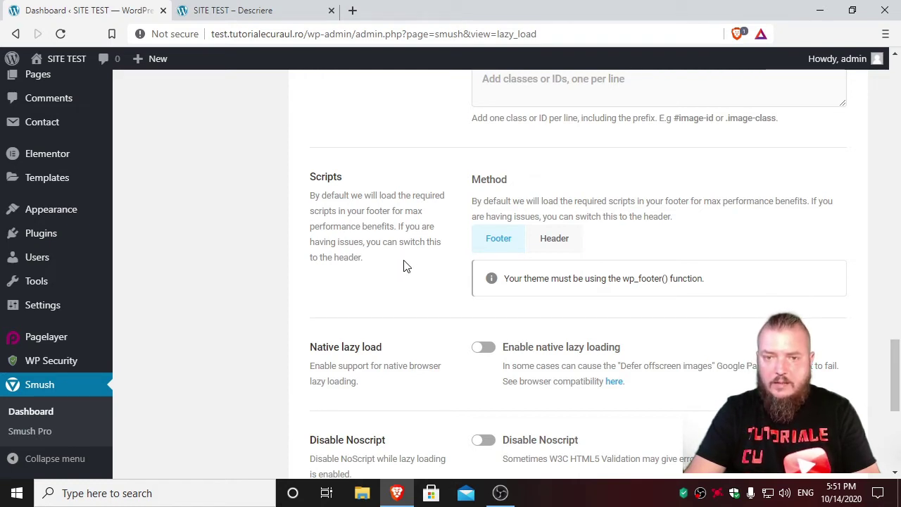
Examine the Lazy Load script method, trying Header and restoring Footer, plus the native lazy load, Noscript and deactivation options.
{"action": "left_click", "coordinate": [561, 242]}
{"action": "left_click", "coordinate": [497, 246]}
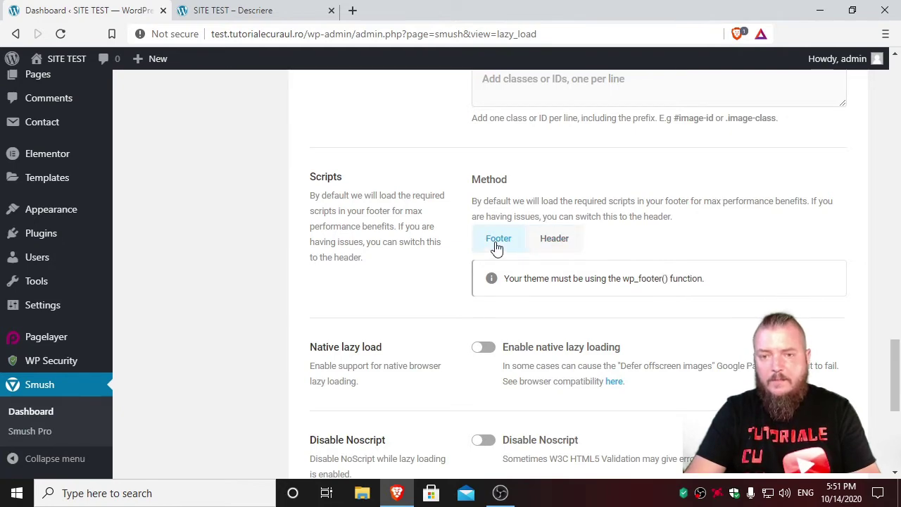
{"action": "scroll", "coordinate": [354, 299], "scroll_direction": "down", "scroll_amount": 1}
{"action": "scroll", "coordinate": [412, 242], "scroll_direction": "up", "scroll_amount": 2}
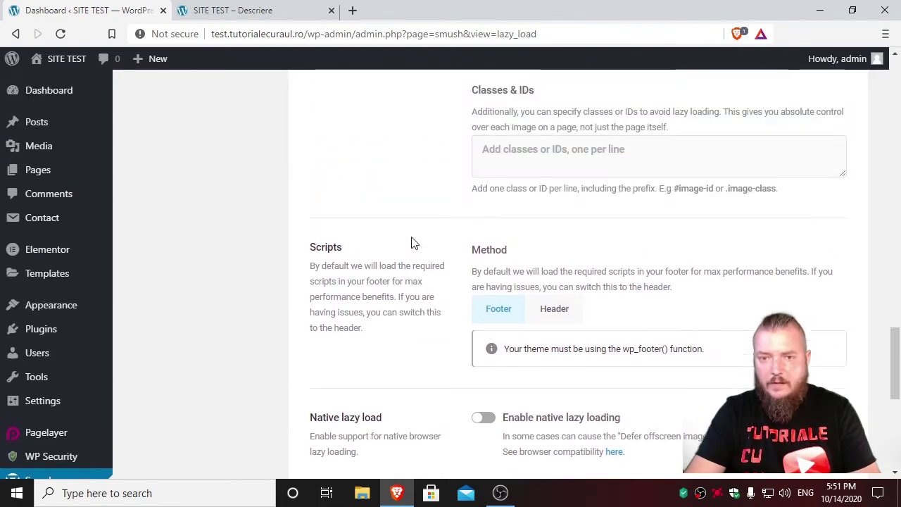
{"action": "scroll", "coordinate": [412, 242], "scroll_direction": "down", "scroll_amount": 2}
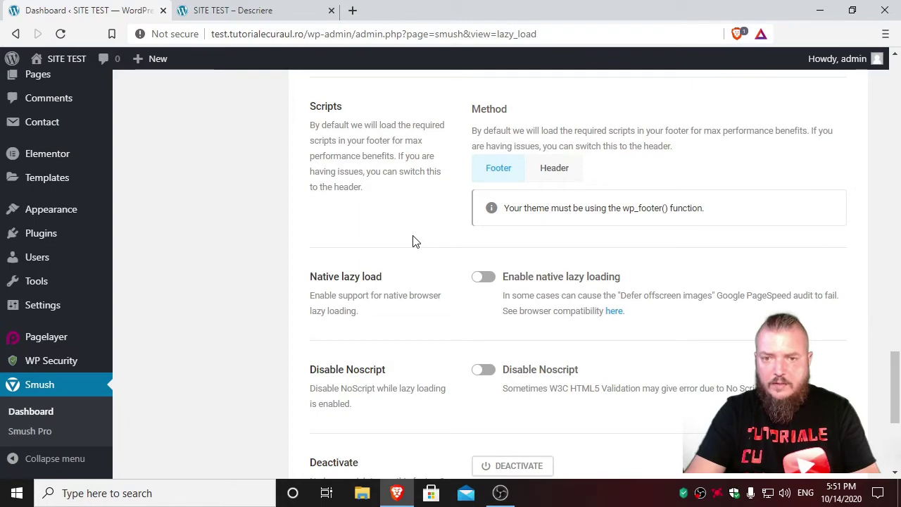
{"action": "scroll", "coordinate": [413, 241], "scroll_direction": "up", "scroll_amount": 1}
{"action": "scroll", "coordinate": [414, 242], "scroll_direction": "down", "scroll_amount": 1}
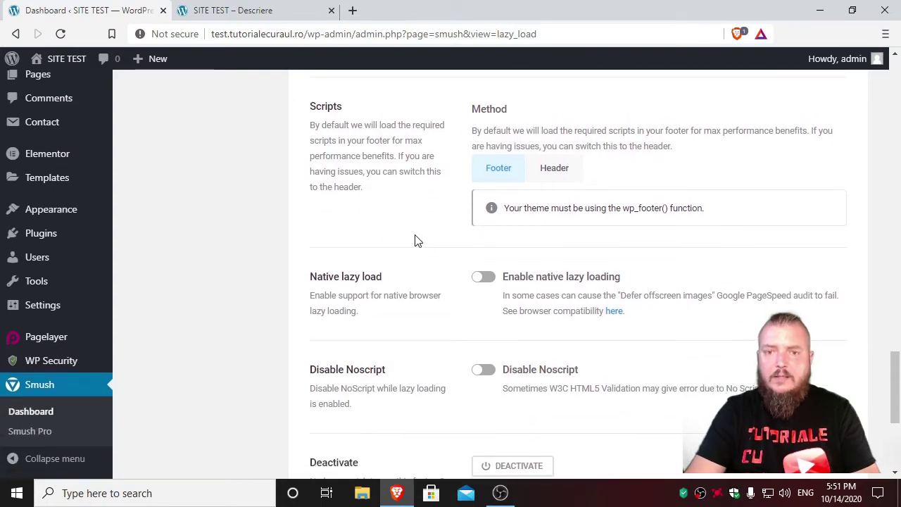
{"action": "scroll", "coordinate": [377, 235], "scroll_direction": "down", "scroll_amount": 2}
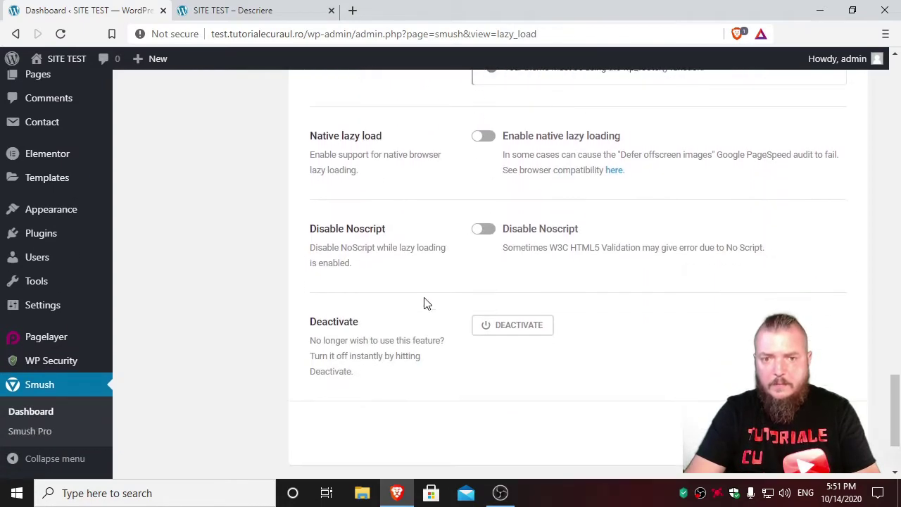
Go back to the Add Plugins page and search for "wp super minify".
{"action": "key", "text": "alt+Left"}
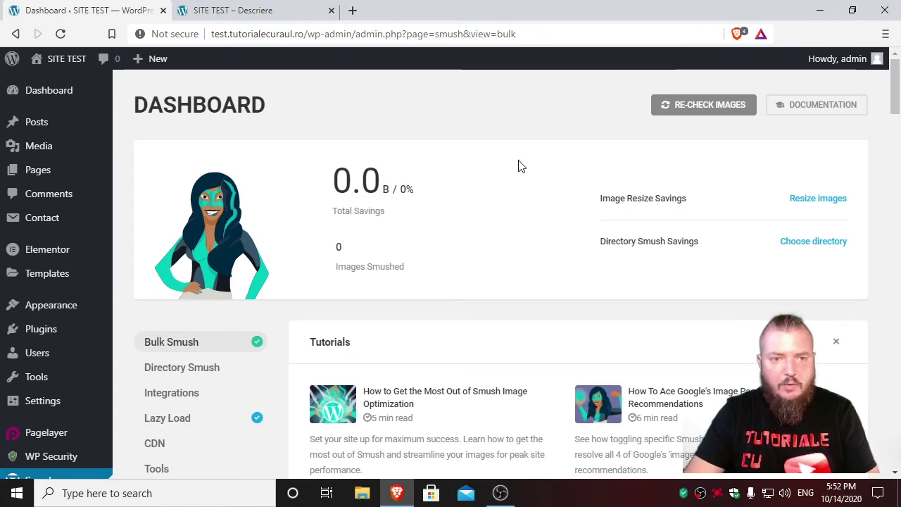
{"action": "key", "text": "alt+Left"}
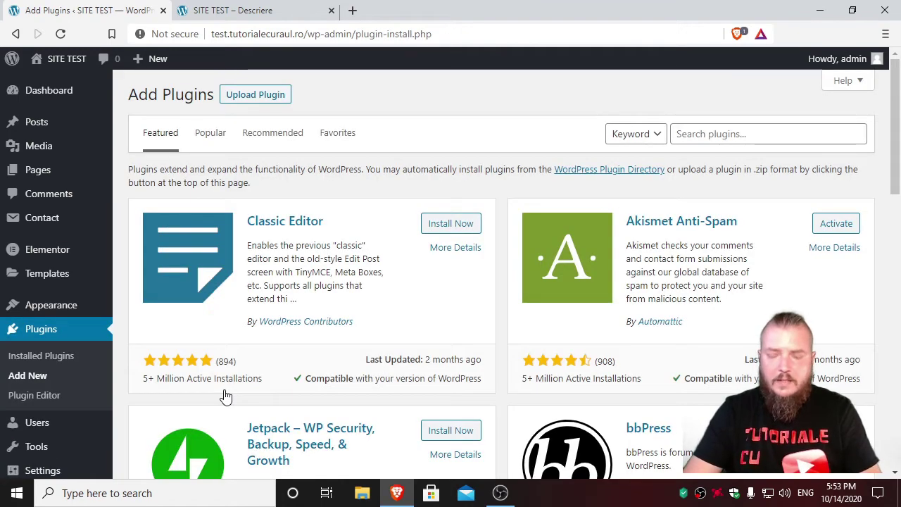
{"action": "left_click", "coordinate": [721, 134]}
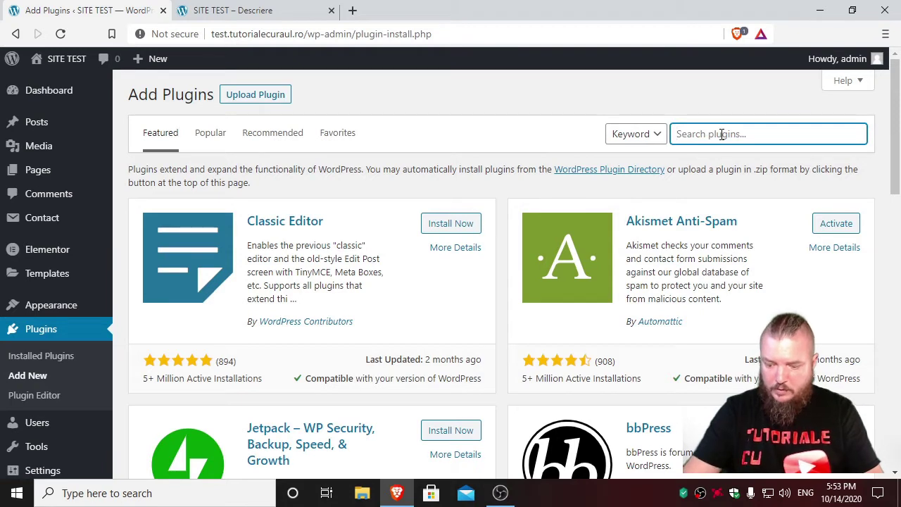
{"action": "type", "text": "wp supe"}
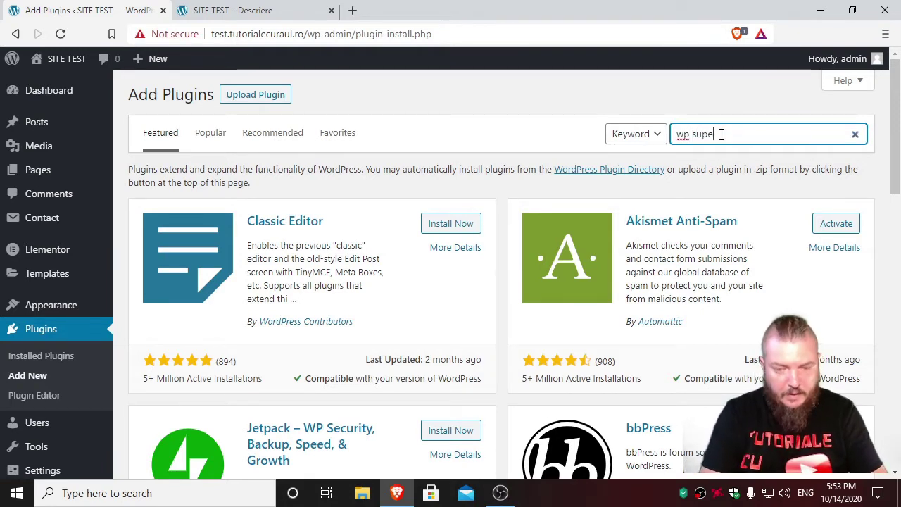
{"action": "type", "text": "r minify"}
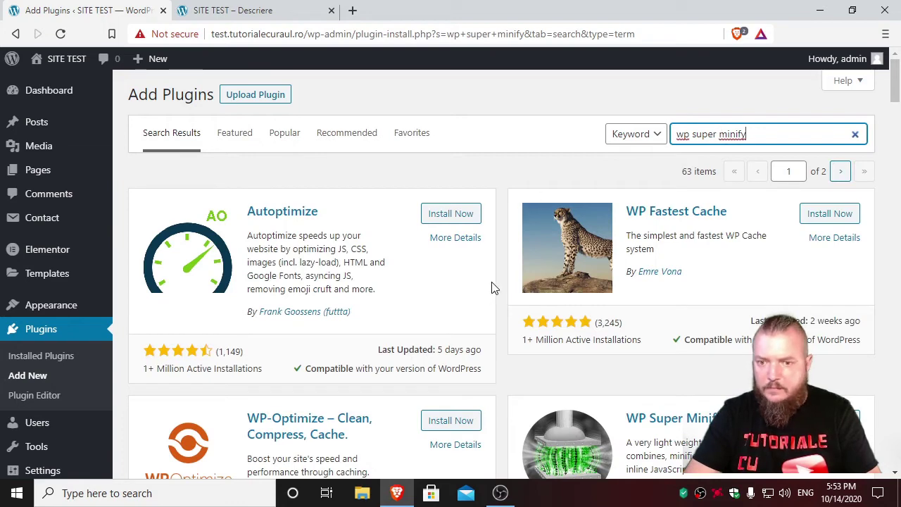
Install and activate the WP Super Minify plugin from the search results.
{"action": "scroll", "coordinate": [493, 287], "scroll_direction": "down", "scroll_amount": 2}
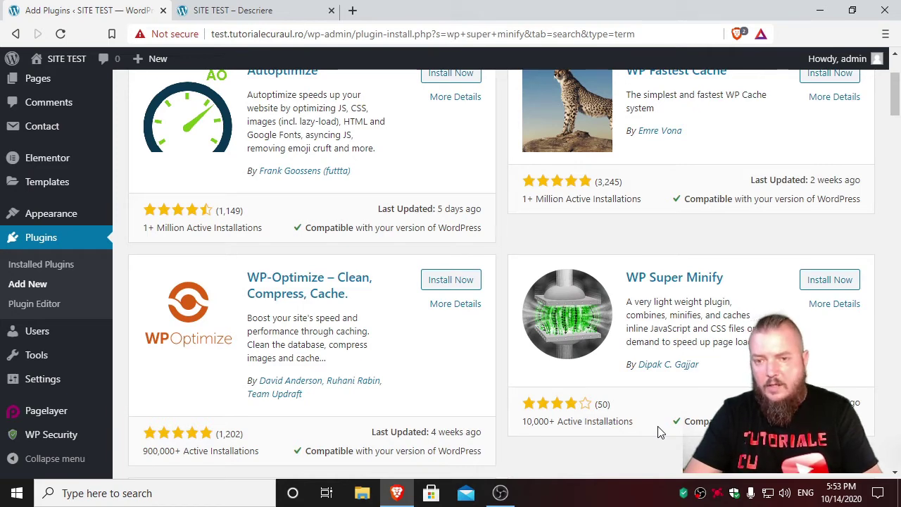
{"action": "left_click", "coordinate": [826, 281]}
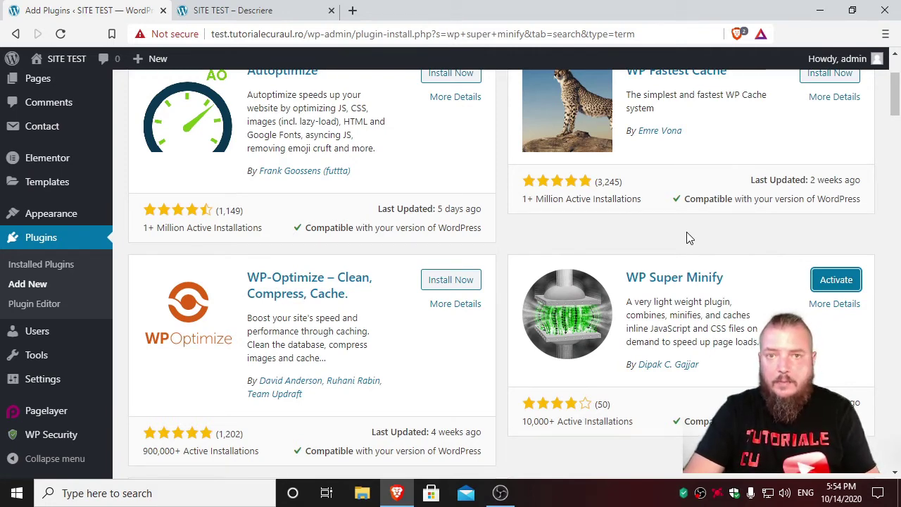
{"action": "left_click", "coordinate": [831, 280]}
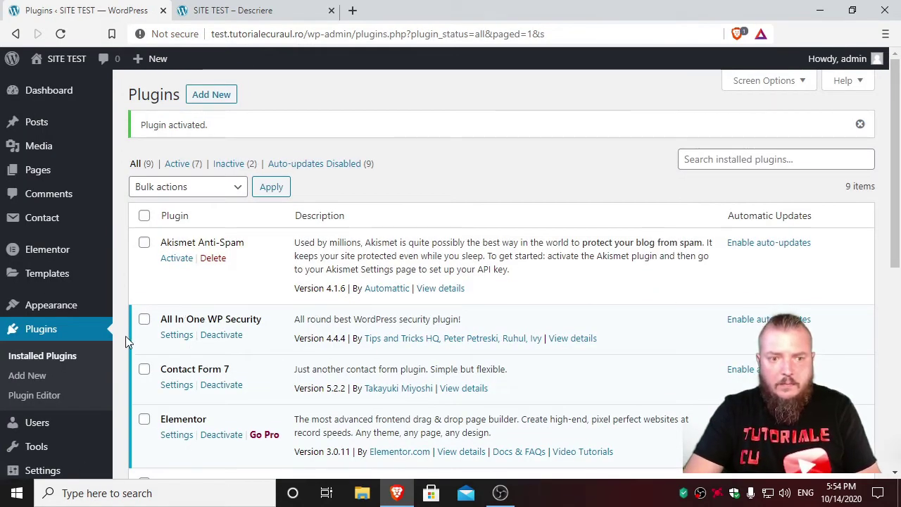
Open WP Super Minify's settings from the installed plugins list and look over its JavaScript and CSS compression options.
{"action": "scroll", "coordinate": [126, 341], "scroll_direction": "down", "scroll_amount": 1}
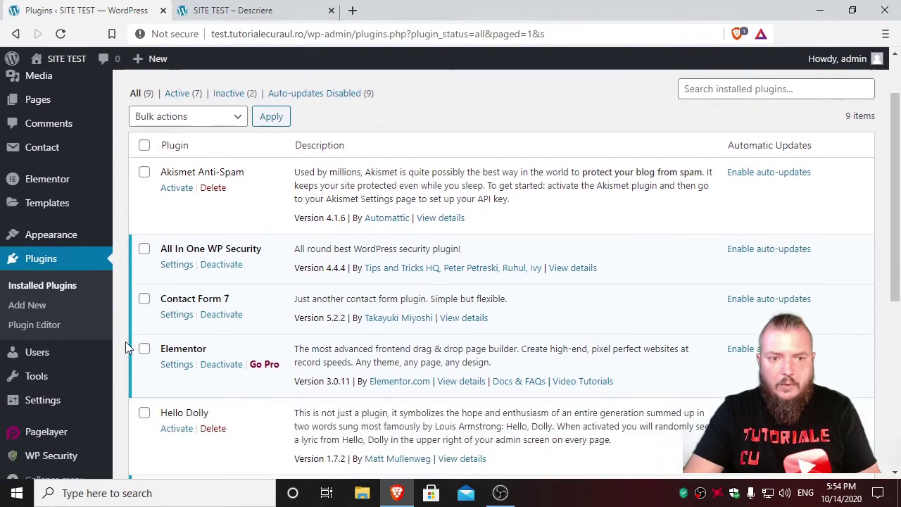
{"action": "left_click", "coordinate": [34, 288]}
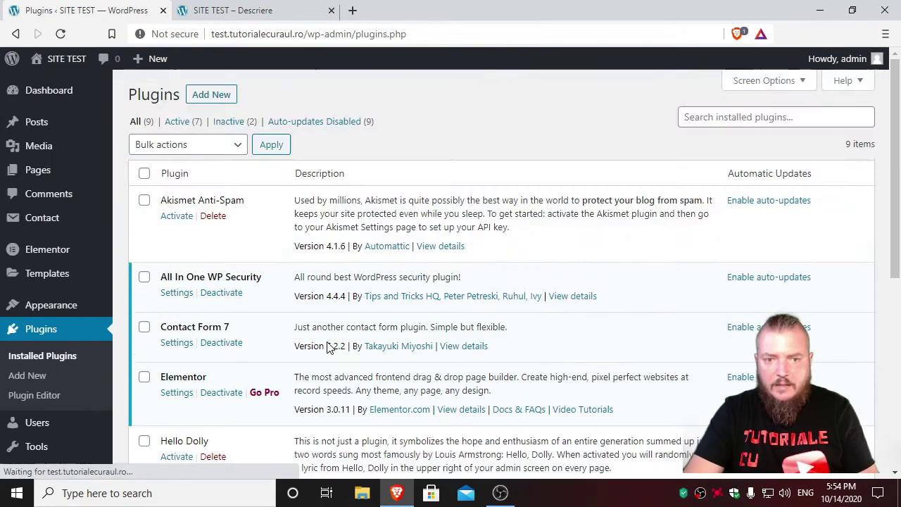
{"action": "scroll", "coordinate": [329, 348], "scroll_direction": "down", "scroll_amount": 5}
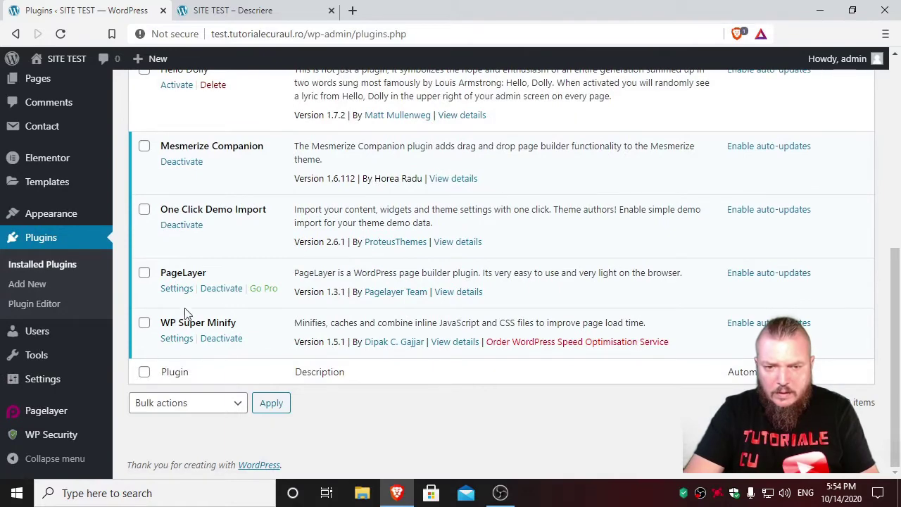
{"action": "left_click", "coordinate": [174, 340]}
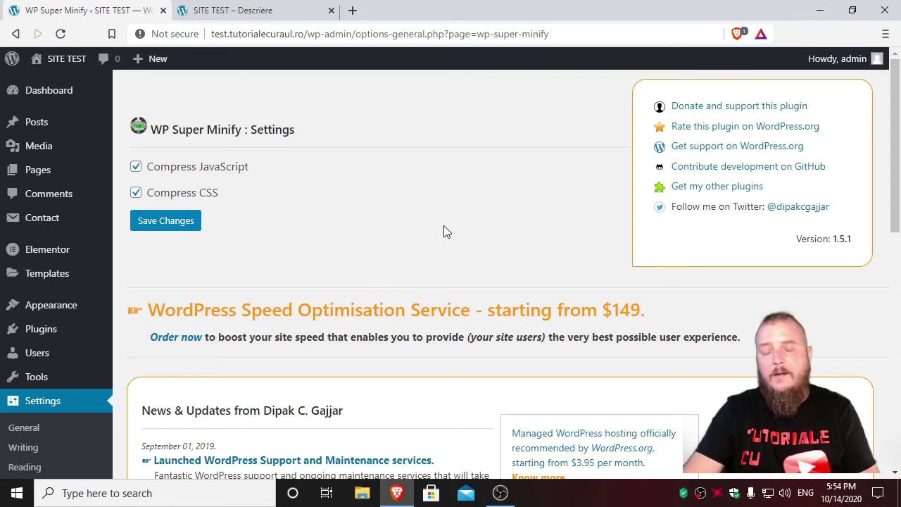
{"action": "scroll", "coordinate": [444, 231], "scroll_direction": "down", "scroll_amount": 2}
{"action": "scroll", "coordinate": [444, 231], "scroll_direction": "up", "scroll_amount": 2}
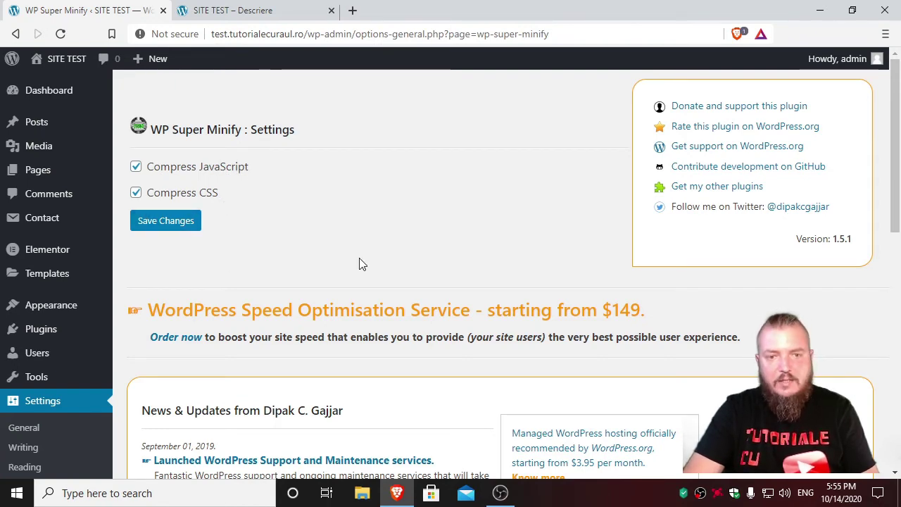
{"action": "scroll", "coordinate": [360, 263], "scroll_direction": "down", "scroll_amount": 2}
{"action": "scroll", "coordinate": [360, 263], "scroll_direction": "down", "scroll_amount": 5}
{"action": "scroll", "coordinate": [359, 263], "scroll_direction": "up", "scroll_amount": 7}
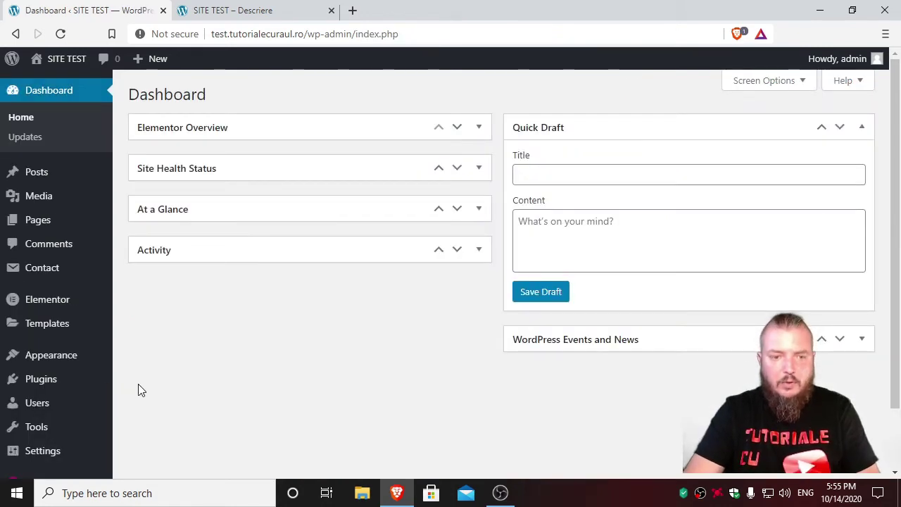
Search the plugin directory for "wp optimize" and read the description of WP-Optimize – Clean, Compress, Cache.
{"action": "mouse_move", "coordinate": [16, 390]}
{"action": "left_click", "coordinate": [141, 401]}
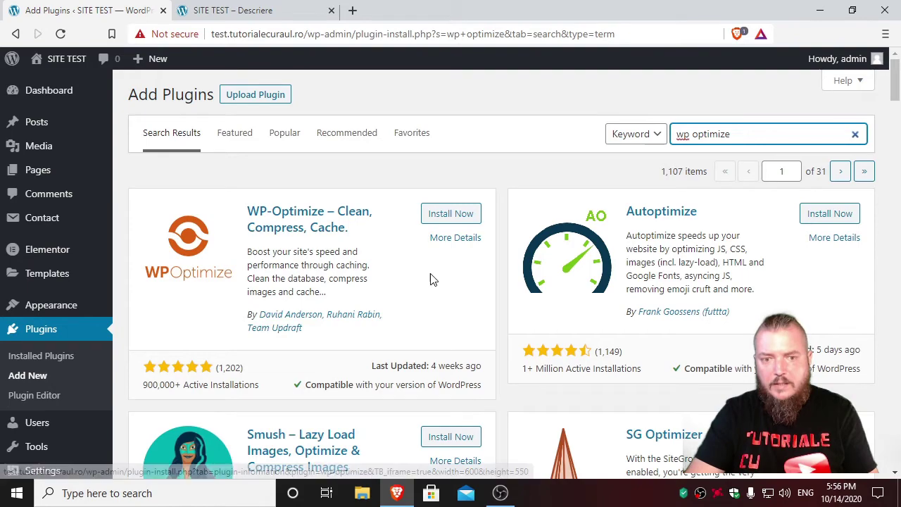
{"action": "left_click", "coordinate": [282, 224]}
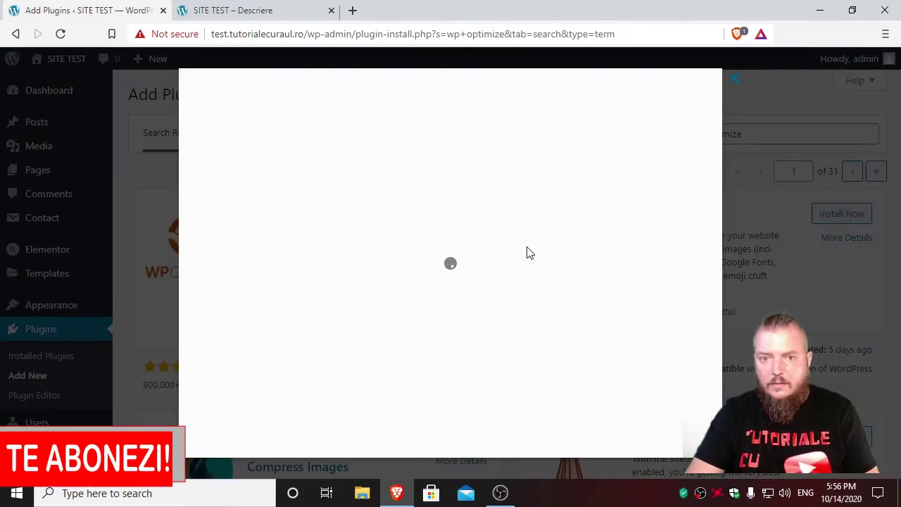
{"action": "scroll", "coordinate": [314, 358], "scroll_direction": "down", "scroll_amount": 15}
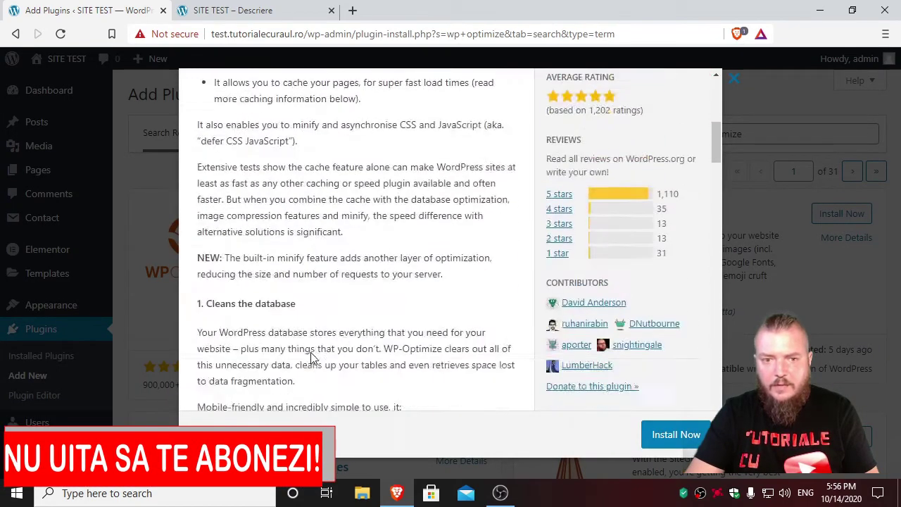
{"action": "scroll", "coordinate": [313, 358], "scroll_direction": "down", "scroll_amount": 4}
{"action": "scroll", "coordinate": [312, 352], "scroll_direction": "up", "scroll_amount": 20}
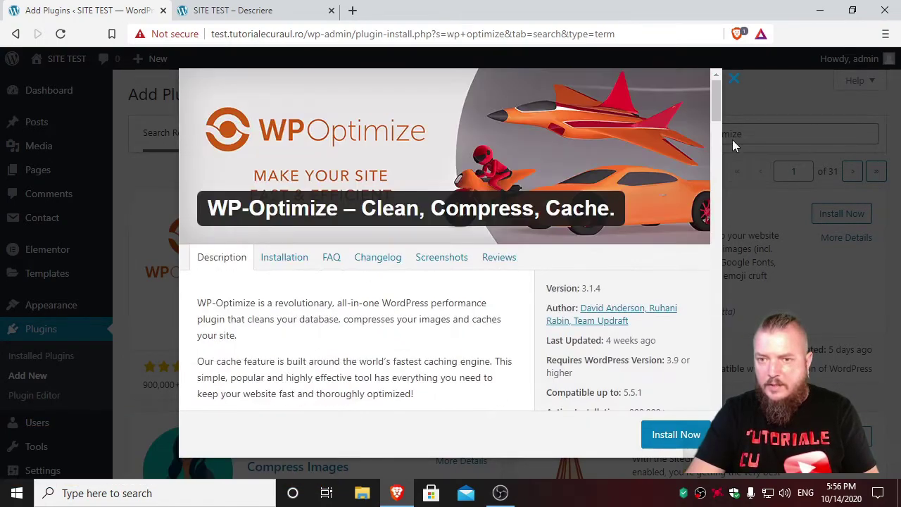
{"action": "left_click", "coordinate": [739, 83]}
Install and activate the WP-Optimize – Clean, Compress, Cache plugin.
{"action": "left_click", "coordinate": [454, 213]}
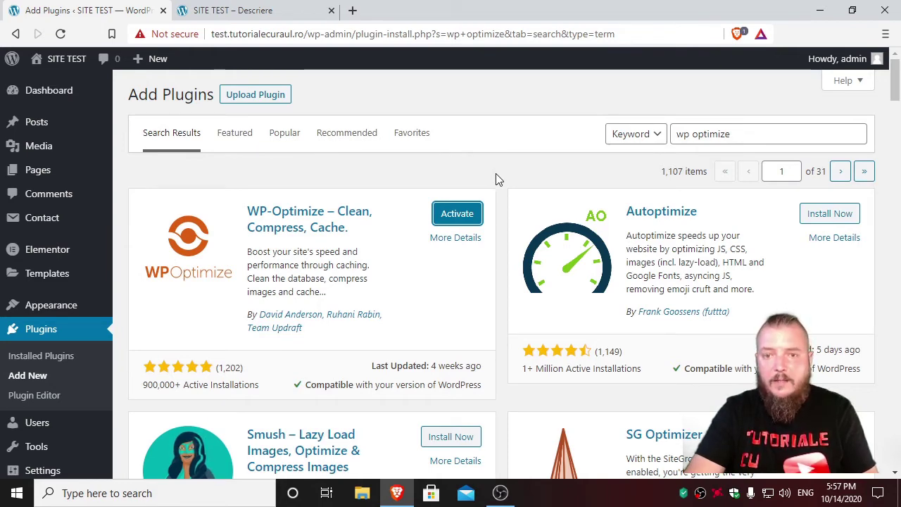
{"action": "key", "text": "Return"}
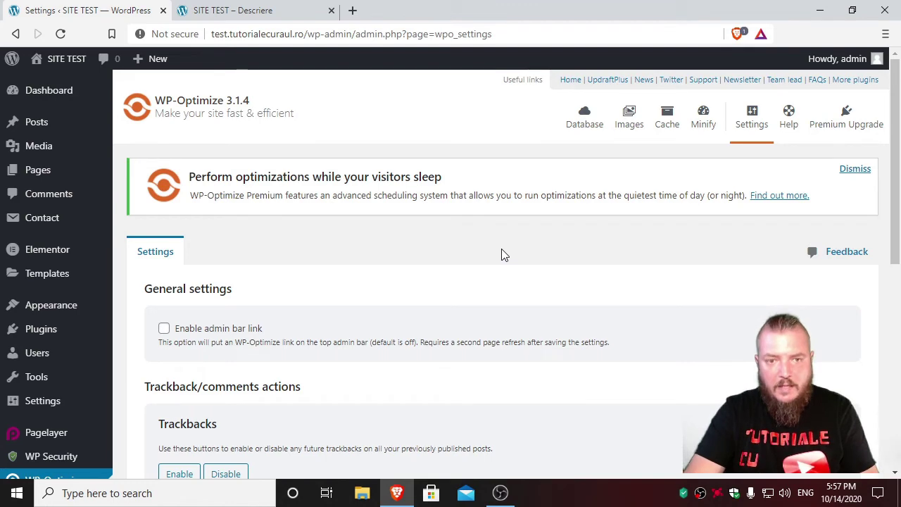
Look through WP-Optimize's general settings and its Database, Images, Cache and Minify sections, ending back on Settings.
{"action": "scroll", "coordinate": [508, 250], "scroll_direction": "down", "scroll_amount": 5}
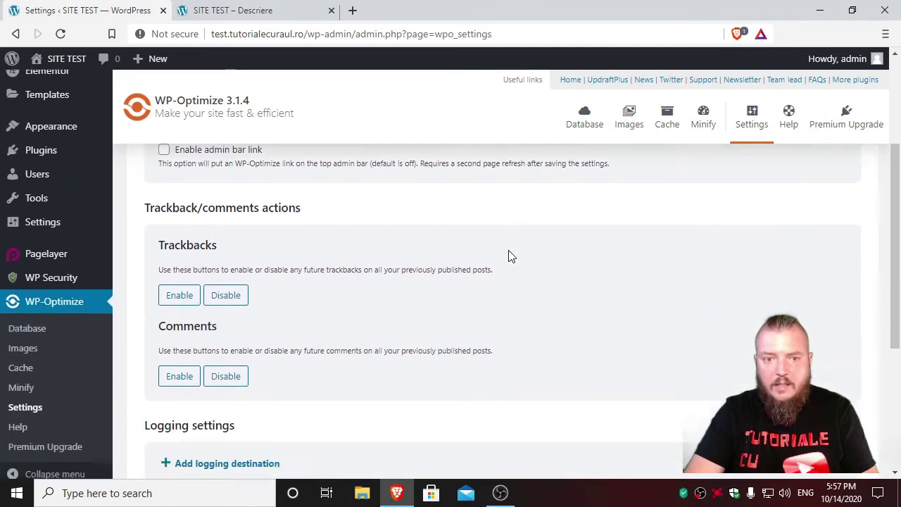
{"action": "scroll", "coordinate": [511, 257], "scroll_direction": "up", "scroll_amount": 5}
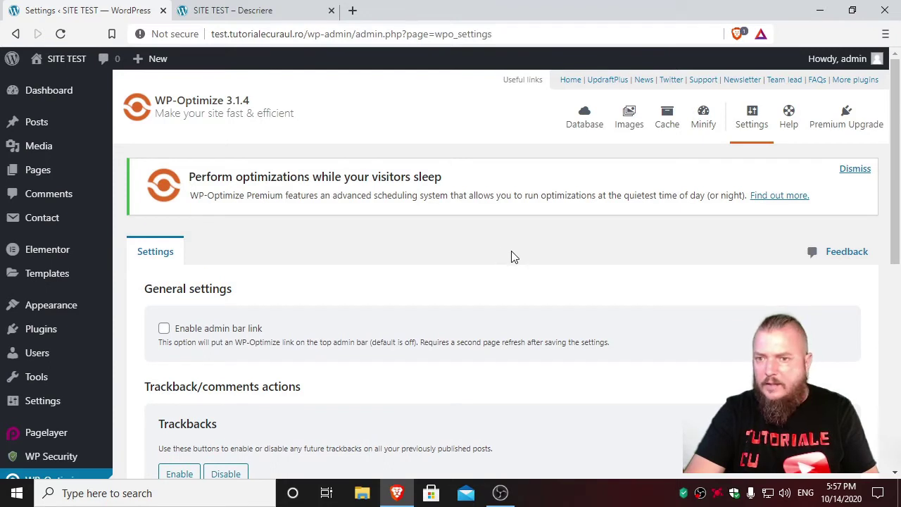
{"action": "left_click", "coordinate": [577, 131]}
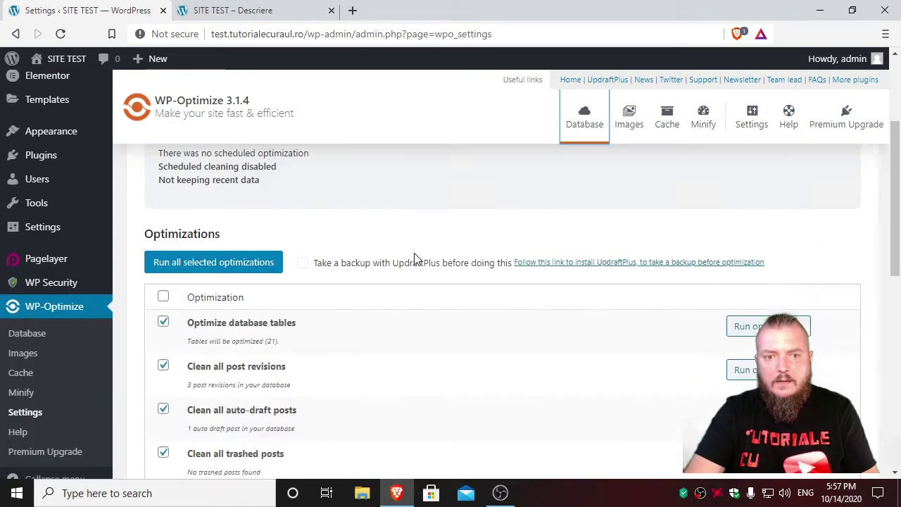
{"action": "left_click", "coordinate": [628, 118]}
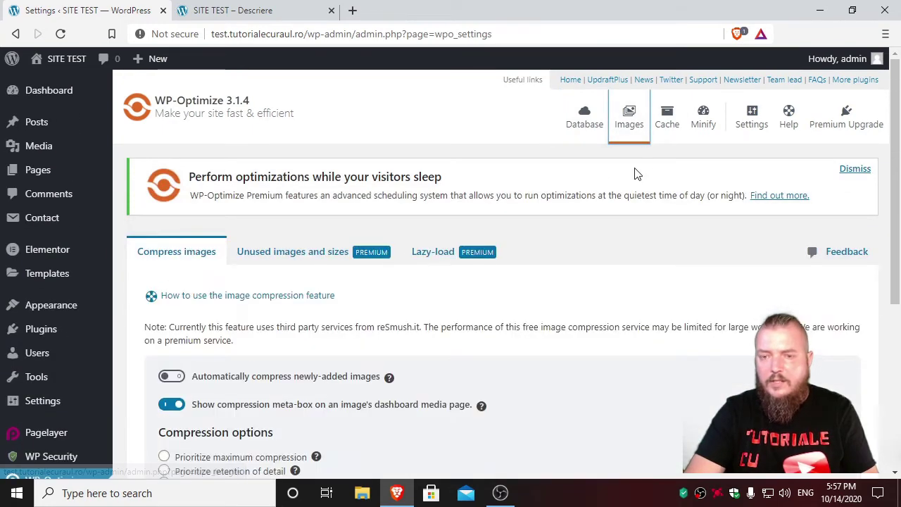
{"action": "left_click", "coordinate": [666, 120]}
{"action": "left_click", "coordinate": [703, 120]}
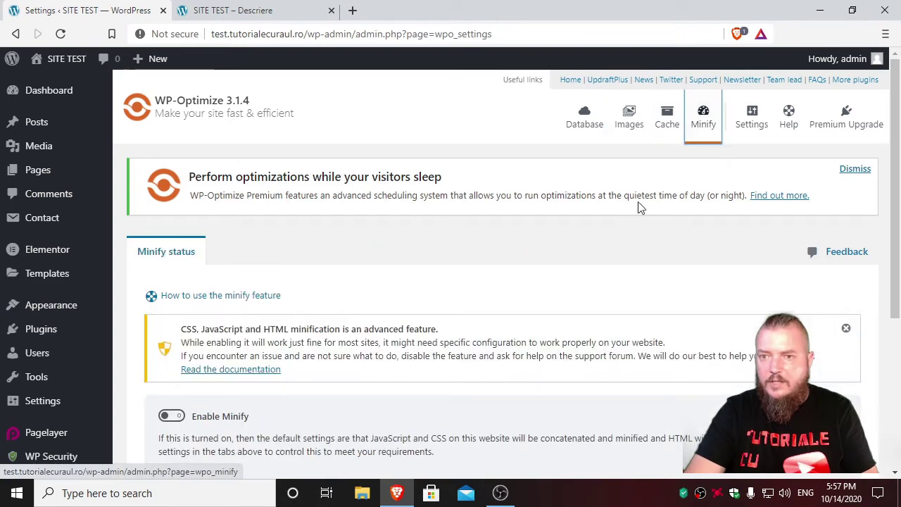
{"action": "left_click", "coordinate": [758, 131]}
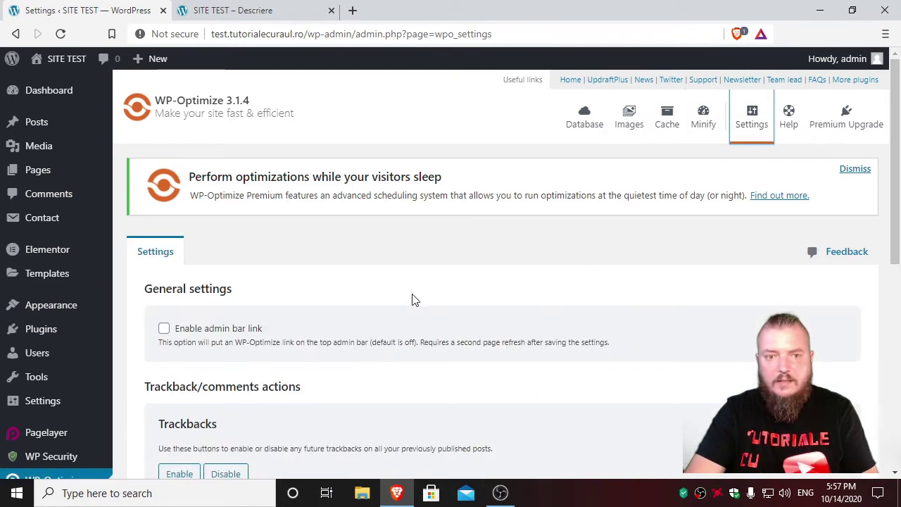
Toggle the admin bar link option on and back off, and look through the trackback, comment, logging and wipe settings.
{"action": "scroll", "coordinate": [418, 298], "scroll_direction": "down", "scroll_amount": 3}
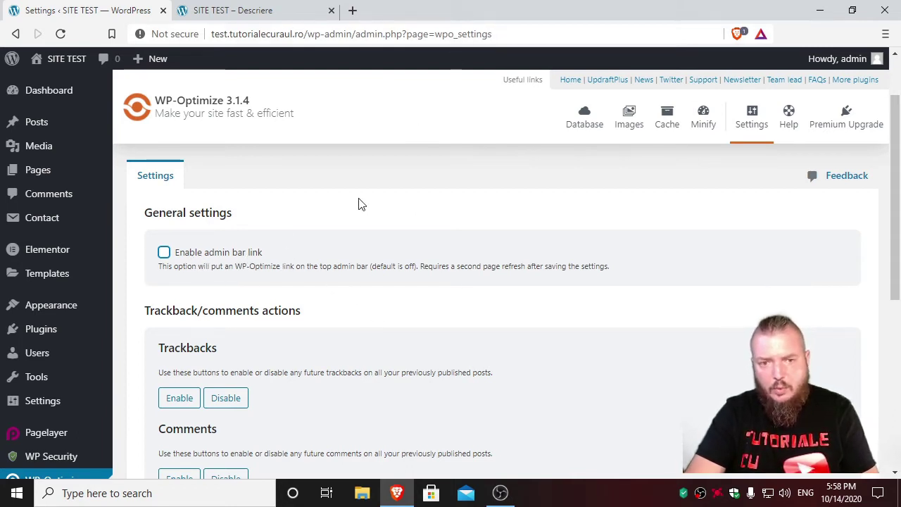
{"action": "left_click", "coordinate": [163, 255]}
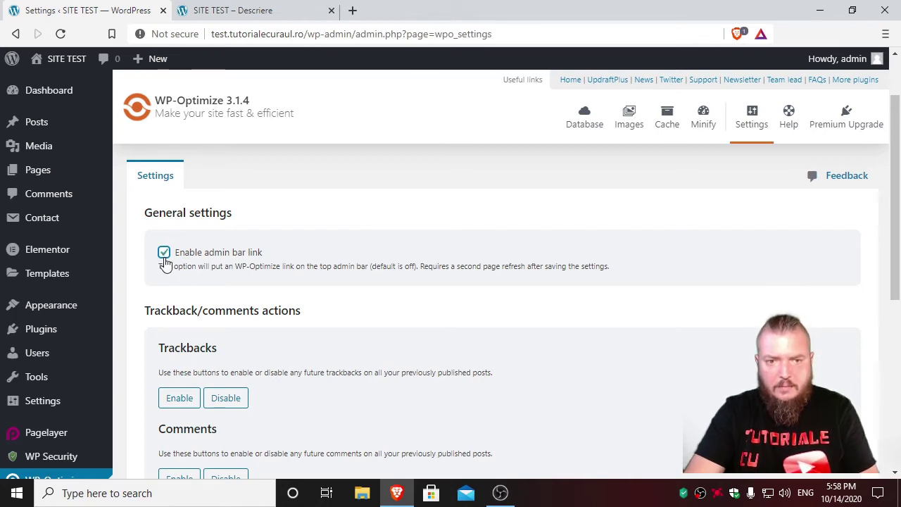
{"action": "left_click", "coordinate": [164, 255]}
{"action": "scroll", "coordinate": [385, 368], "scroll_direction": "down", "scroll_amount": 3}
{"action": "scroll", "coordinate": [385, 368], "scroll_direction": "up", "scroll_amount": 2}
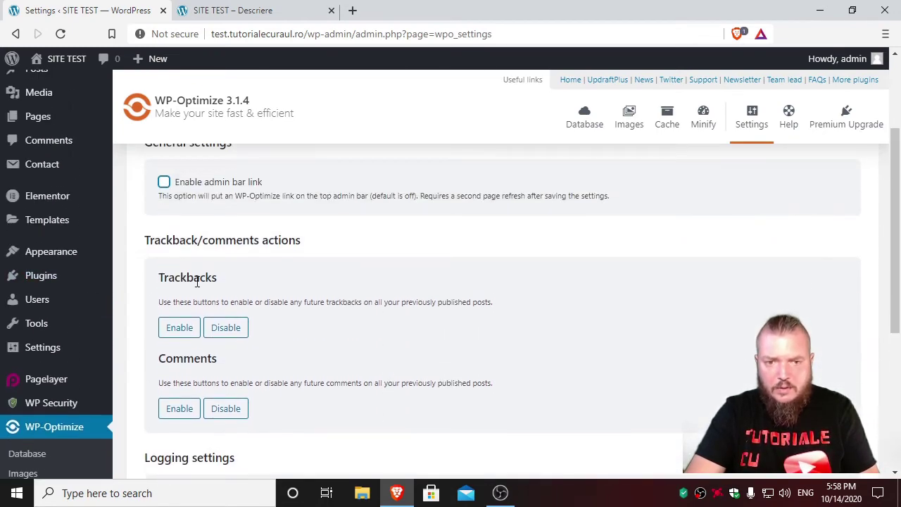
{"action": "scroll", "coordinate": [258, 334], "scroll_direction": "down", "scroll_amount": 3}
{"action": "scroll", "coordinate": [373, 418], "scroll_direction": "down", "scroll_amount": 1}
{"action": "scroll", "coordinate": [372, 422], "scroll_direction": "up", "scroll_amount": 5}
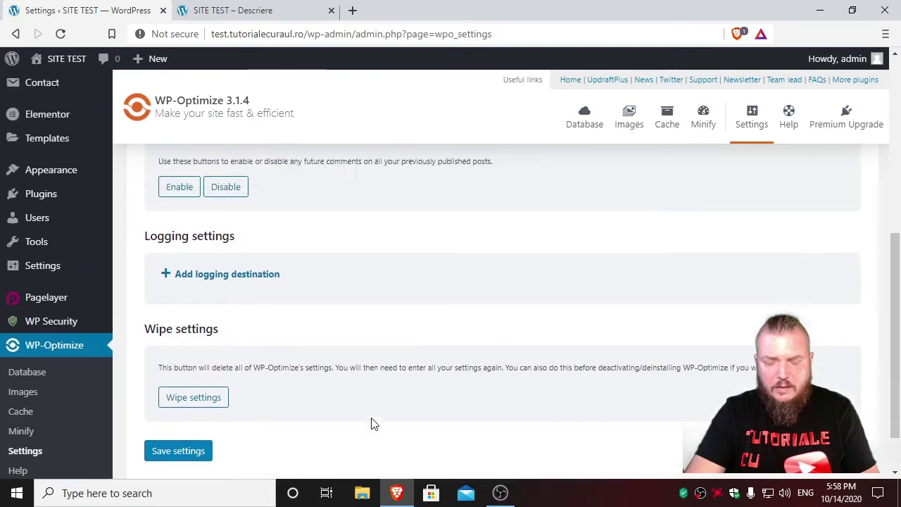
{"action": "scroll", "coordinate": [420, 389], "scroll_direction": "down", "scroll_amount": 5}
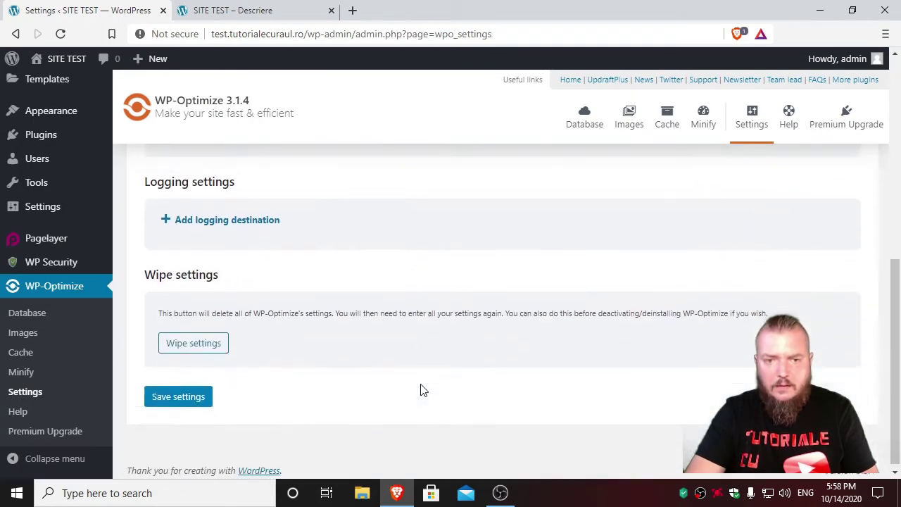
{"action": "scroll", "coordinate": [420, 389], "scroll_direction": "up", "scroll_amount": 6}
Review WP-Optimize's database optimizations, from optimizing tables and cleaning post revisions to cleaning orphaned relationship data.
{"action": "left_click", "coordinate": [585, 134]}
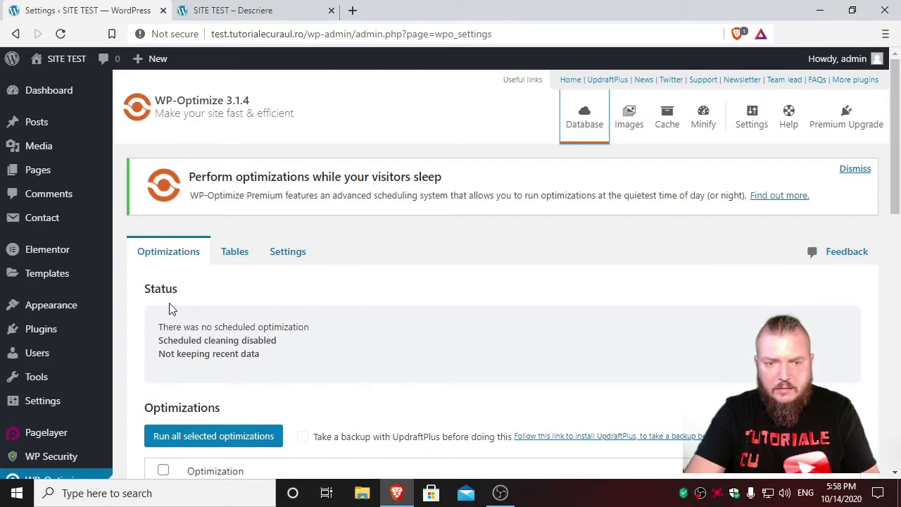
{"action": "scroll", "coordinate": [173, 309], "scroll_direction": "down", "scroll_amount": 2}
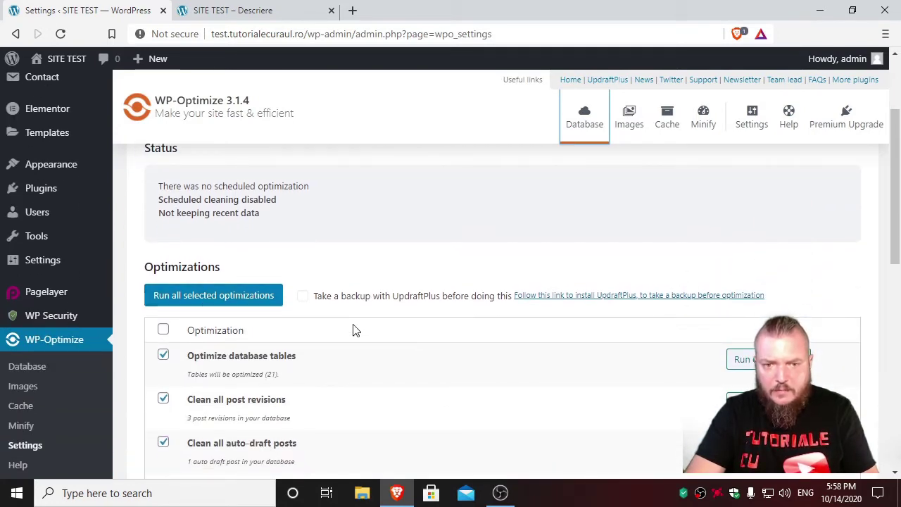
{"action": "scroll", "coordinate": [354, 328], "scroll_direction": "down", "scroll_amount": 2}
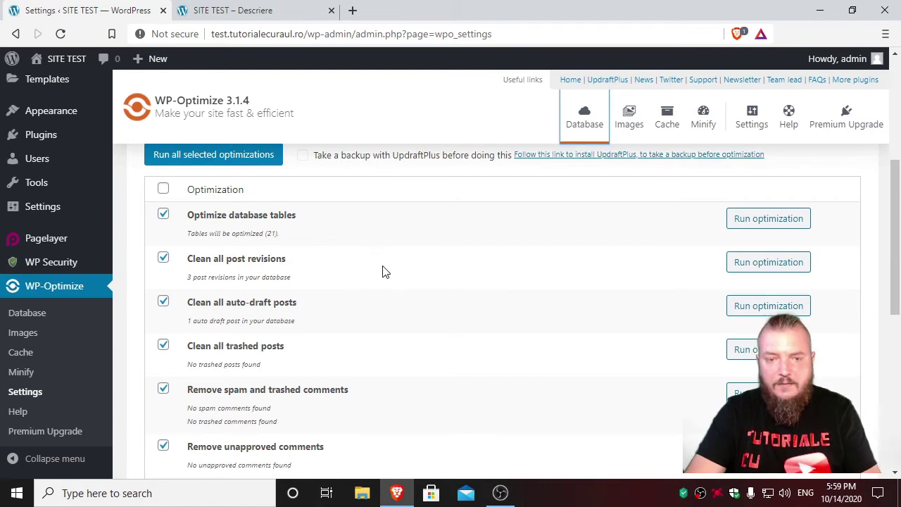
{"action": "scroll", "coordinate": [384, 318], "scroll_direction": "down", "scroll_amount": 1}
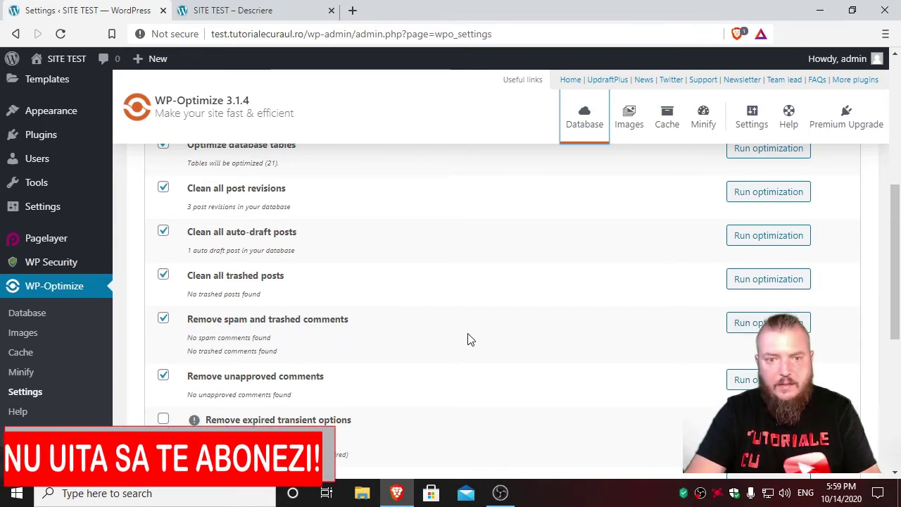
{"action": "scroll", "coordinate": [493, 345], "scroll_direction": "down", "scroll_amount": 1}
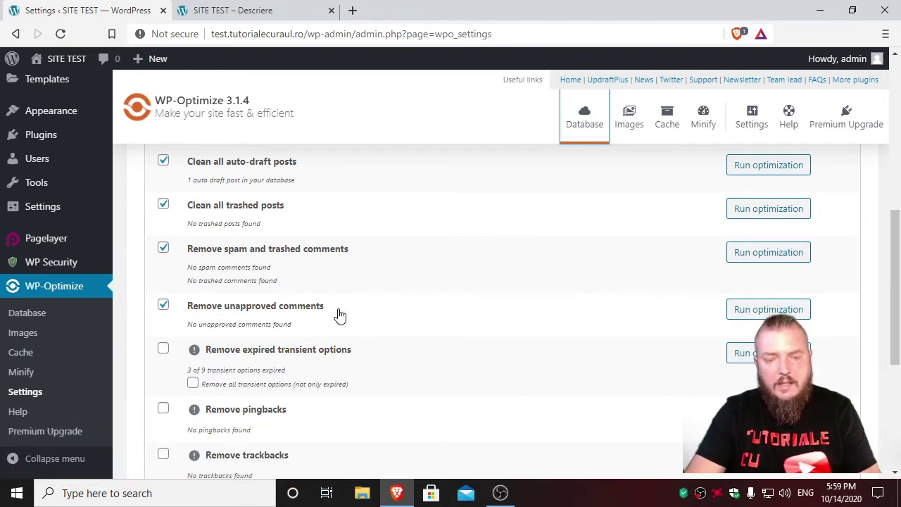
{"action": "scroll", "coordinate": [415, 343], "scroll_direction": "down", "scroll_amount": 3}
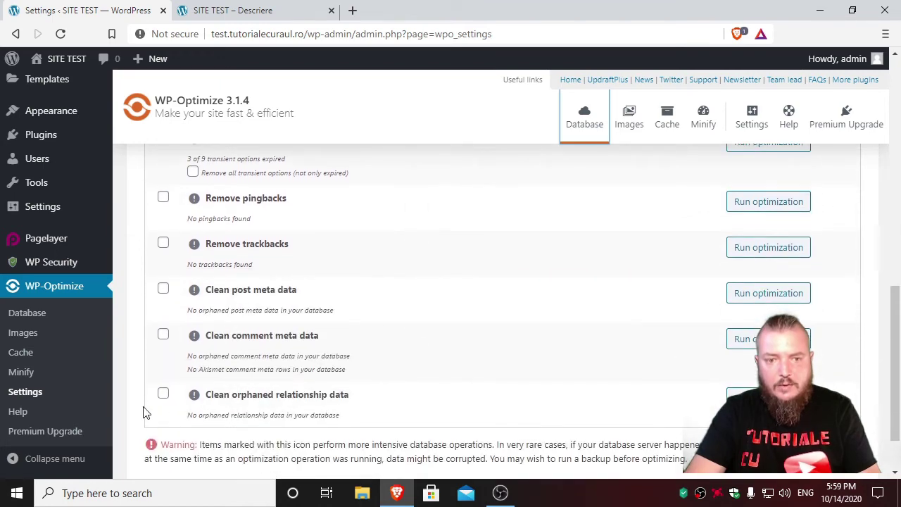
{"action": "scroll", "coordinate": [482, 390], "scroll_direction": "up", "scroll_amount": 2}
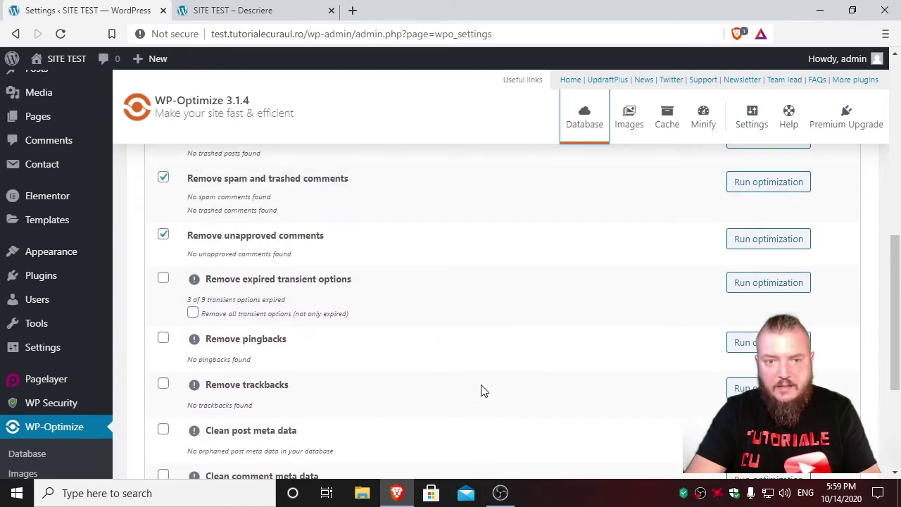
{"action": "scroll", "coordinate": [482, 391], "scroll_direction": "down", "scroll_amount": 2}
{"action": "scroll", "coordinate": [482, 390], "scroll_direction": "up", "scroll_amount": 3}
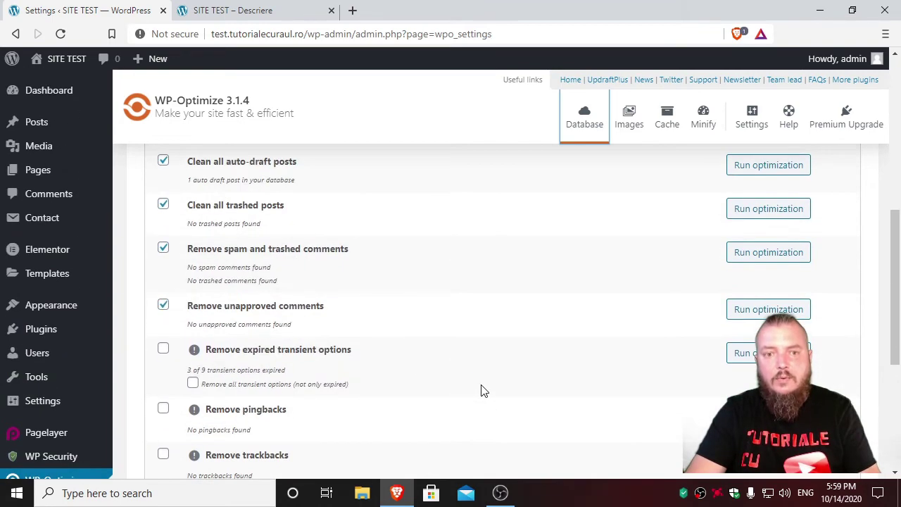
{"action": "scroll", "coordinate": [482, 391], "scroll_direction": "up", "scroll_amount": 3}
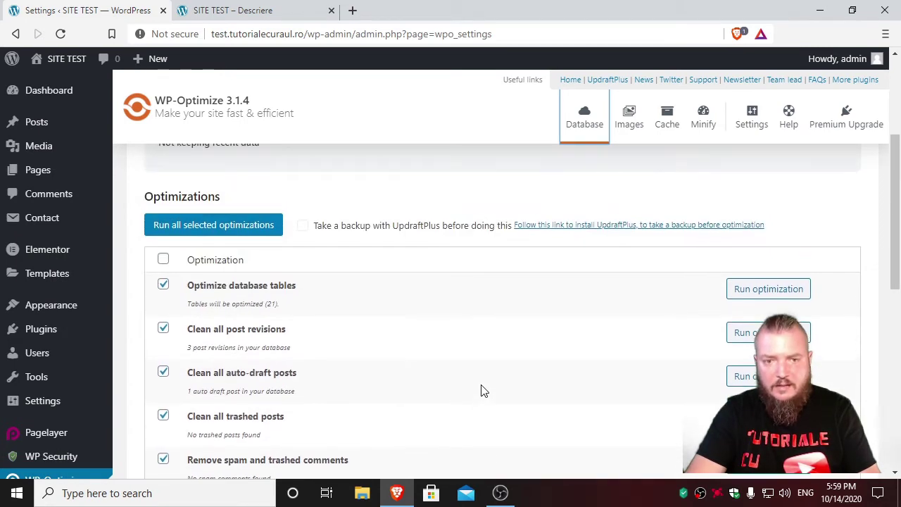
{"action": "scroll", "coordinate": [482, 391], "scroll_direction": "down", "scroll_amount": 2}
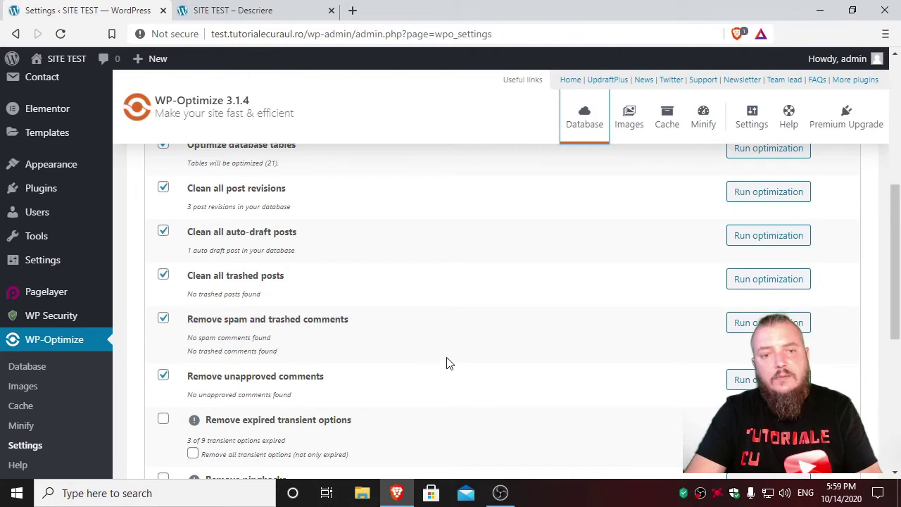
{"action": "scroll", "coordinate": [449, 363], "scroll_direction": "up", "scroll_amount": 2}
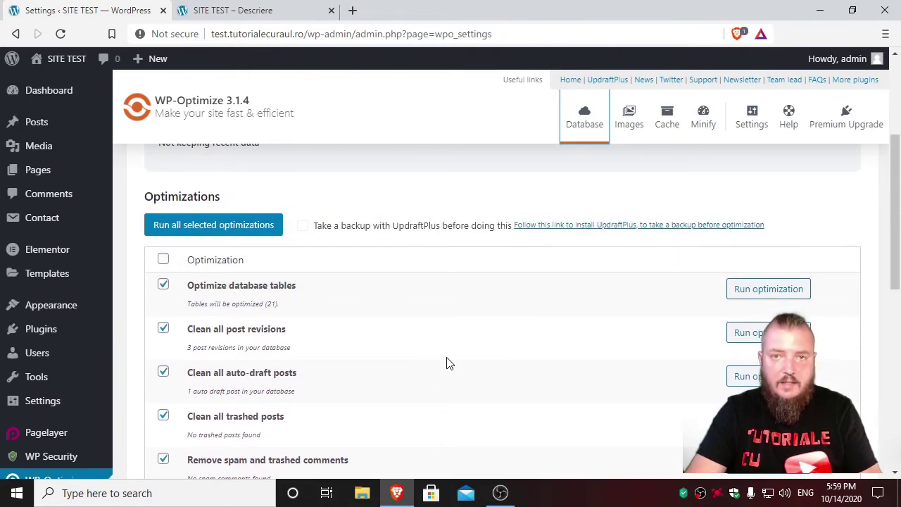
{"action": "scroll", "coordinate": [449, 363], "scroll_direction": "down", "scroll_amount": 2}
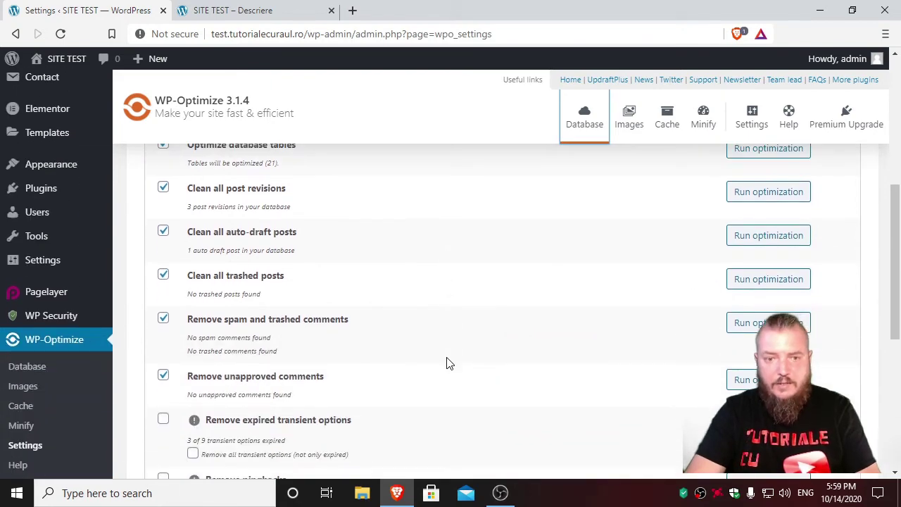
{"action": "scroll", "coordinate": [448, 363], "scroll_direction": "up", "scroll_amount": 3}
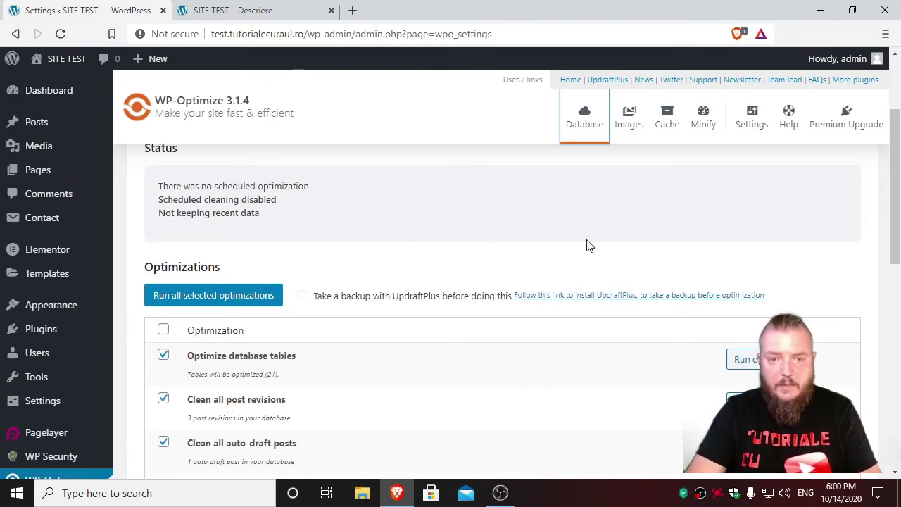
{"action": "scroll", "coordinate": [419, 354], "scroll_direction": "down", "scroll_amount": 7}
{"action": "scroll", "coordinate": [418, 355], "scroll_direction": "up", "scroll_amount": 6}
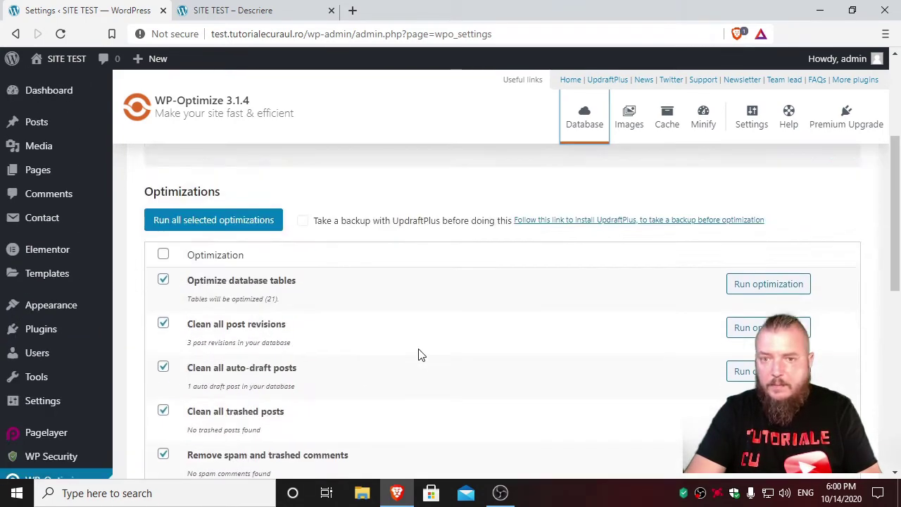
{"action": "scroll", "coordinate": [418, 354], "scroll_direction": "up", "scroll_amount": 3}
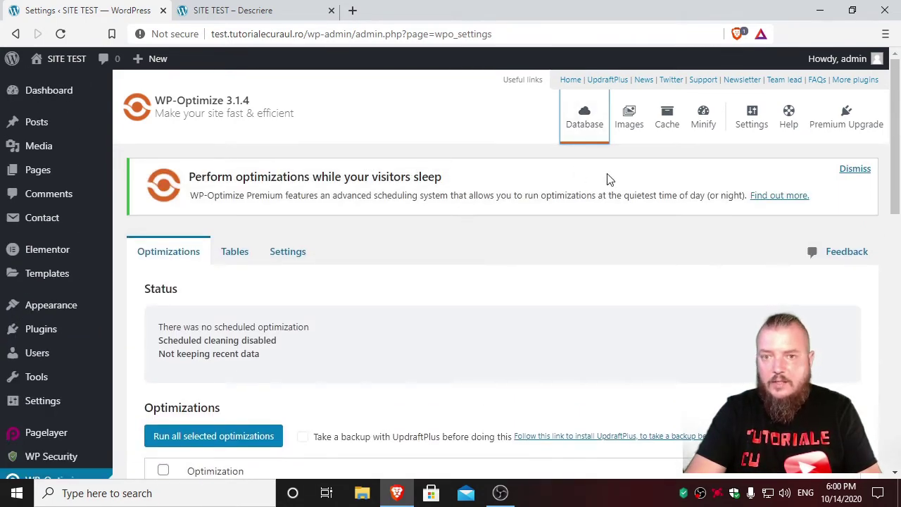
Review WP-Optimize's image compression settings, including automatic compression and the compression options.
{"action": "left_click", "coordinate": [629, 125]}
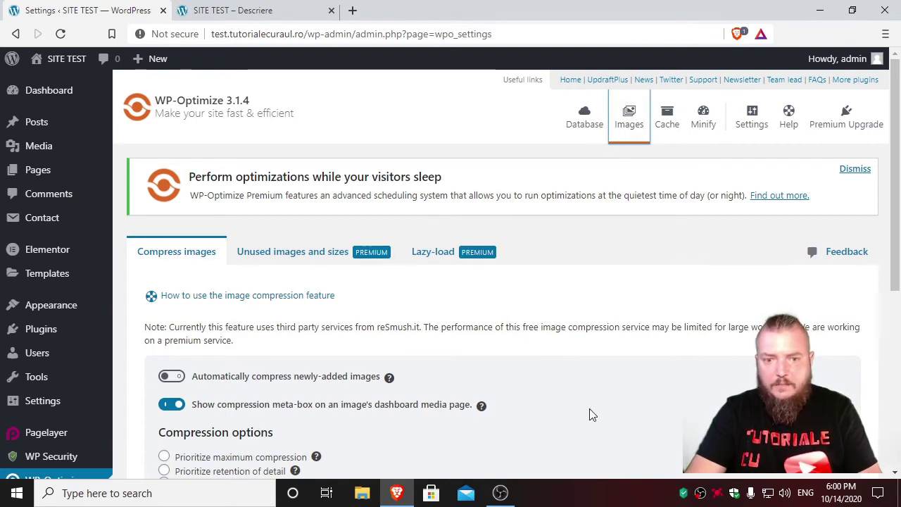
{"action": "scroll", "coordinate": [589, 408], "scroll_direction": "down", "scroll_amount": 2}
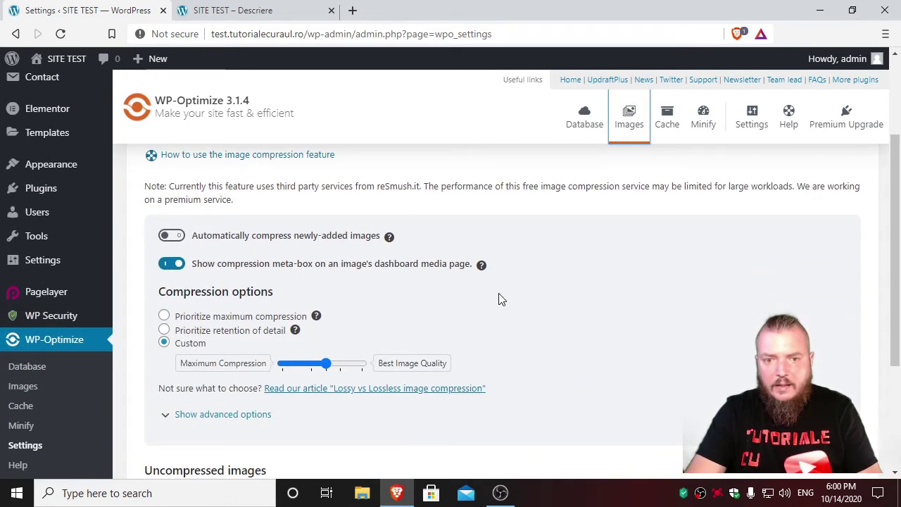
{"action": "scroll", "coordinate": [542, 344], "scroll_direction": "down", "scroll_amount": 2}
{"action": "scroll", "coordinate": [236, 349], "scroll_direction": "up", "scroll_amount": 2}
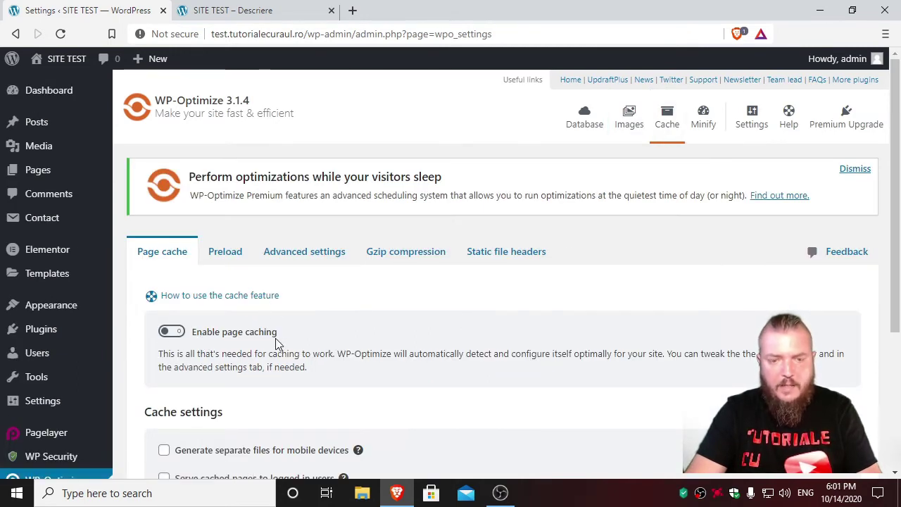
Review WP-Optimize's page caching option and its cache settings for mobile devices, logged-in users and cache lifespan.
{"action": "scroll", "coordinate": [378, 372], "scroll_direction": "down", "scroll_amount": 1}
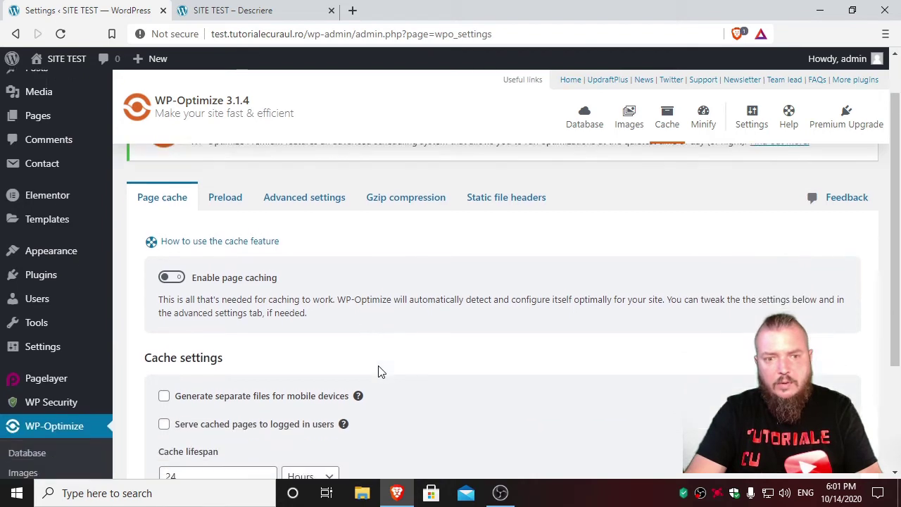
{"action": "scroll", "coordinate": [378, 371], "scroll_direction": "down", "scroll_amount": 1}
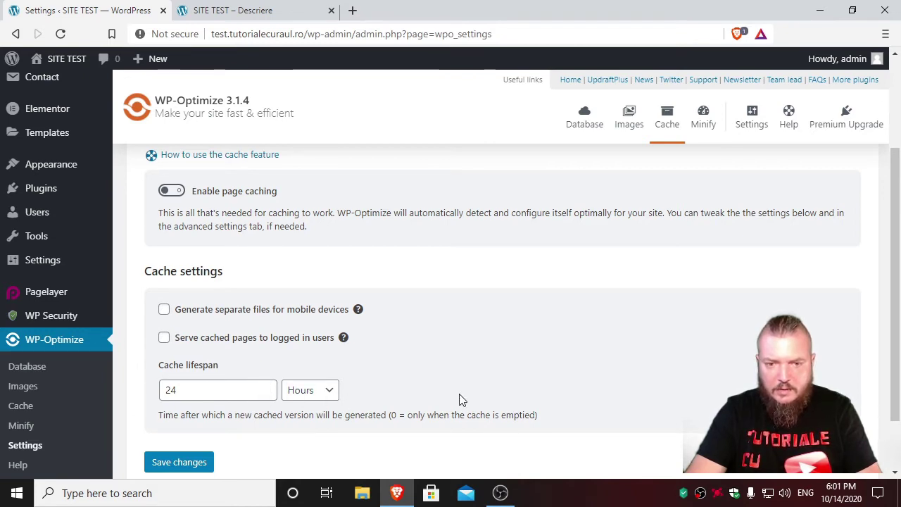
{"action": "scroll", "coordinate": [459, 398], "scroll_direction": "down", "scroll_amount": 1}
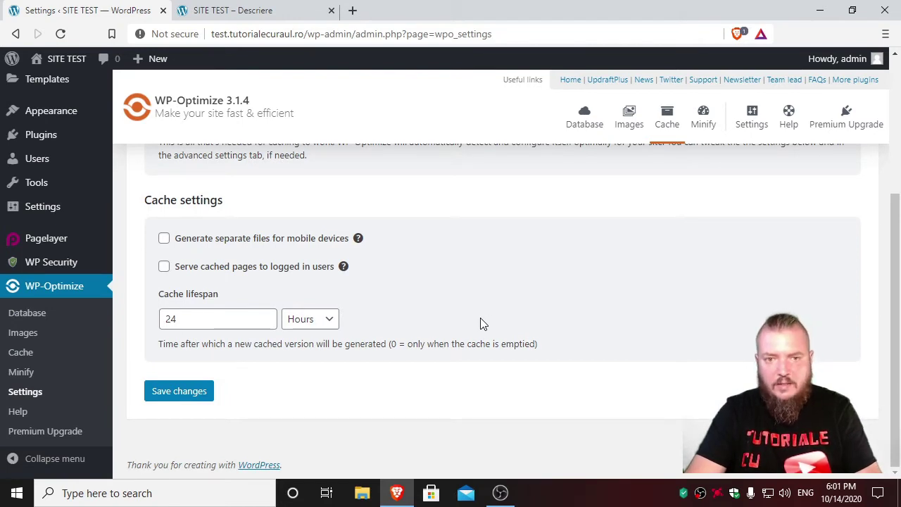
{"action": "scroll", "coordinate": [483, 323], "scroll_direction": "up", "scroll_amount": 1}
{"action": "scroll", "coordinate": [483, 324], "scroll_direction": "up", "scroll_amount": 2}
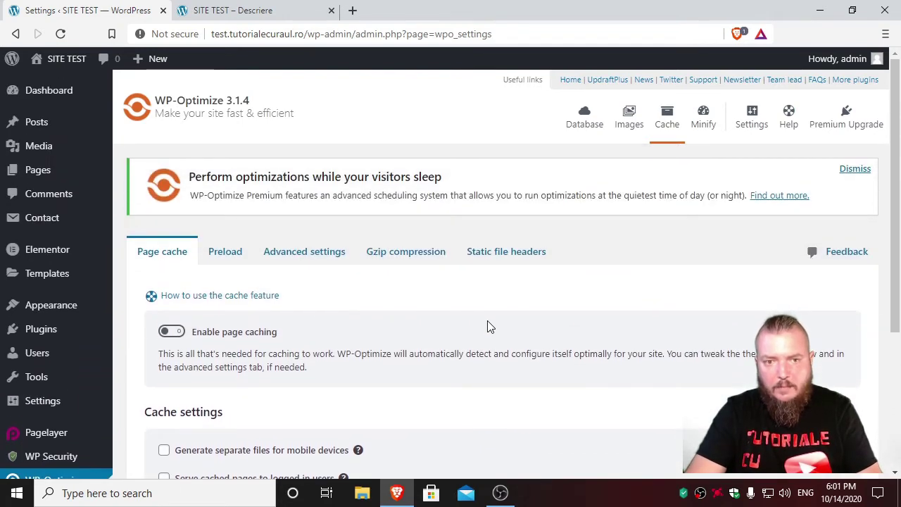
Look over the cache preload options and the advanced cache settings for excluding URLs and cookies.
{"action": "left_click", "coordinate": [220, 259]}
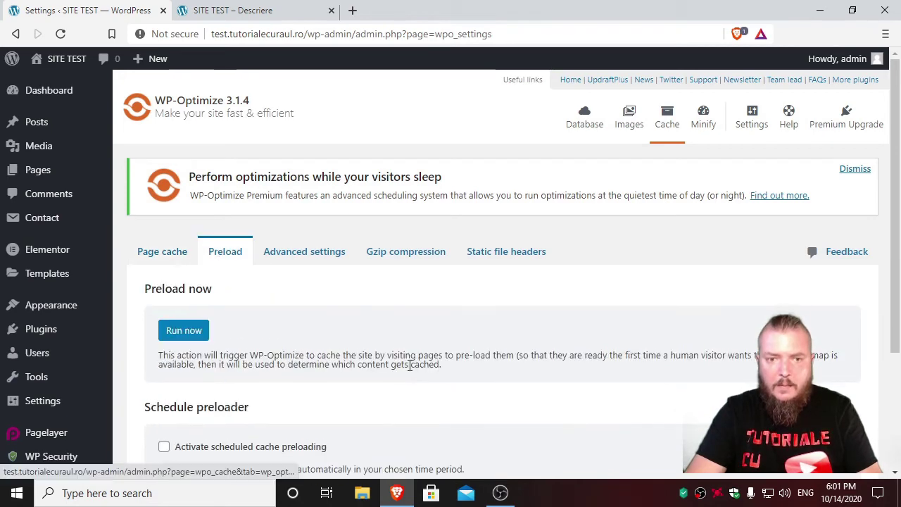
{"action": "scroll", "coordinate": [470, 378], "scroll_direction": "down", "scroll_amount": 2}
{"action": "scroll", "coordinate": [433, 291], "scroll_direction": "up", "scroll_amount": 2}
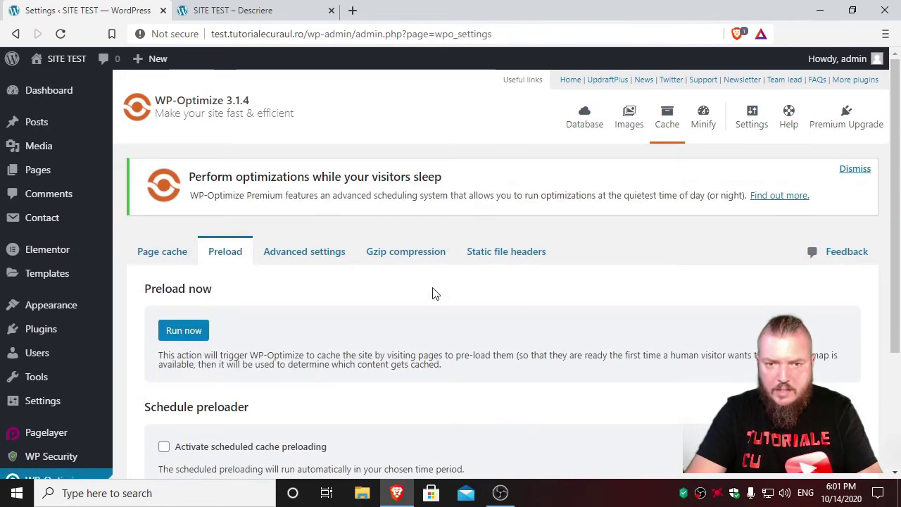
{"action": "left_click", "coordinate": [299, 264]}
{"action": "scroll", "coordinate": [541, 344], "scroll_direction": "down", "scroll_amount": 3}
{"action": "scroll", "coordinate": [542, 340], "scroll_direction": "up", "scroll_amount": 3}
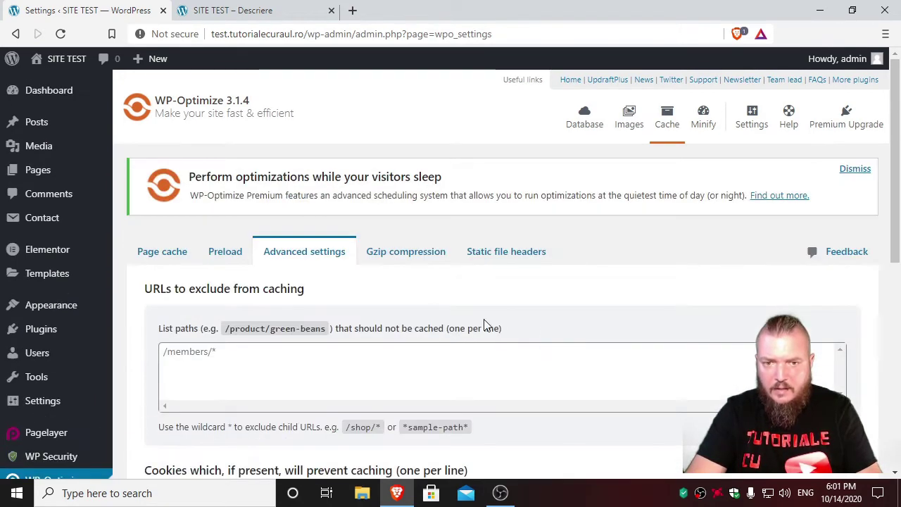
Check the Gzip compression and static file headers settings of the cache, and return to the page cache settings.
{"action": "left_click", "coordinate": [412, 262]}
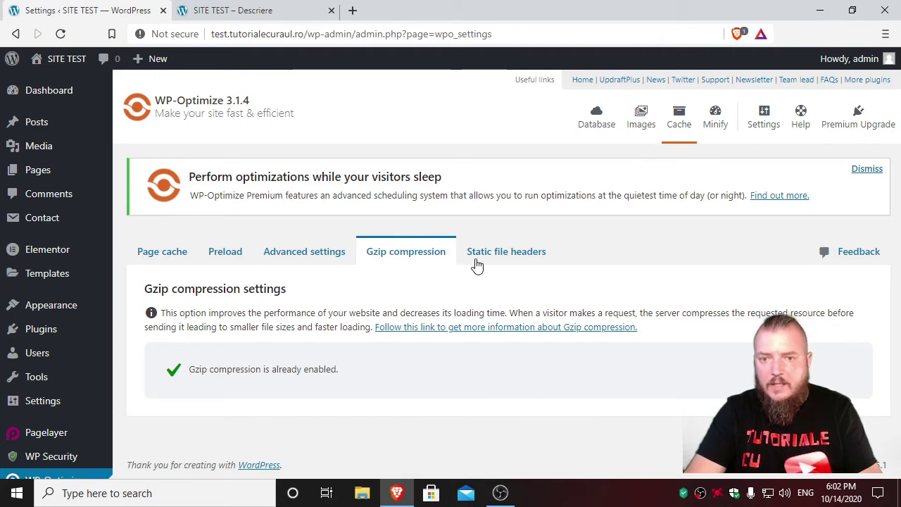
{"action": "left_click", "coordinate": [504, 257]}
{"action": "scroll", "coordinate": [543, 362], "scroll_direction": "down", "scroll_amount": 3}
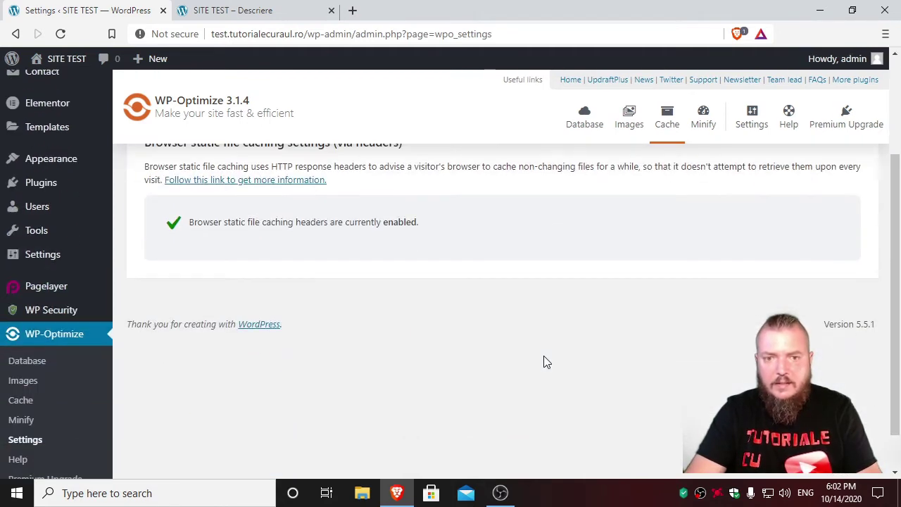
{"action": "scroll", "coordinate": [542, 362], "scroll_direction": "up", "scroll_amount": 3}
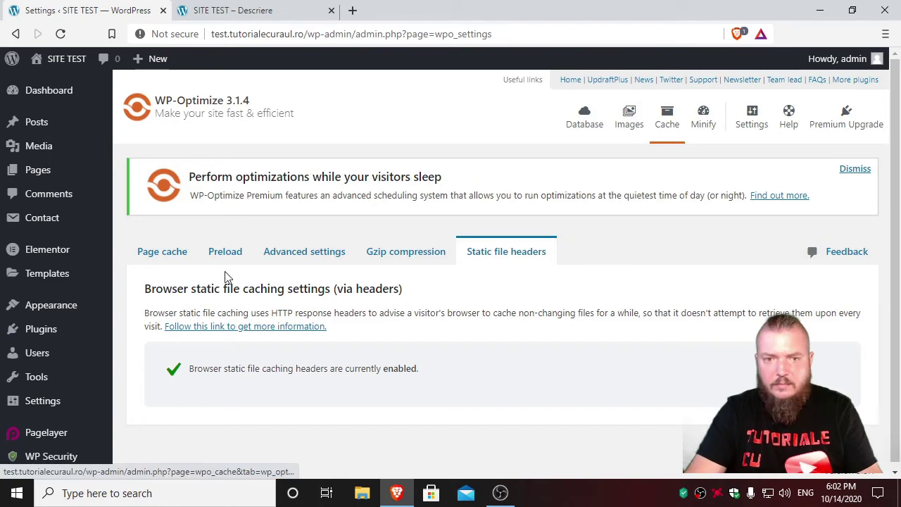
{"action": "left_click", "coordinate": [153, 256]}
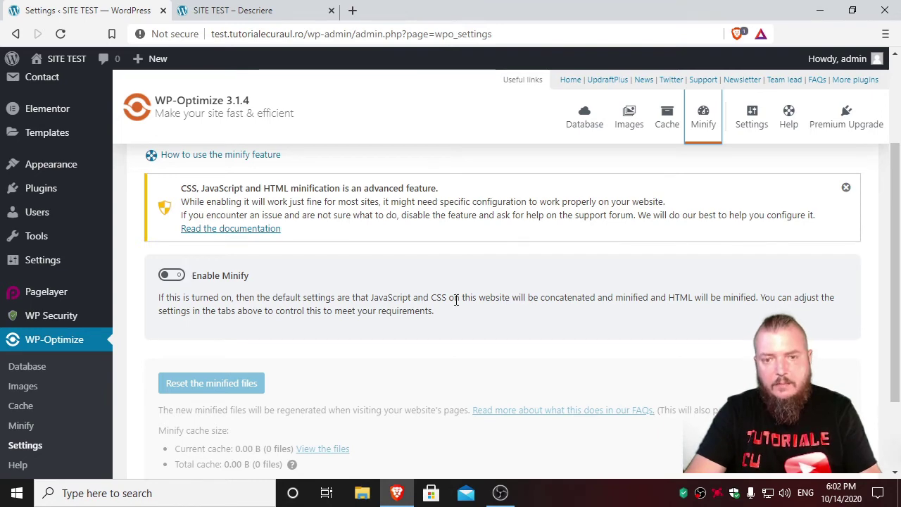
Examine WP-Optimize's minify status page, including the Enable Minify option and the minified files reset.
{"action": "scroll", "coordinate": [511, 365], "scroll_direction": "down", "scroll_amount": 2}
{"action": "scroll", "coordinate": [511, 366], "scroll_direction": "up", "scroll_amount": 4}
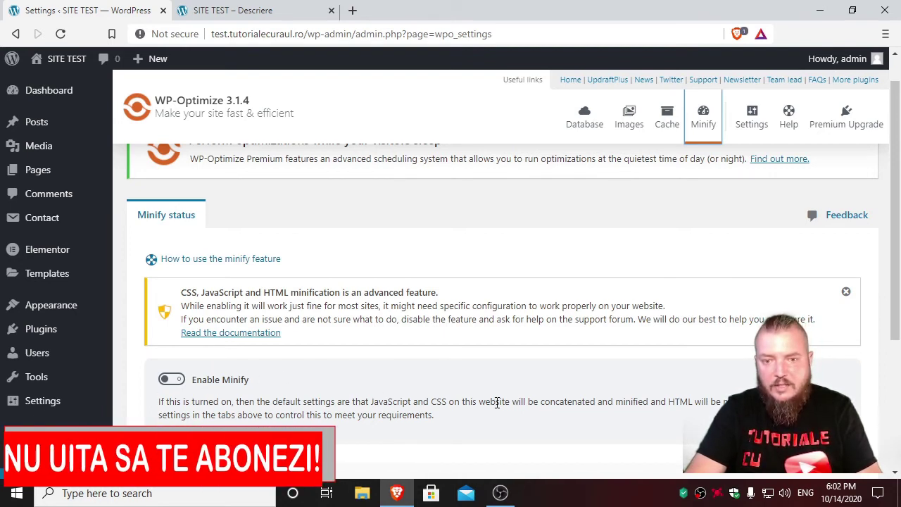
Finish reading WP-Optimize's minify page and revisit its Database, Images, Cache and Minify sections.
{"action": "scroll", "coordinate": [497, 403], "scroll_direction": "down", "scroll_amount": 2}
{"action": "scroll", "coordinate": [497, 405], "scroll_direction": "down", "scroll_amount": 1}
{"action": "scroll", "coordinate": [497, 407], "scroll_direction": "up", "scroll_amount": 4}
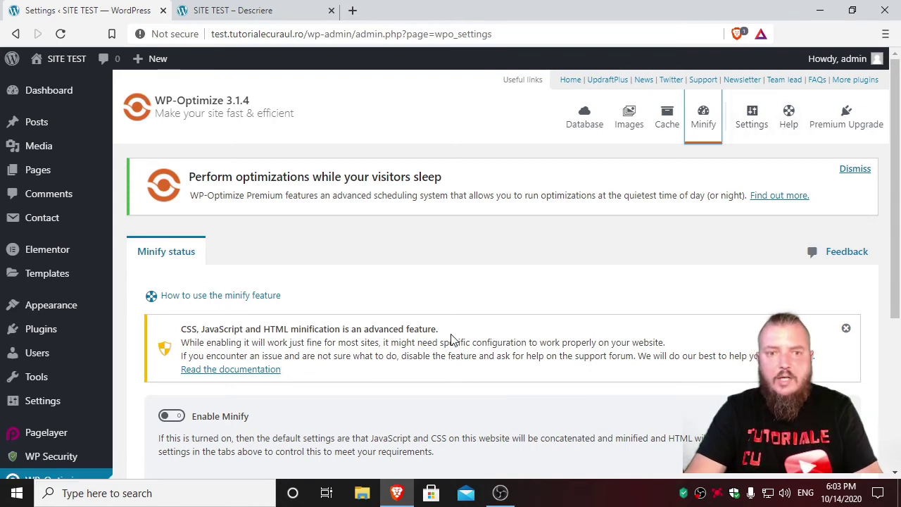
{"action": "left_click", "coordinate": [594, 126]}
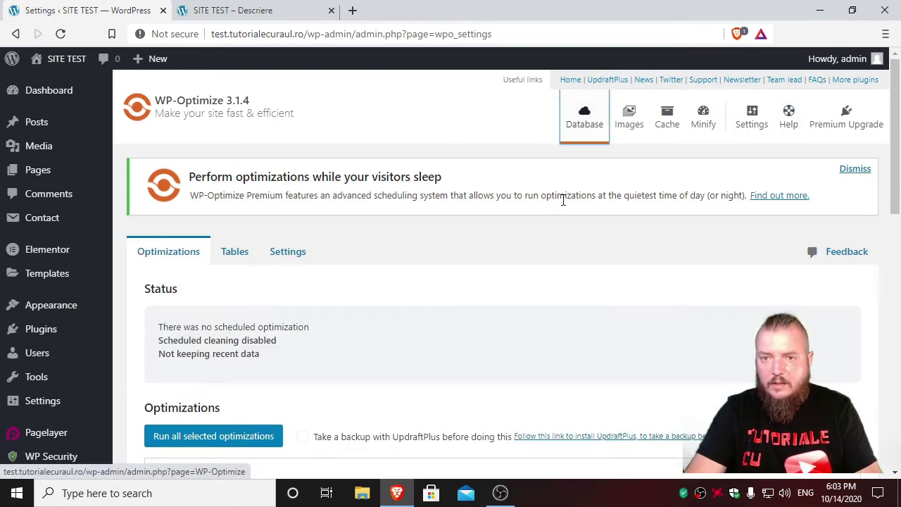
{"action": "left_click", "coordinate": [632, 135]}
{"action": "left_click", "coordinate": [673, 129]}
{"action": "left_click", "coordinate": [583, 127]}
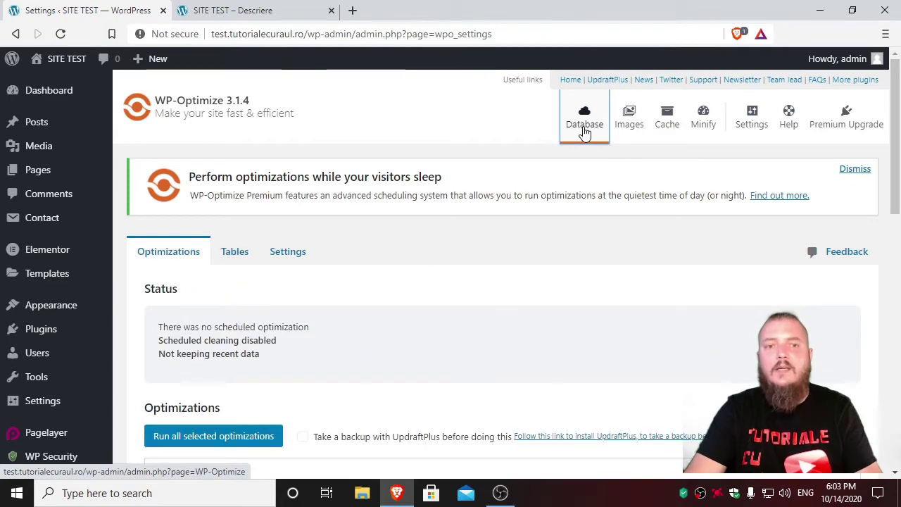
{"action": "left_click", "coordinate": [628, 134]}
{"action": "left_click", "coordinate": [666, 132]}
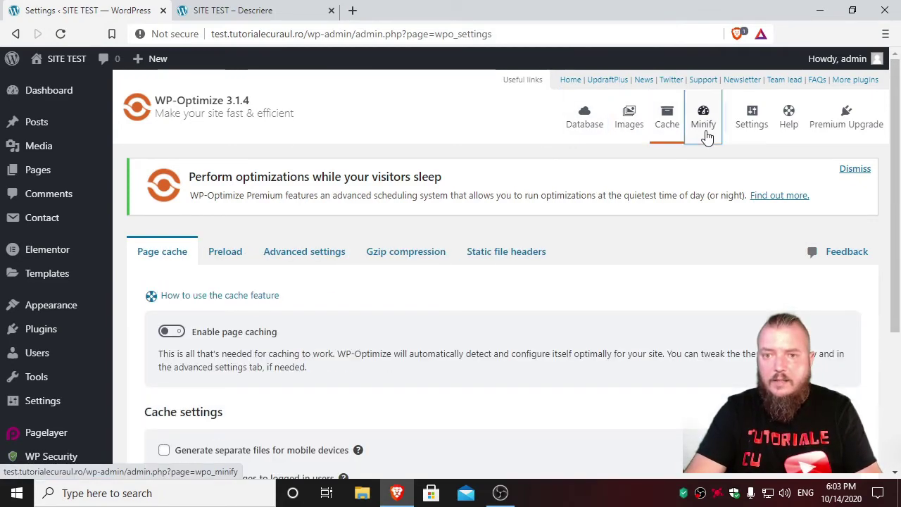
{"action": "left_click", "coordinate": [704, 135]}
Look over the list of optimizations offered in WP-Optimize's Database section.
{"action": "left_click", "coordinate": [583, 135]}
{"action": "scroll", "coordinate": [485, 282], "scroll_direction": "down", "scroll_amount": 4}
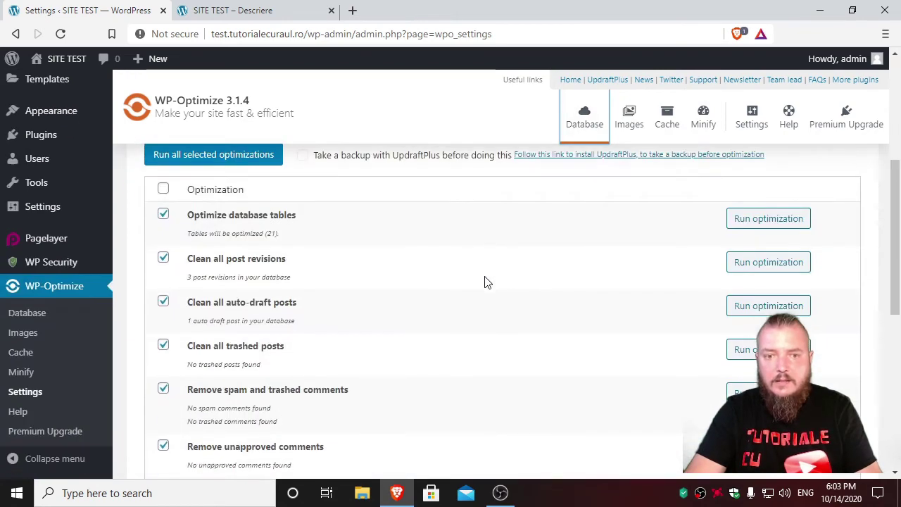
{"action": "scroll", "coordinate": [485, 282], "scroll_direction": "up", "scroll_amount": 3}
{"action": "scroll", "coordinate": [485, 281], "scroll_direction": "up", "scroll_amount": 1}
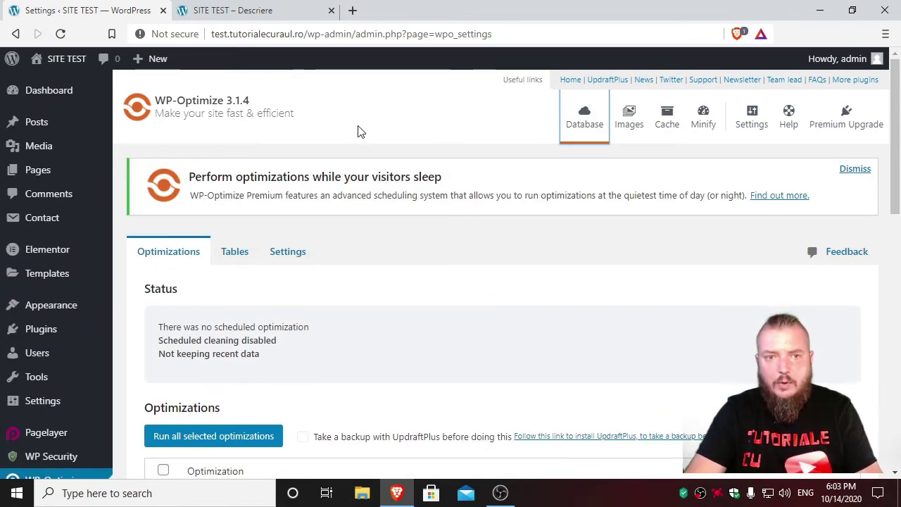
Search the plugin directory for "autoptimize" and install the Autoptimize plugin.
{"action": "left_click", "coordinate": [137, 346]}
{"action": "left_click", "coordinate": [708, 134]}
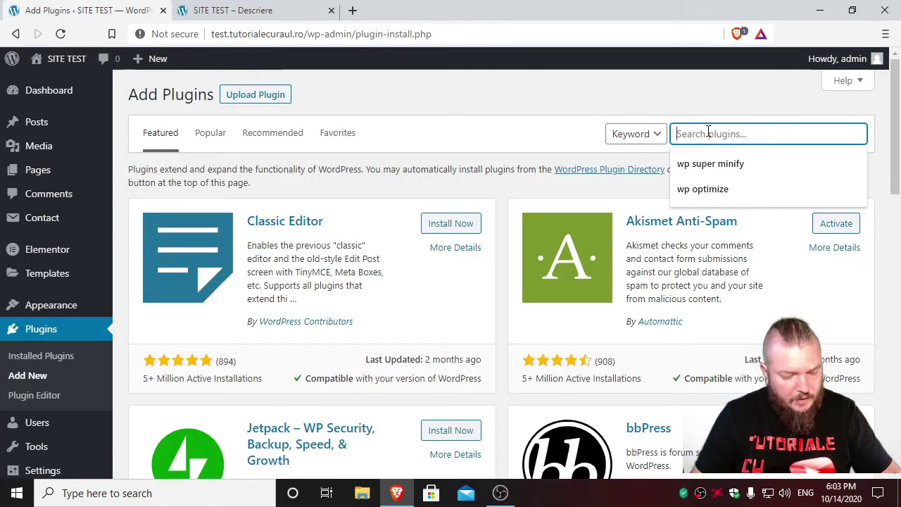
{"action": "type", "text": "autoptimize"}
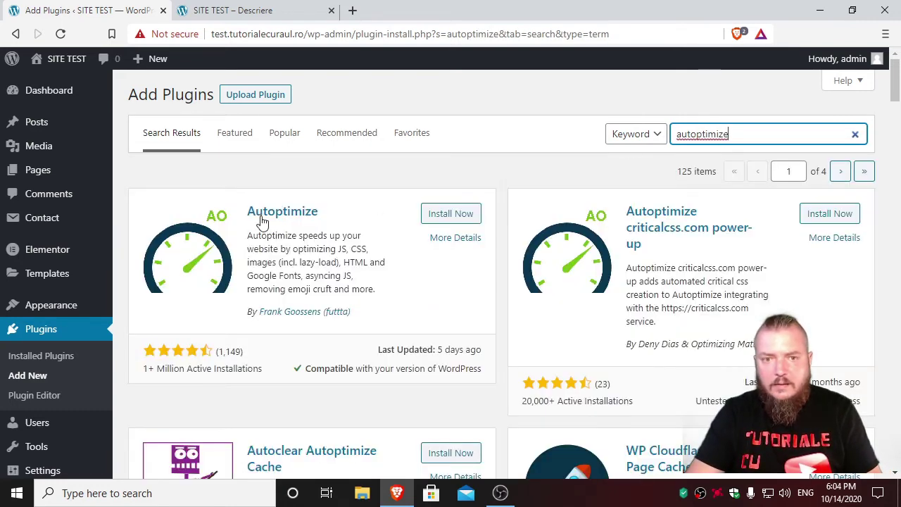
{"action": "left_click", "coordinate": [439, 216]}
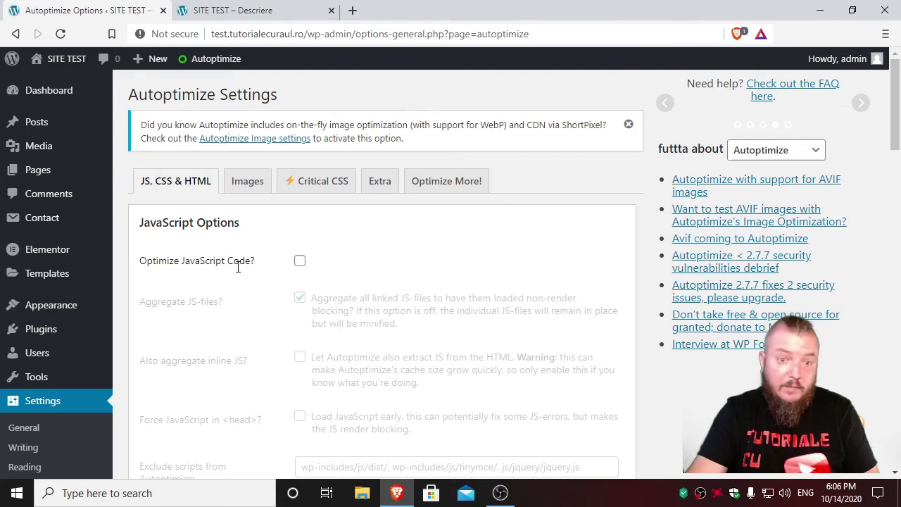
Tick Optimize JavaScript Code in the Autoptimize settings and review the aggregation, head loading and script exclusion options.
{"action": "left_click", "coordinate": [300, 261]}
{"action": "scroll", "coordinate": [399, 288], "scroll_direction": "down", "scroll_amount": 1}
{"action": "scroll", "coordinate": [399, 288], "scroll_direction": "down", "scroll_amount": 2}
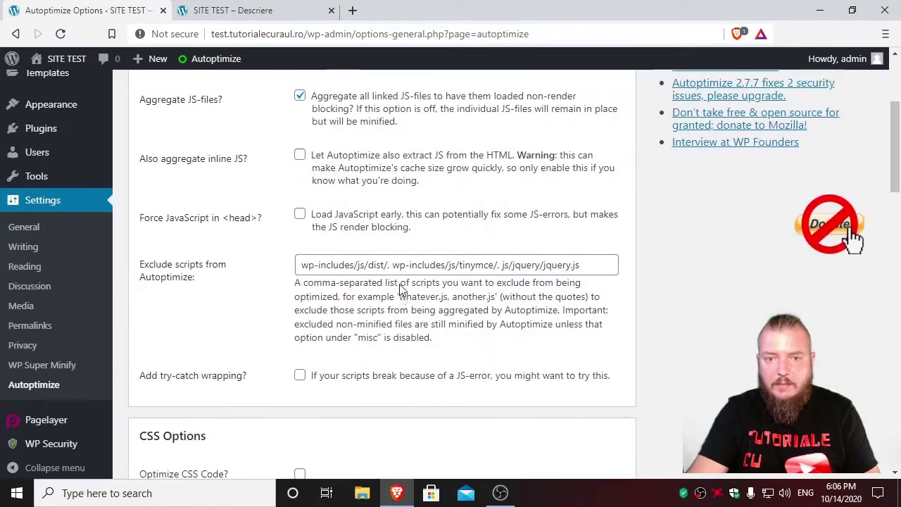
{"action": "scroll", "coordinate": [400, 288], "scroll_direction": "up", "scroll_amount": 3}
{"action": "scroll", "coordinate": [402, 288], "scroll_direction": "down", "scroll_amount": 2}
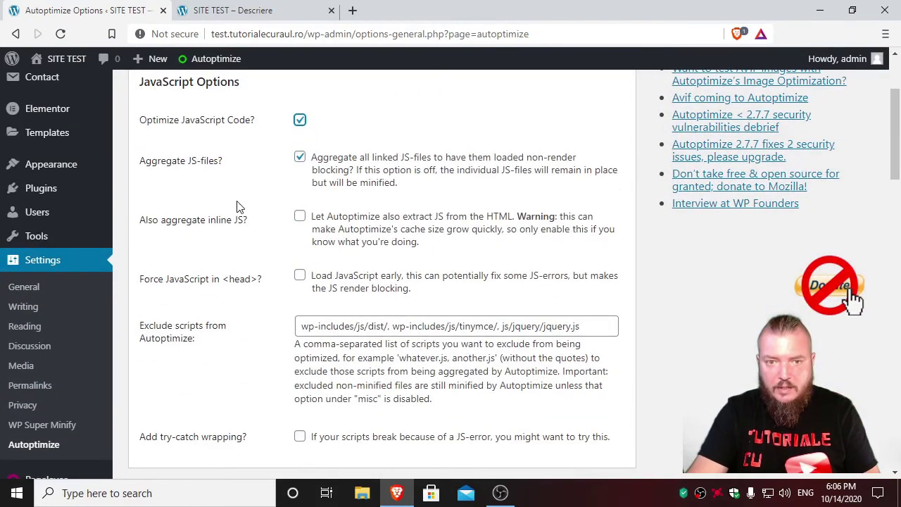
{"action": "scroll", "coordinate": [231, 214], "scroll_direction": "down", "scroll_amount": 1}
{"action": "scroll", "coordinate": [228, 211], "scroll_direction": "up", "scroll_amount": 2}
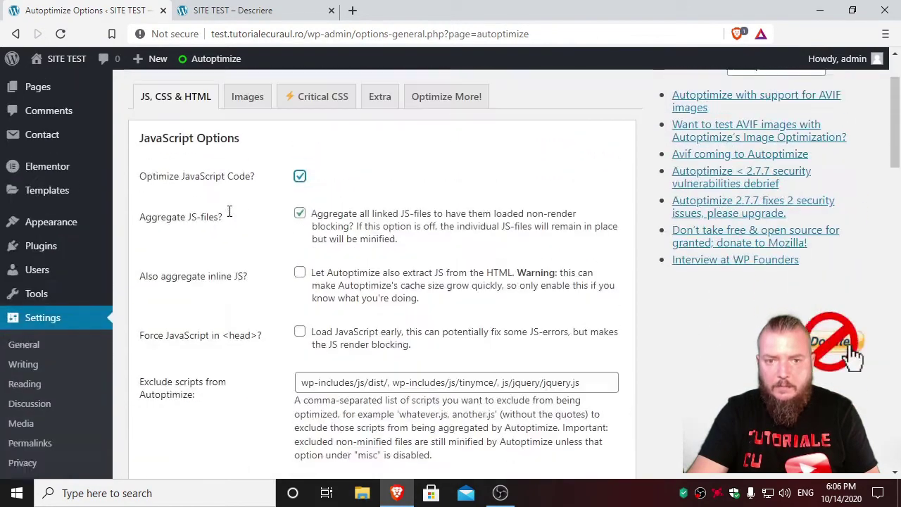
{"action": "scroll", "coordinate": [207, 326], "scroll_direction": "down", "scroll_amount": 1}
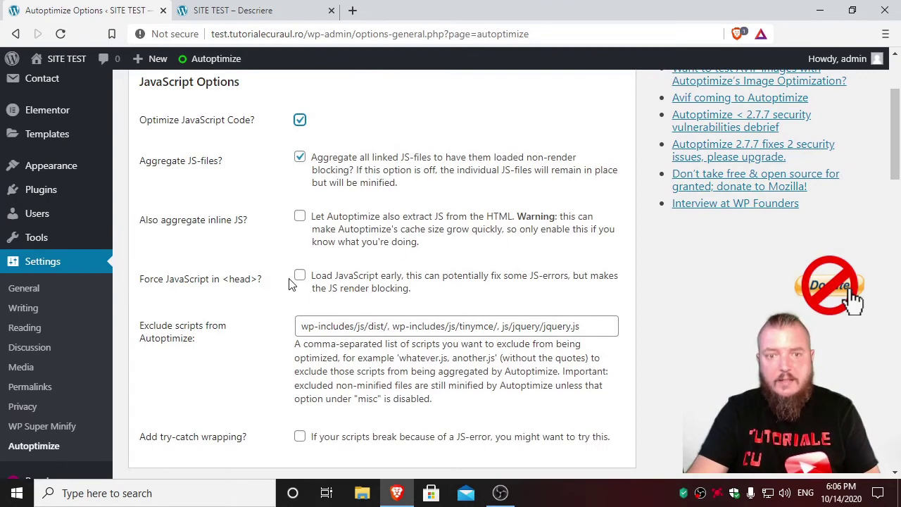
{"action": "scroll", "coordinate": [288, 282], "scroll_direction": "up", "scroll_amount": 1}
Tick Optimize CSS Code and Optimize HTML Code in the Autoptimize settings.
{"action": "scroll", "coordinate": [289, 281], "scroll_direction": "down", "scroll_amount": 4}
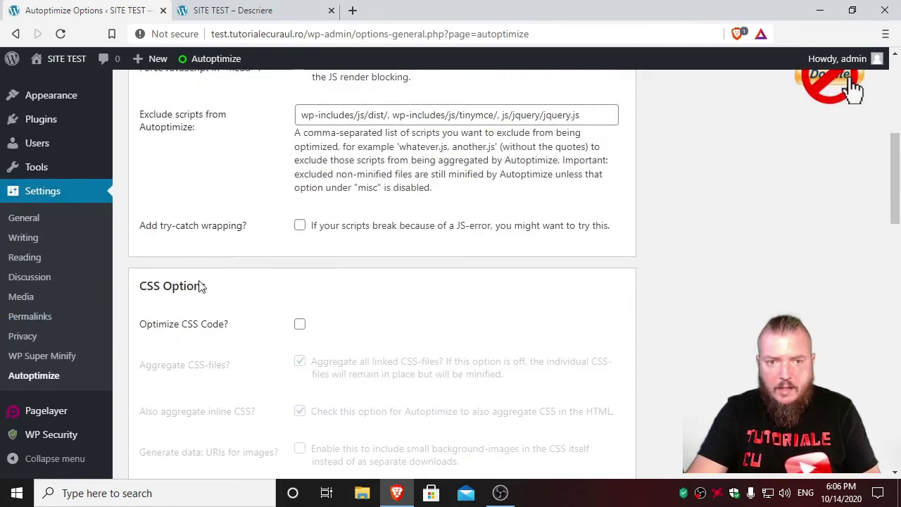
{"action": "left_click", "coordinate": [300, 325]}
{"action": "scroll", "coordinate": [422, 352], "scroll_direction": "down", "scroll_amount": 5}
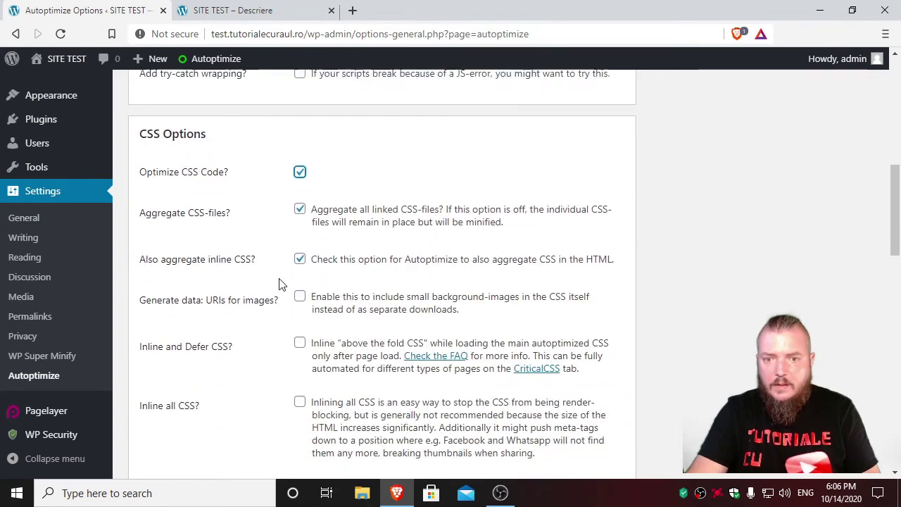
{"action": "scroll", "coordinate": [279, 284], "scroll_direction": "down", "scroll_amount": 3}
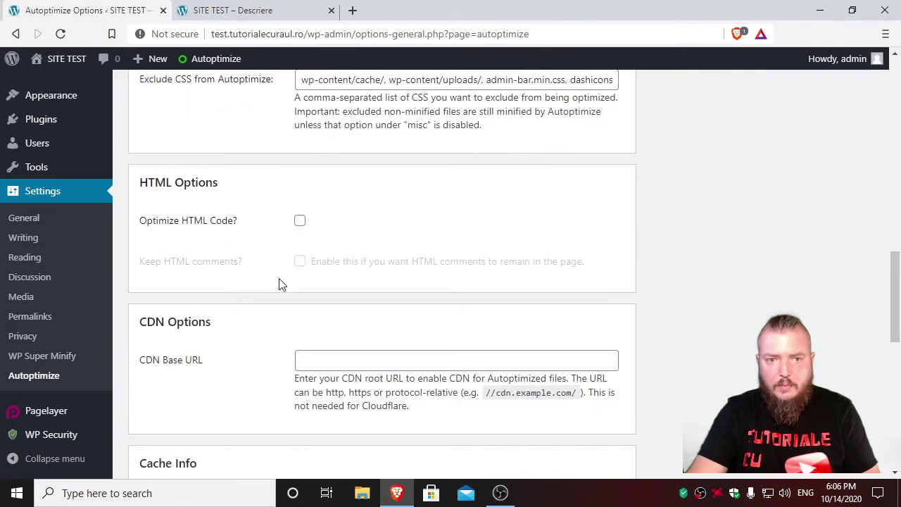
{"action": "left_click", "coordinate": [299, 220]}
Look over Autoptimize's CDN, cache info and miscellaneous options, down to the save choices.
{"action": "scroll", "coordinate": [252, 345], "scroll_direction": "down", "scroll_amount": 4}
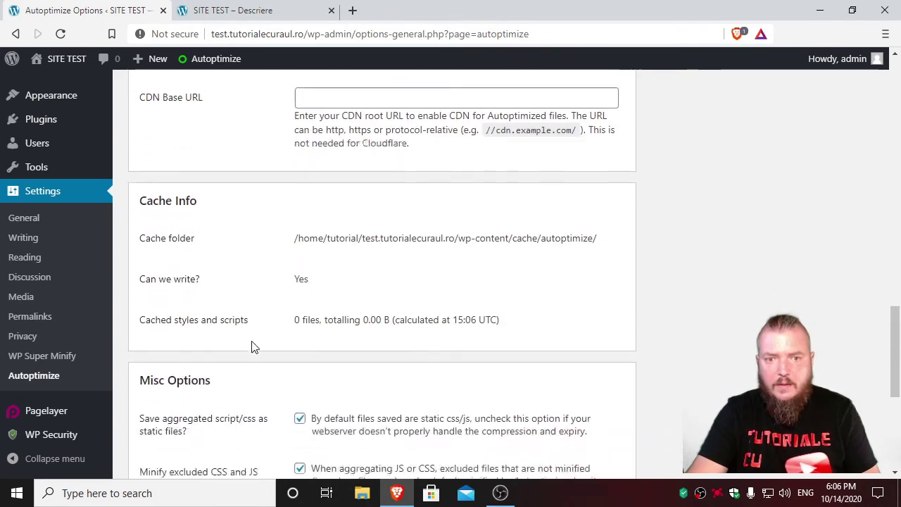
{"action": "scroll", "coordinate": [254, 346], "scroll_direction": "down", "scroll_amount": 5}
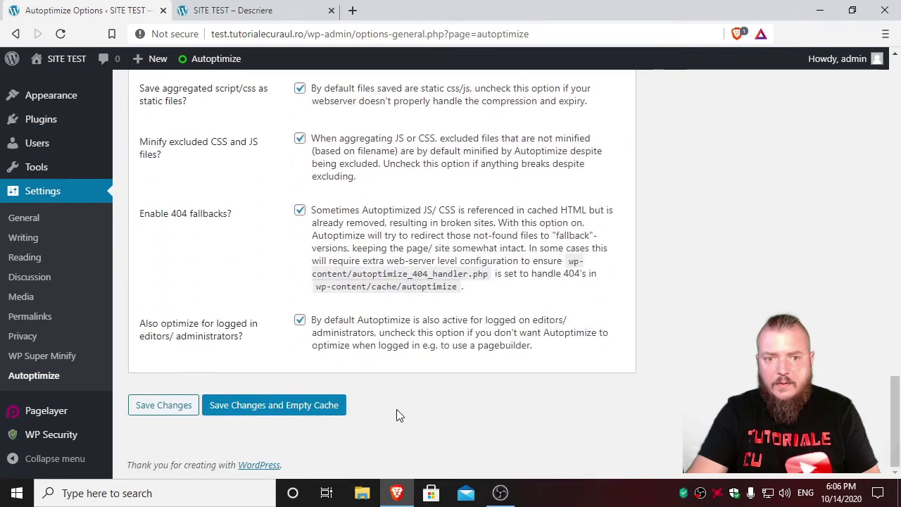
{"action": "left_click", "coordinate": [175, 410]}
{"action": "scroll", "coordinate": [232, 420], "scroll_direction": "up", "scroll_amount": 15}
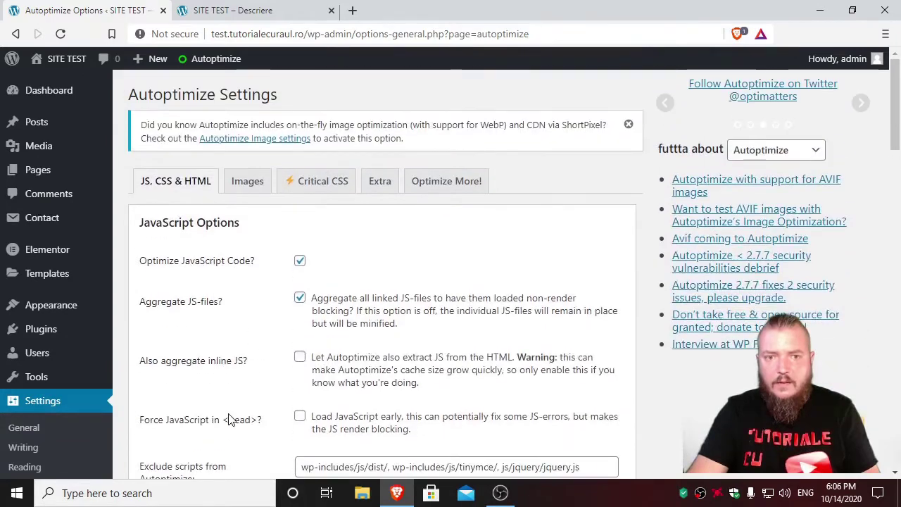
Review Autoptimize's image settings for on-the-fly optimization and lazy loading.
{"action": "left_click", "coordinate": [243, 189]}
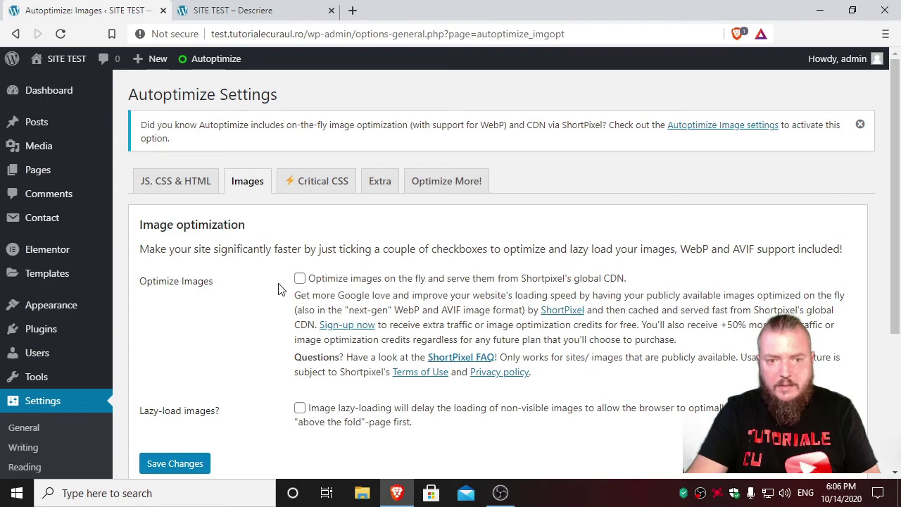
{"action": "scroll", "coordinate": [243, 373], "scroll_direction": "down", "scroll_amount": 2}
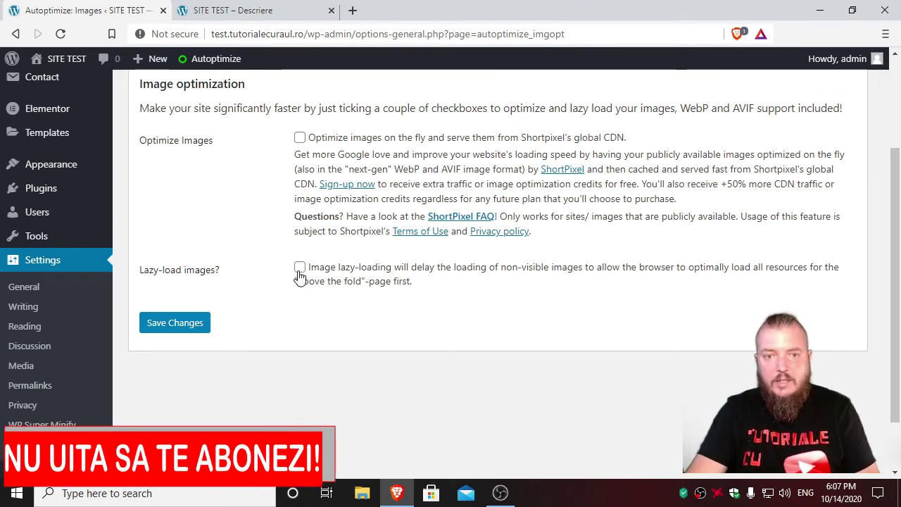
{"action": "scroll", "coordinate": [239, 330], "scroll_direction": "up", "scroll_amount": 1}
{"action": "scroll", "coordinate": [240, 332], "scroll_direction": "up", "scroll_amount": 2}
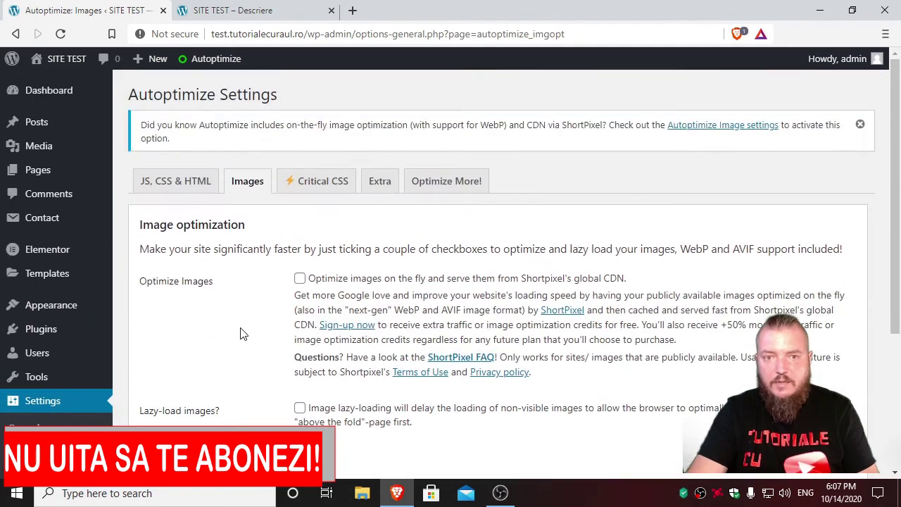
Read Autoptimize's Critical CSS page, including the criticalcss.com sign-up details and the API key section.
{"action": "left_click", "coordinate": [330, 186]}
{"action": "scroll", "coordinate": [364, 312], "scroll_direction": "down", "scroll_amount": 4}
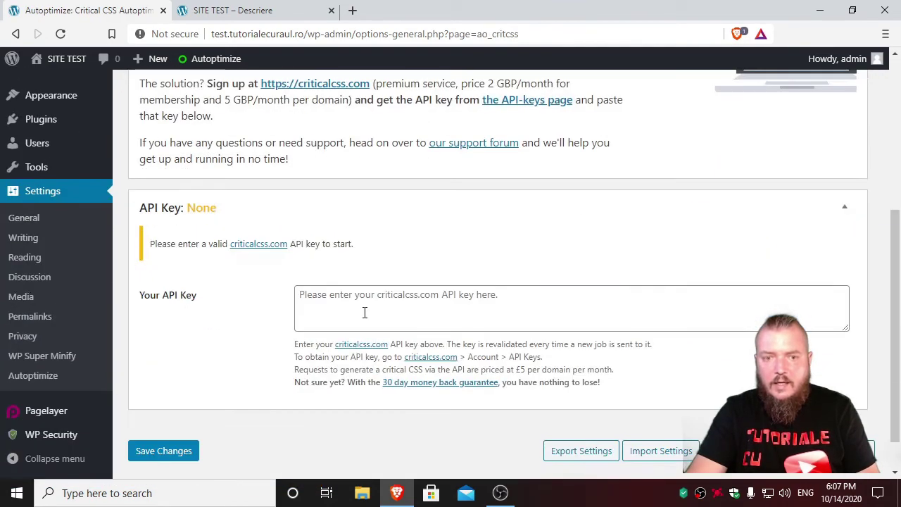
{"action": "scroll", "coordinate": [352, 281], "scroll_direction": "up", "scroll_amount": 4}
{"action": "scroll", "coordinate": [295, 378], "scroll_direction": "down", "scroll_amount": 1}
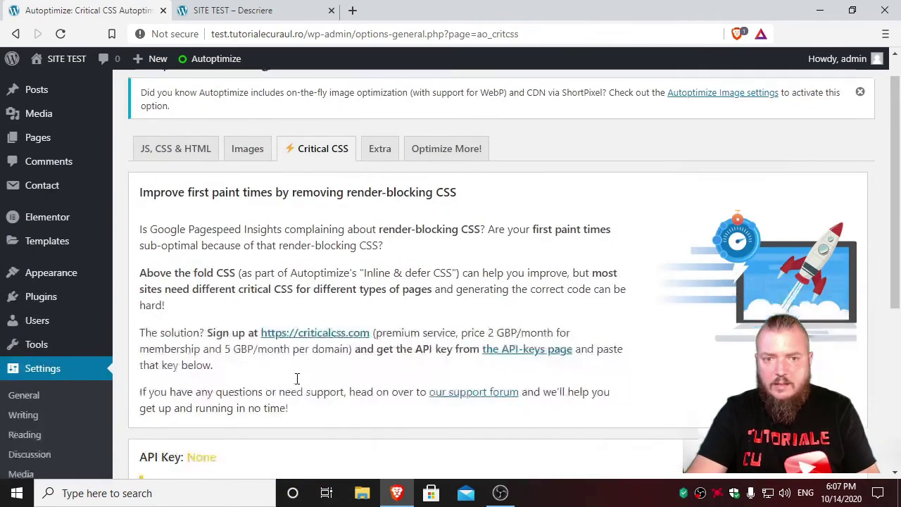
{"action": "scroll", "coordinate": [297, 383], "scroll_direction": "up", "scroll_amount": 1}
Review Autoptimize's extra optimizations for Google Fonts, emojis, query strings, preconnect, preload, async JavaScript and YouTube videos.
{"action": "left_click", "coordinate": [376, 186]}
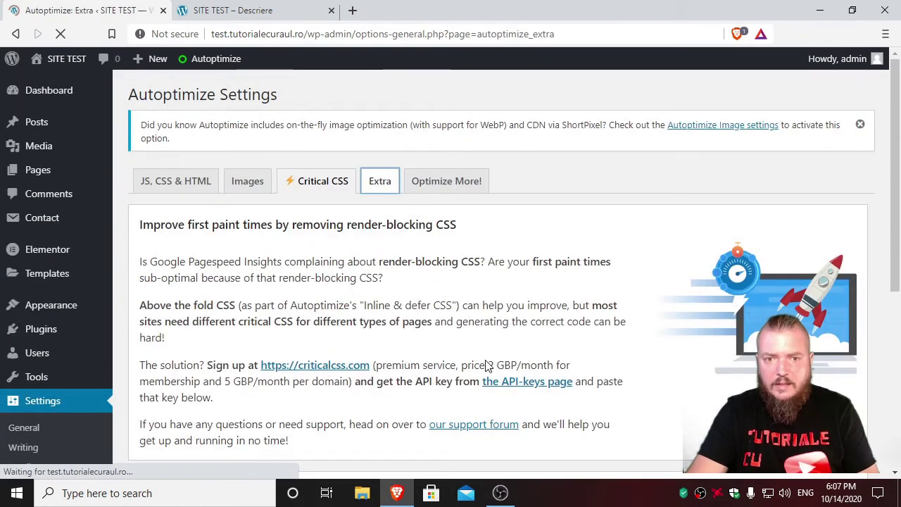
{"action": "scroll", "coordinate": [486, 361], "scroll_direction": "down", "scroll_amount": 1}
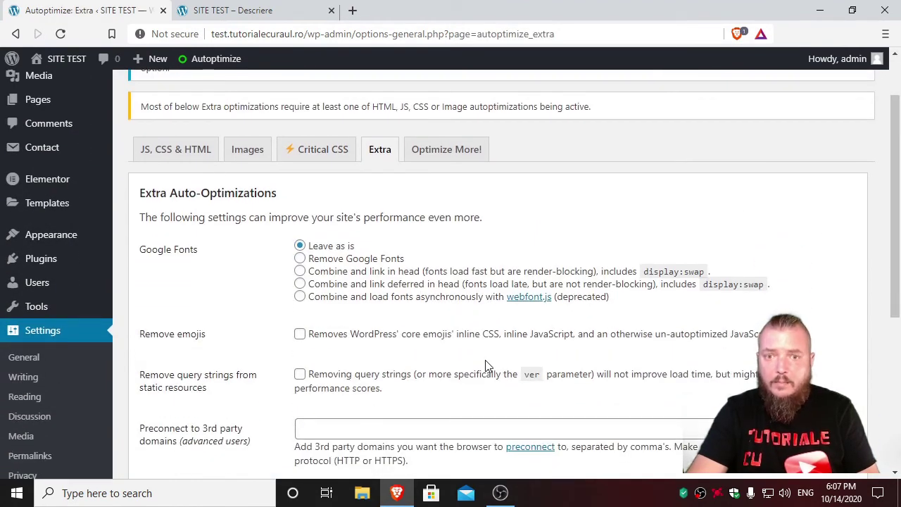
{"action": "scroll", "coordinate": [485, 364], "scroll_direction": "down", "scroll_amount": 2}
{"action": "scroll", "coordinate": [195, 257], "scroll_direction": "up", "scroll_amount": 2}
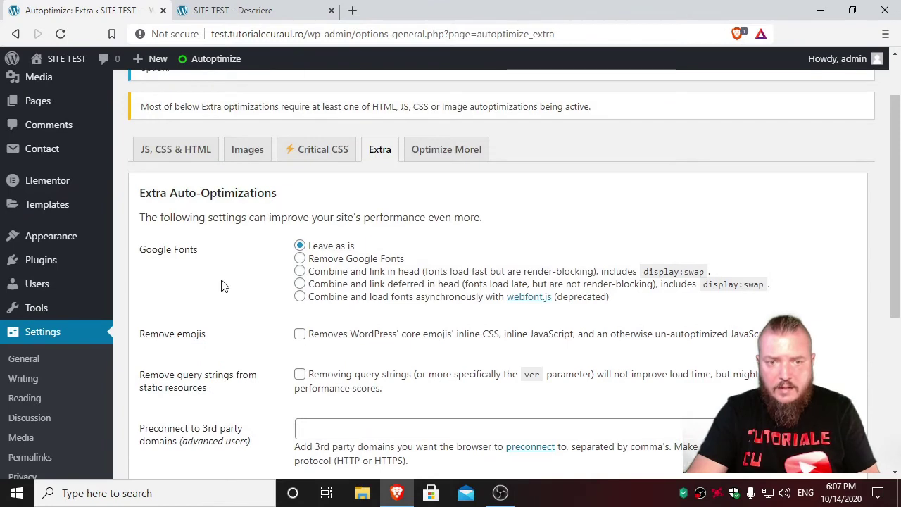
{"action": "scroll", "coordinate": [221, 285], "scroll_direction": "down", "scroll_amount": 1}
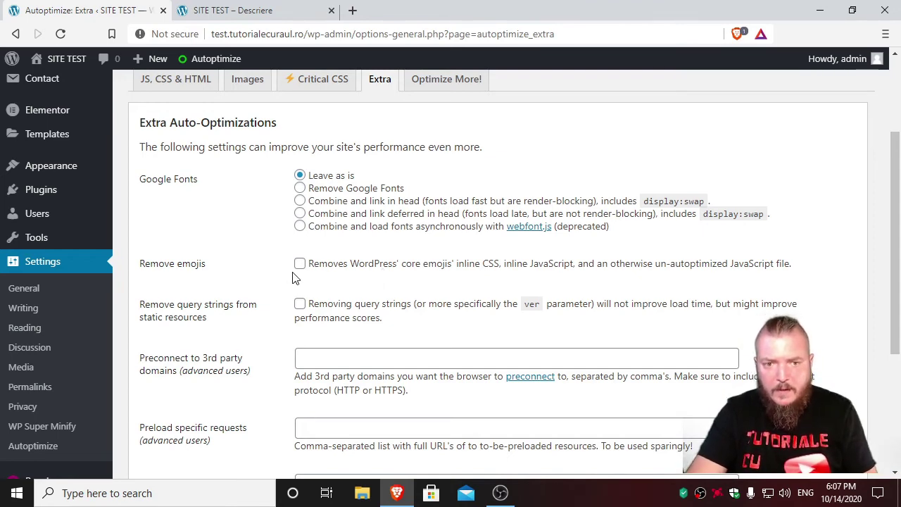
{"action": "scroll", "coordinate": [207, 282], "scroll_direction": "down", "scroll_amount": 2}
{"action": "scroll", "coordinate": [248, 338], "scroll_direction": "down", "scroll_amount": 1}
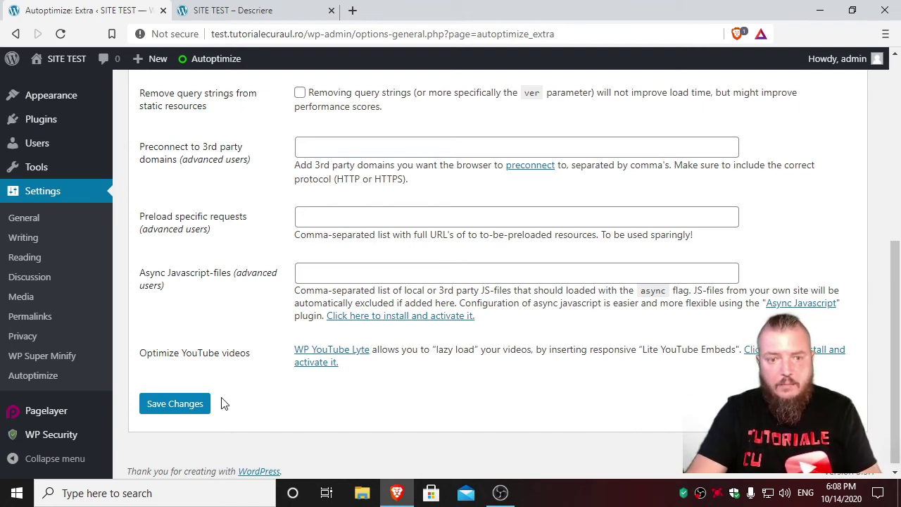
Return to Autoptimize's JS, CSS and HTML settings and look through them to the end.
{"action": "left_click", "coordinate": [171, 407]}
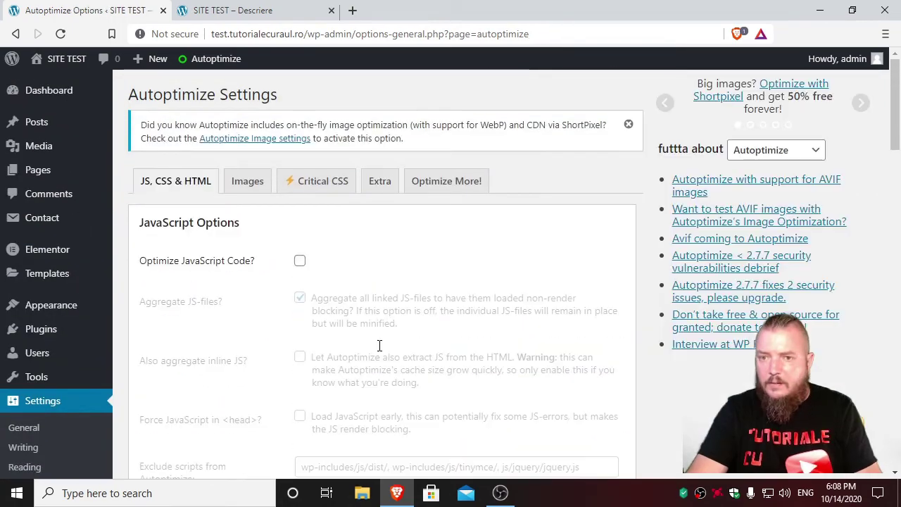
{"action": "scroll", "coordinate": [378, 346], "scroll_direction": "down", "scroll_amount": 12}
{"action": "scroll", "coordinate": [379, 346], "scroll_direction": "down", "scroll_amount": 9}
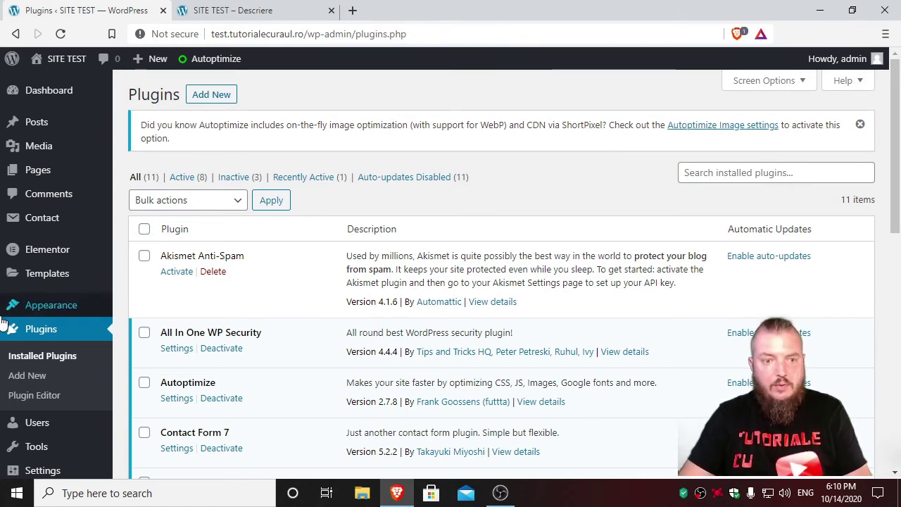
Open the installed plugins list and look through the active and inactive plugins.
{"action": "left_click", "coordinate": [48, 357]}
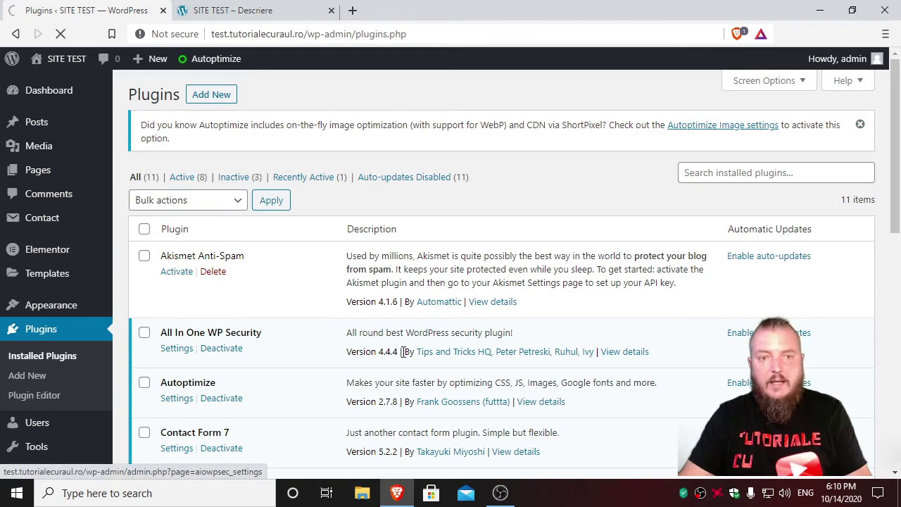
{"action": "scroll", "coordinate": [326, 257], "scroll_direction": "down", "scroll_amount": 4}
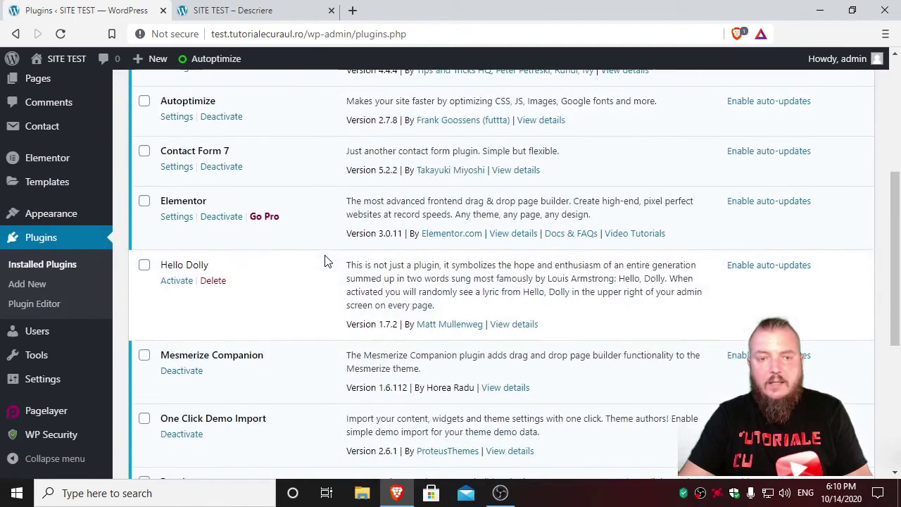
{"action": "scroll", "coordinate": [326, 260], "scroll_direction": "up", "scroll_amount": 2}
{"action": "scroll", "coordinate": [326, 260], "scroll_direction": "down", "scroll_amount": 4}
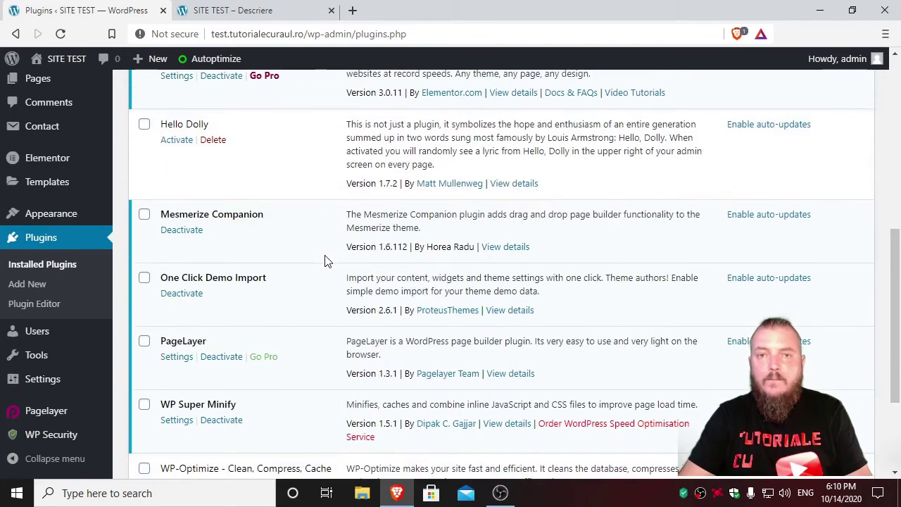
{"action": "scroll", "coordinate": [326, 260], "scroll_direction": "up", "scroll_amount": 6}
{"action": "scroll", "coordinate": [326, 261], "scroll_direction": "down", "scroll_amount": 2}
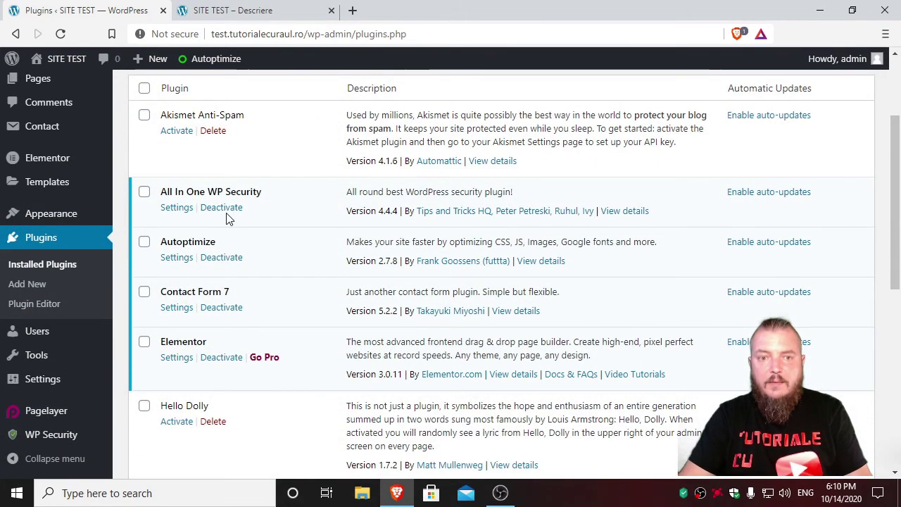
Filter the installed plugins to the inactive ones and delete WP-Optimize - Clean, Compress, Cache together with its data.
{"action": "scroll", "coordinate": [262, 291], "scroll_direction": "down", "scroll_amount": 2}
{"action": "scroll", "coordinate": [262, 292], "scroll_direction": "down", "scroll_amount": 2}
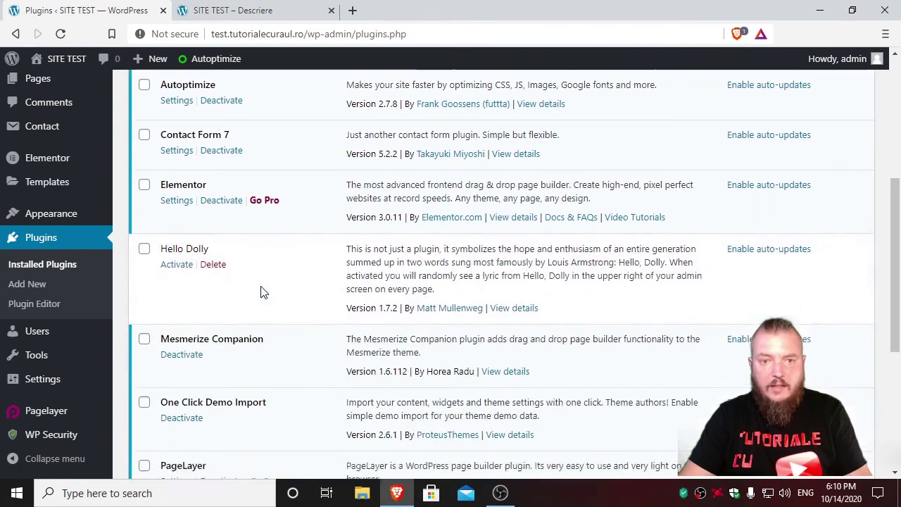
{"action": "scroll", "coordinate": [219, 311], "scroll_direction": "down", "scroll_amount": 2}
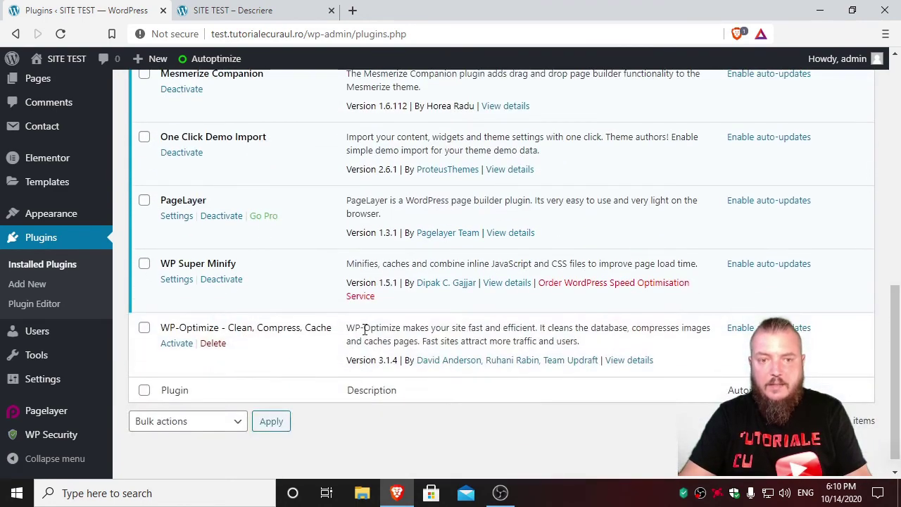
{"action": "scroll", "coordinate": [329, 323], "scroll_direction": "up", "scroll_amount": 10}
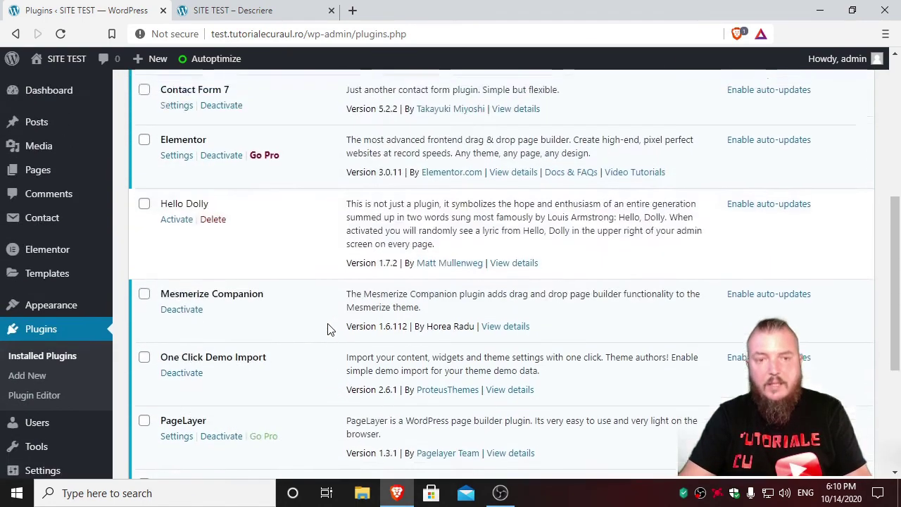
{"action": "left_click", "coordinate": [238, 177]}
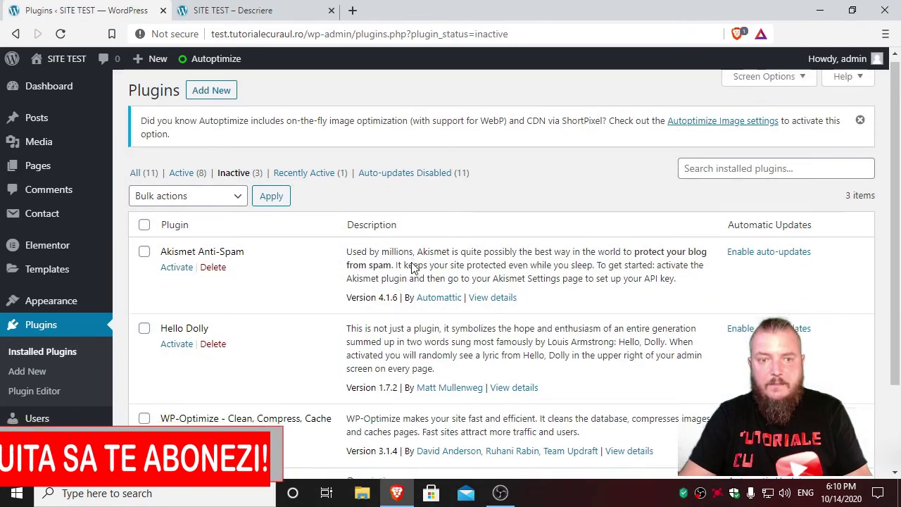
{"action": "scroll", "coordinate": [413, 267], "scroll_direction": "down", "scroll_amount": 3}
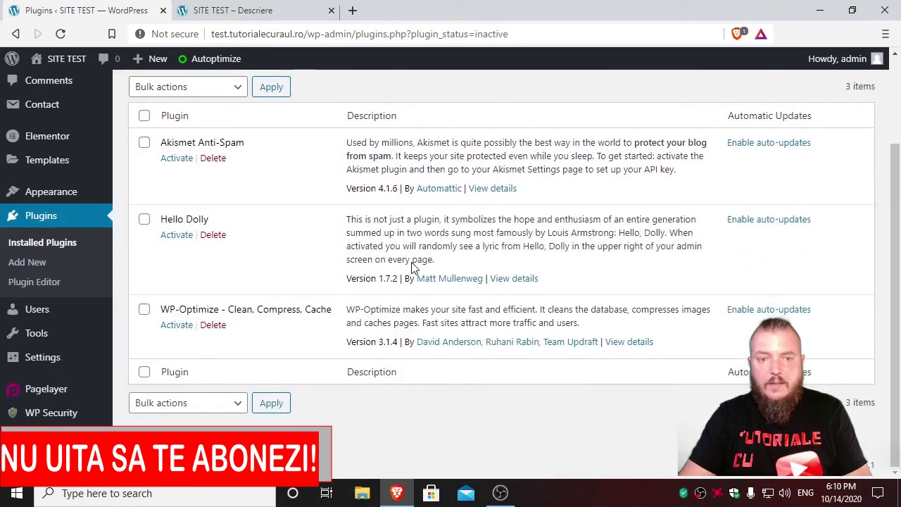
{"action": "left_click", "coordinate": [143, 310]}
{"action": "left_click", "coordinate": [213, 325]}
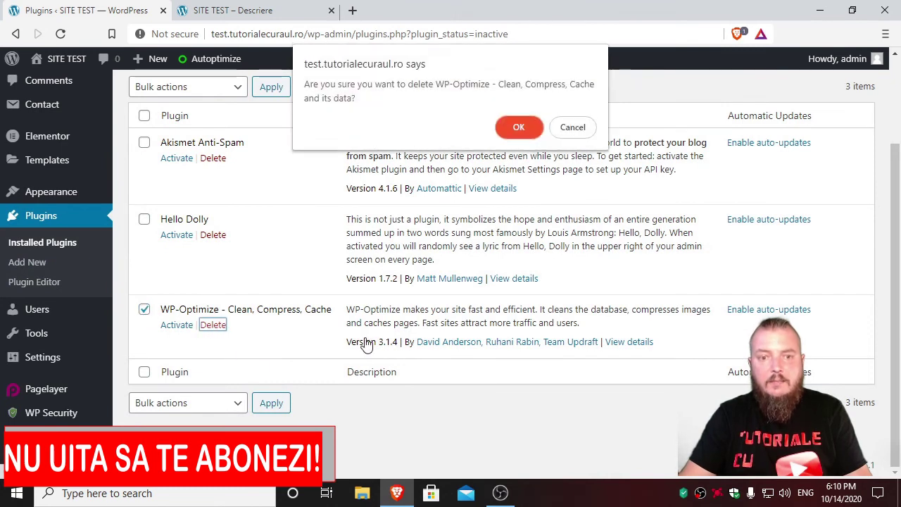
{"action": "left_click", "coordinate": [519, 125]}
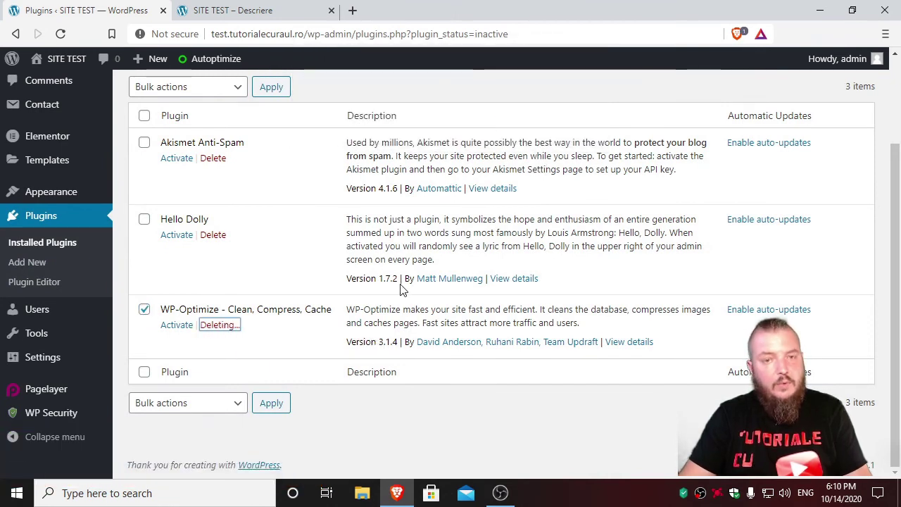